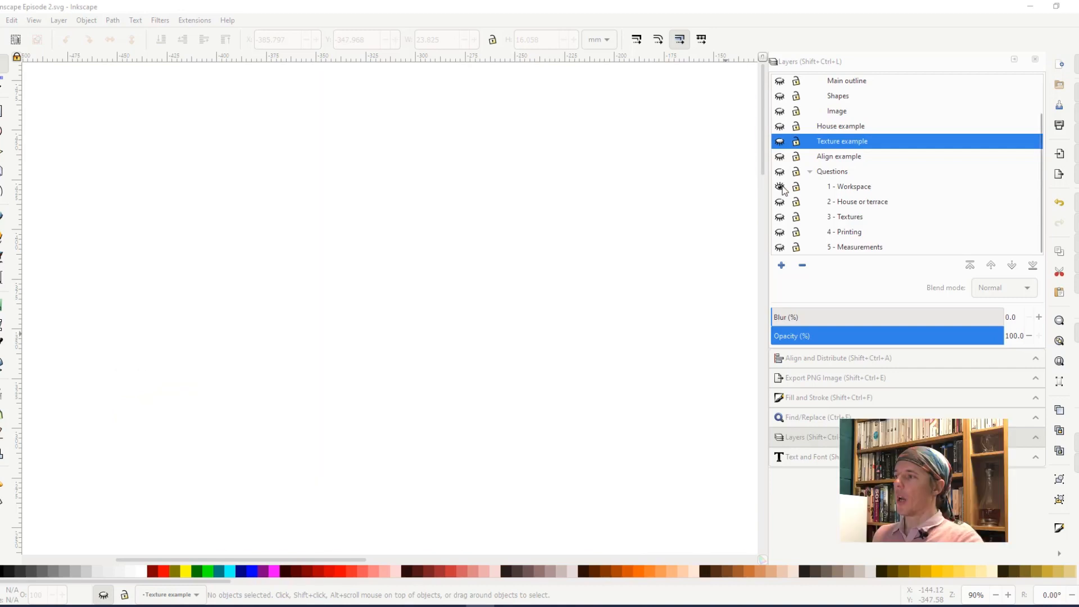
# Step: Make the Questions layer group visible so the viewer comment on the workspace is shown
pyautogui.click(780, 171)
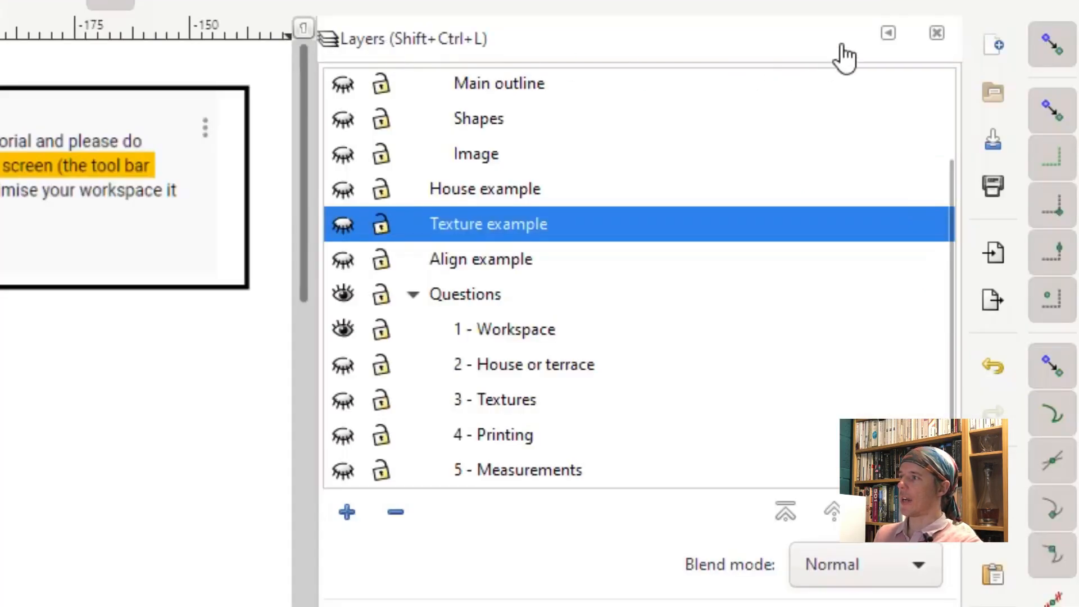
# Step: Collapse the docked dialogs into side tabs, reopening only the Layers dialog and widening it
pyautogui.click(889, 37)
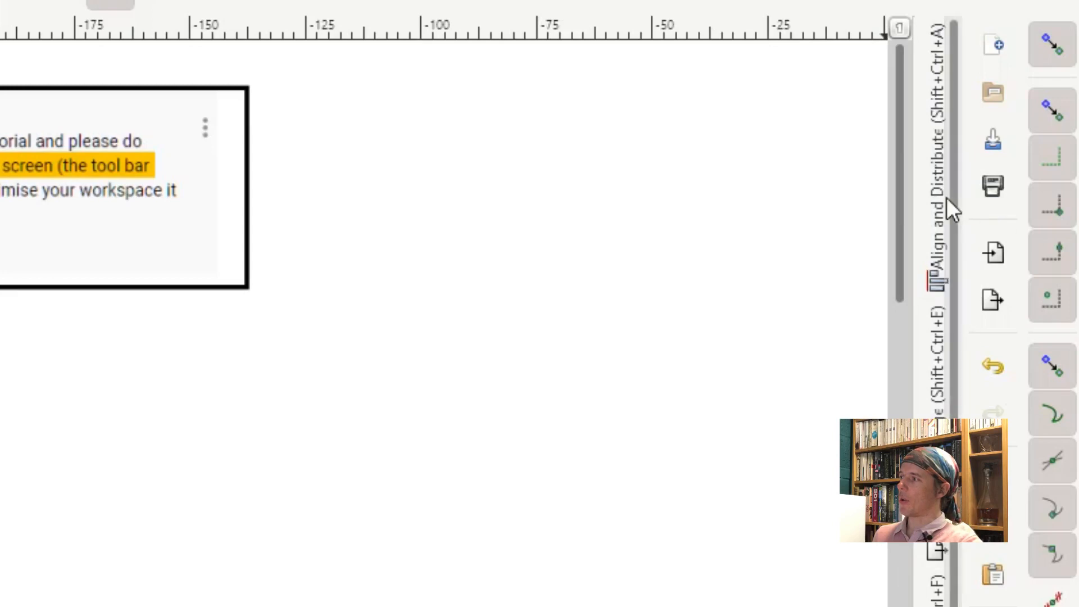
pyautogui.hotkey('shift', 'ctrl', 'l')
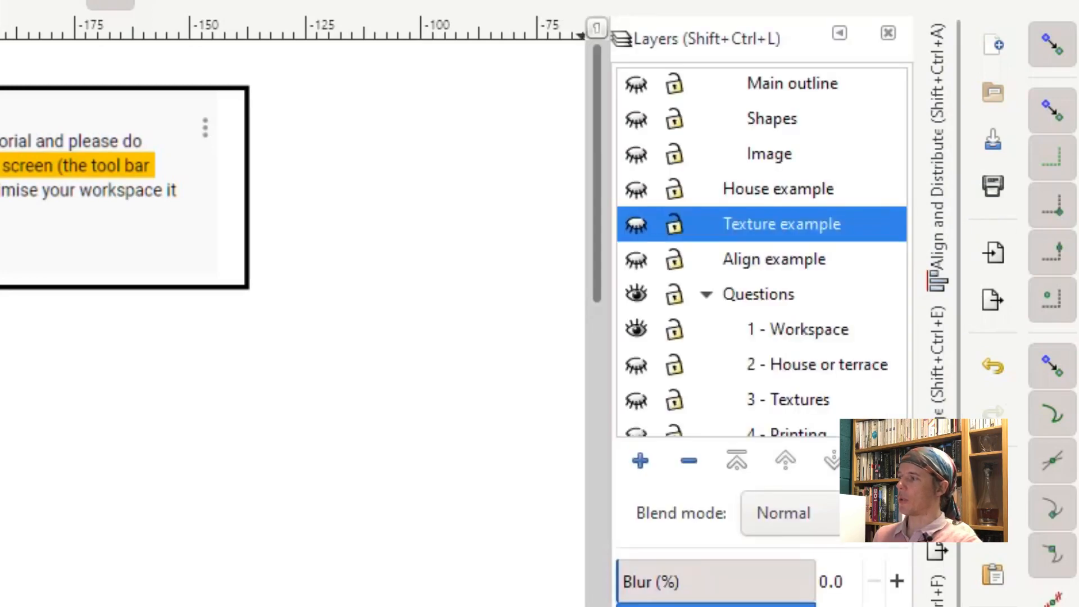
pyautogui.moveTo(618, 427); pyautogui.dragTo(458, 426)
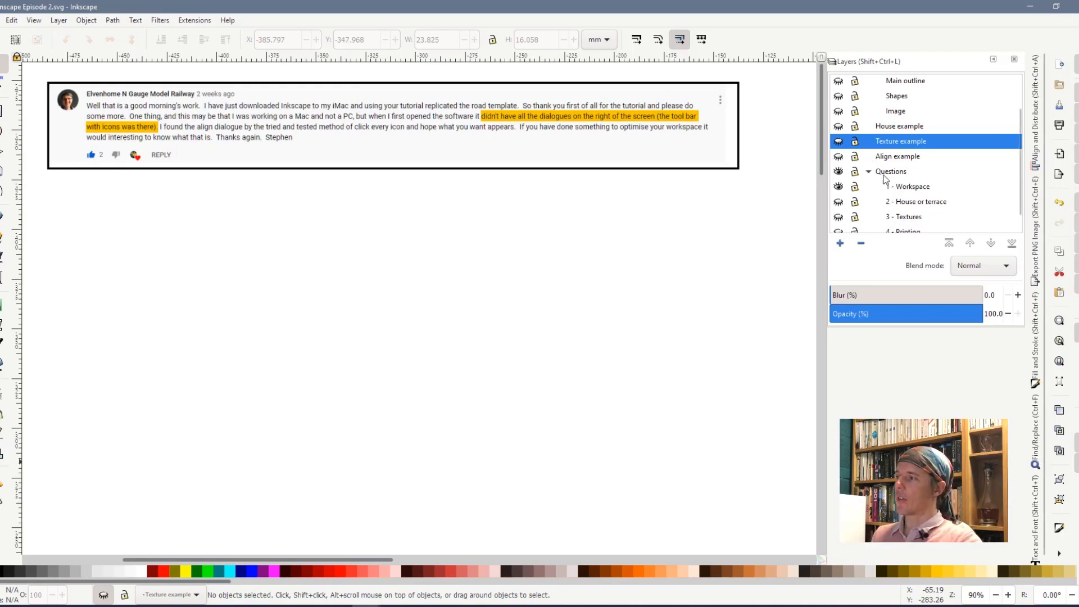
# Step: Collapse the Questions layer group and show the Image layer inside Layer Example
pyautogui.click(869, 172)
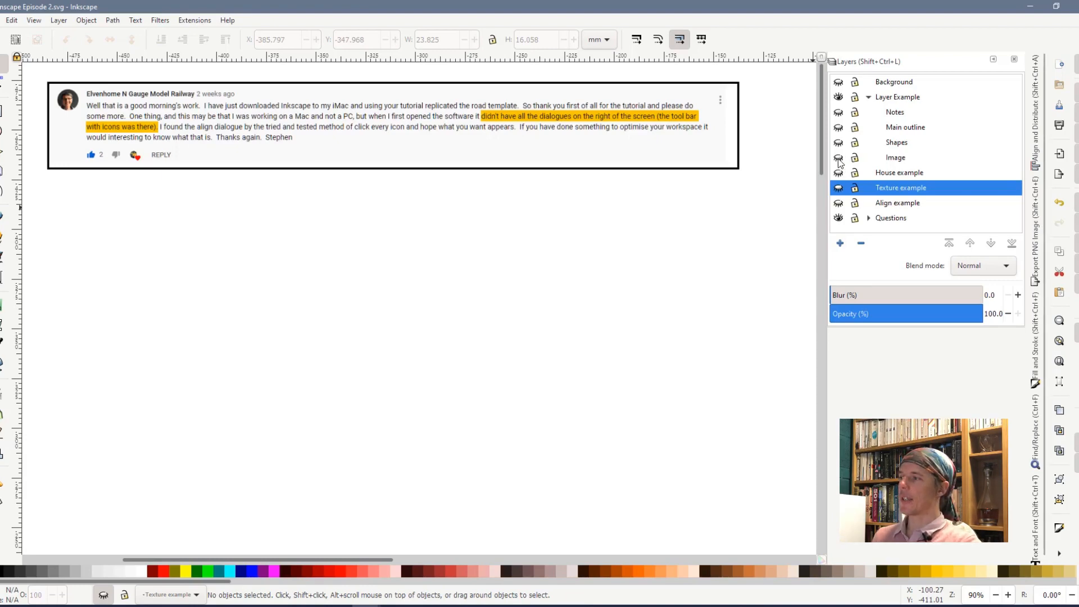
pyautogui.click(838, 159)
pyautogui.scroll(-3, 598, 403)
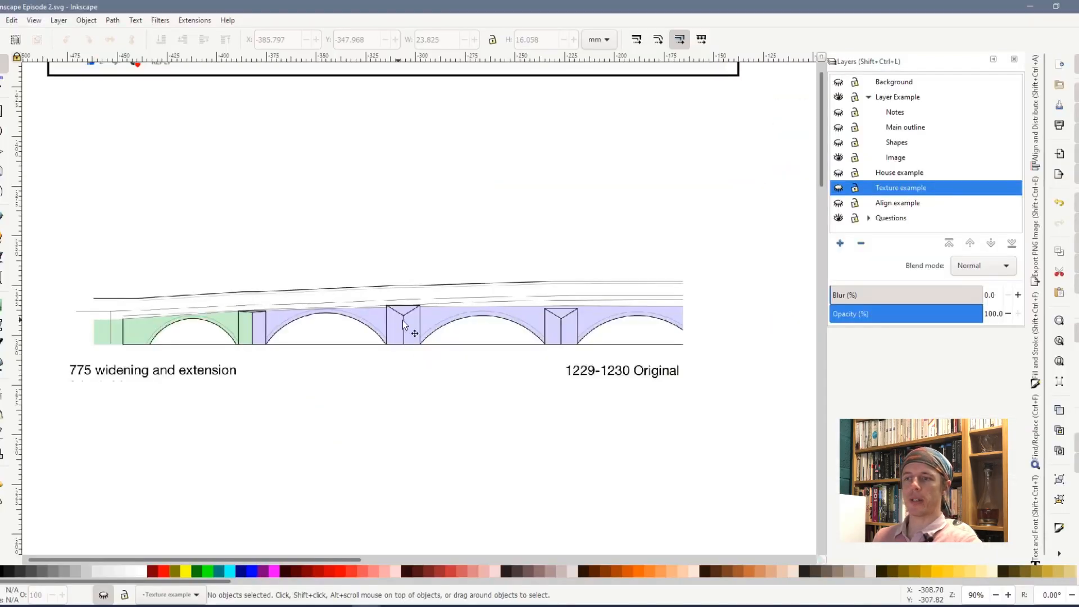
# Step: Lock the Image layer and try moving or selecting the bridge drawing from several places
pyautogui.moveTo(422, 354)
pyautogui.mouseDown()
pyautogui.moveTo(437, 221)
pyautogui.moveTo(520, 256)
pyautogui.moveTo(378, 238)
pyautogui.moveTo(410, 294)
pyautogui.moveTo(399, 289)
pyautogui.mouseUp()
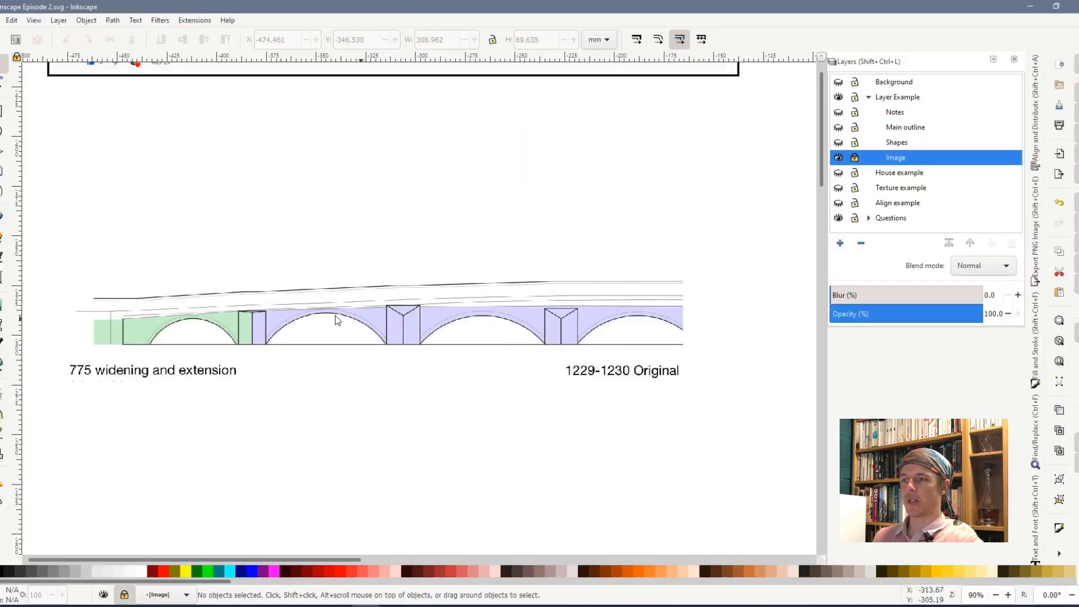
pyautogui.moveTo(288, 251); pyautogui.dragTo(539, 517)
pyautogui.moveTo(250, 245); pyautogui.dragTo(169, 493)
pyautogui.moveTo(105, 427); pyautogui.dragTo(554, 255)
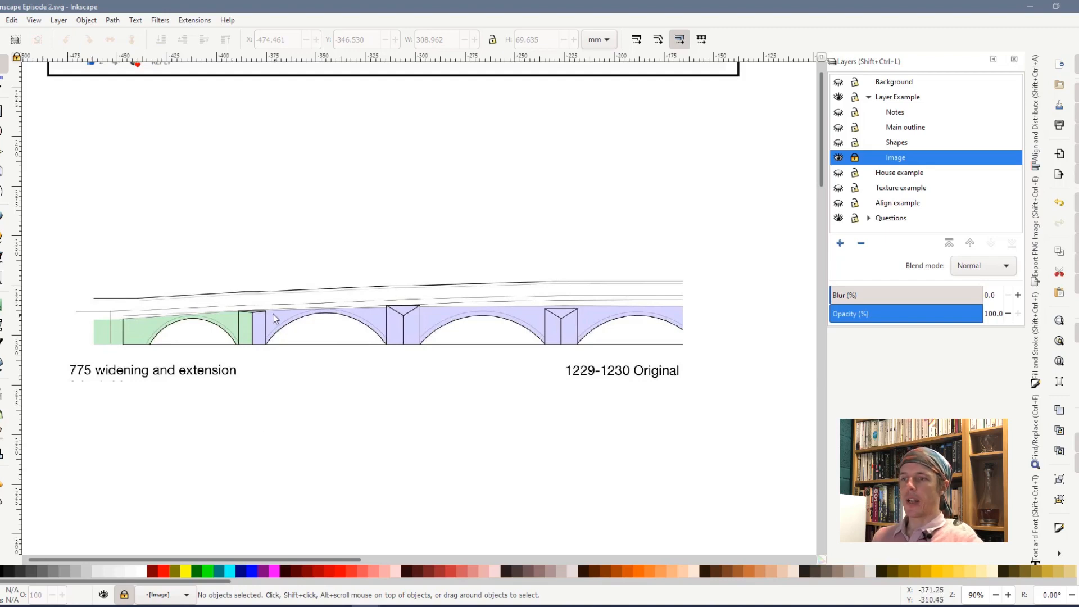
pyautogui.moveTo(272, 312); pyautogui.dragTo(511, 417)
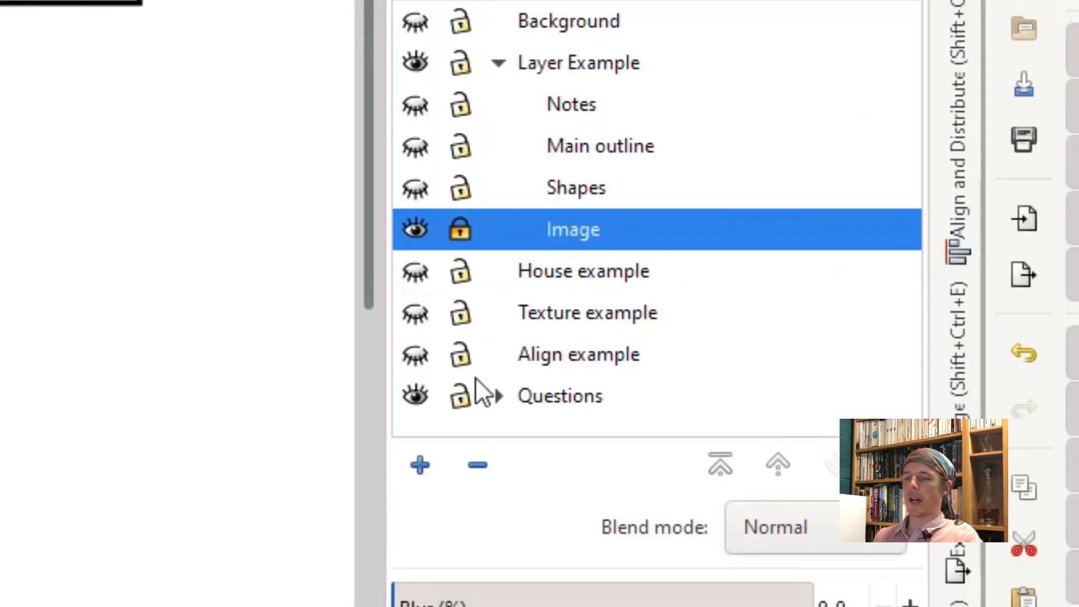
# Step: Make Shapes the current layer, toggling its visibility and leaving it shown over the bridge drawing
pyautogui.click(585, 199)
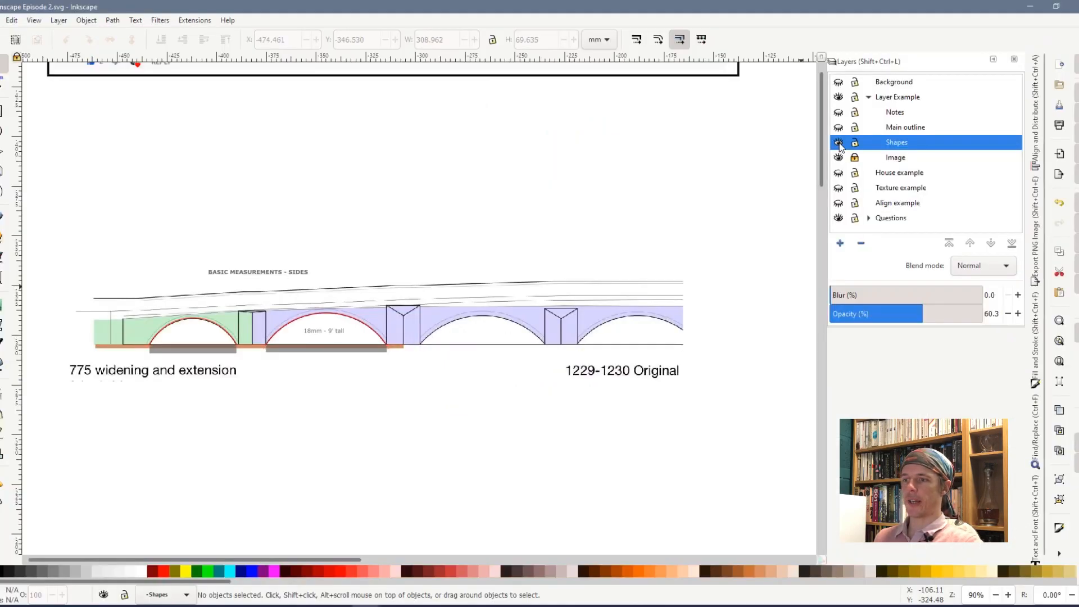
pyautogui.click(839, 143)
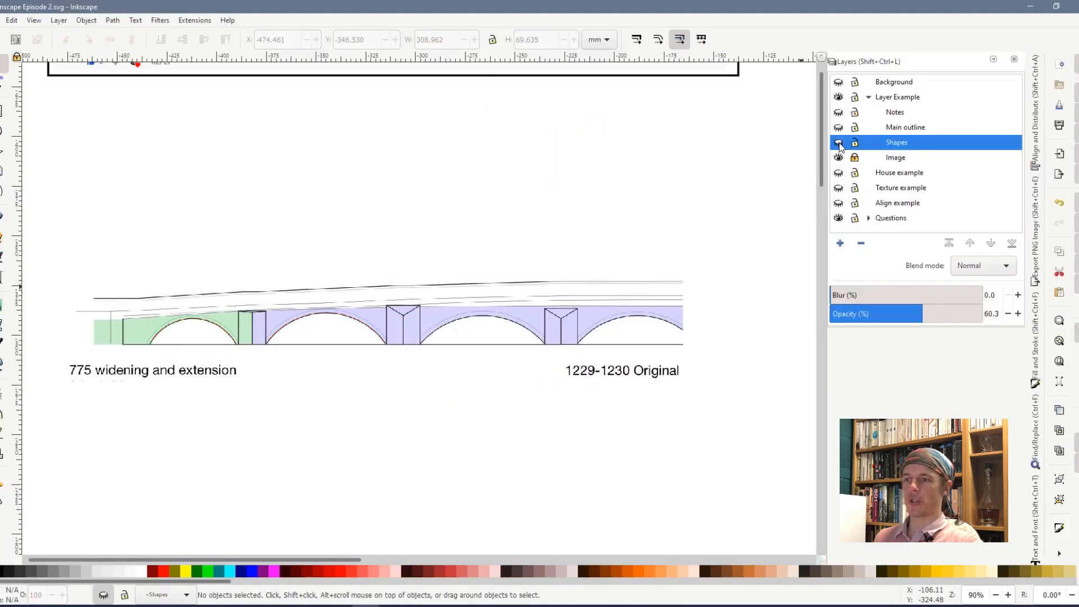
pyautogui.click(839, 143)
# Step: Try moving the two red arch curves on the Shapes layer and select the grey rectangle under the smaller arch
pyautogui.scroll(3, 132, 343)
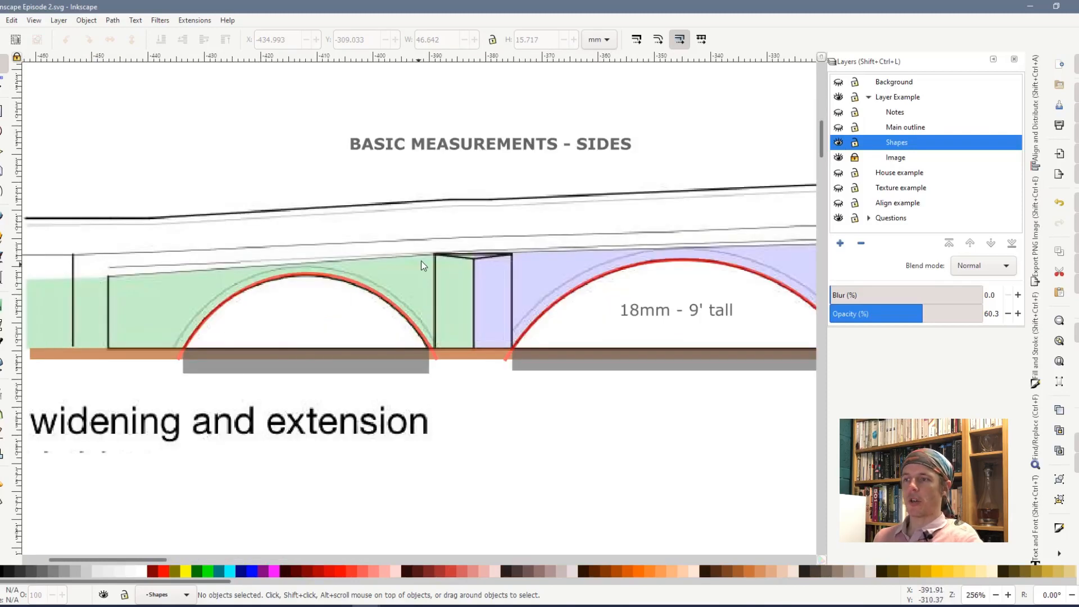
pyautogui.moveTo(327, 276)
pyautogui.mouseDown()
pyautogui.moveTo(346, 200)
pyautogui.moveTo(327, 265)
pyautogui.mouseUp()
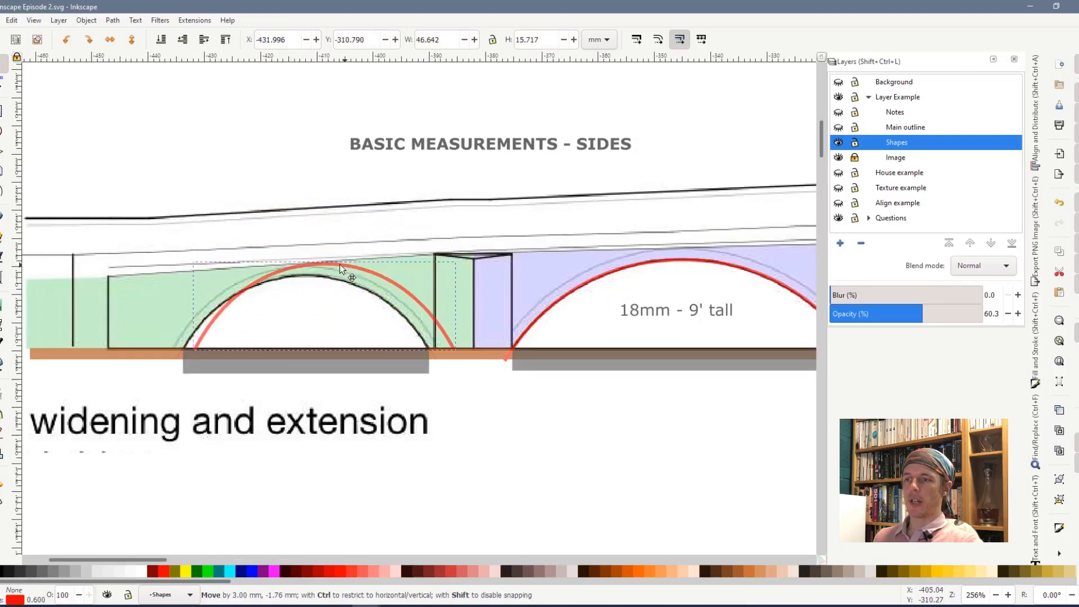
pyautogui.moveTo(662, 262)
pyautogui.mouseDown()
pyautogui.moveTo(604, 187)
pyautogui.moveTo(648, 269)
pyautogui.mouseUp()
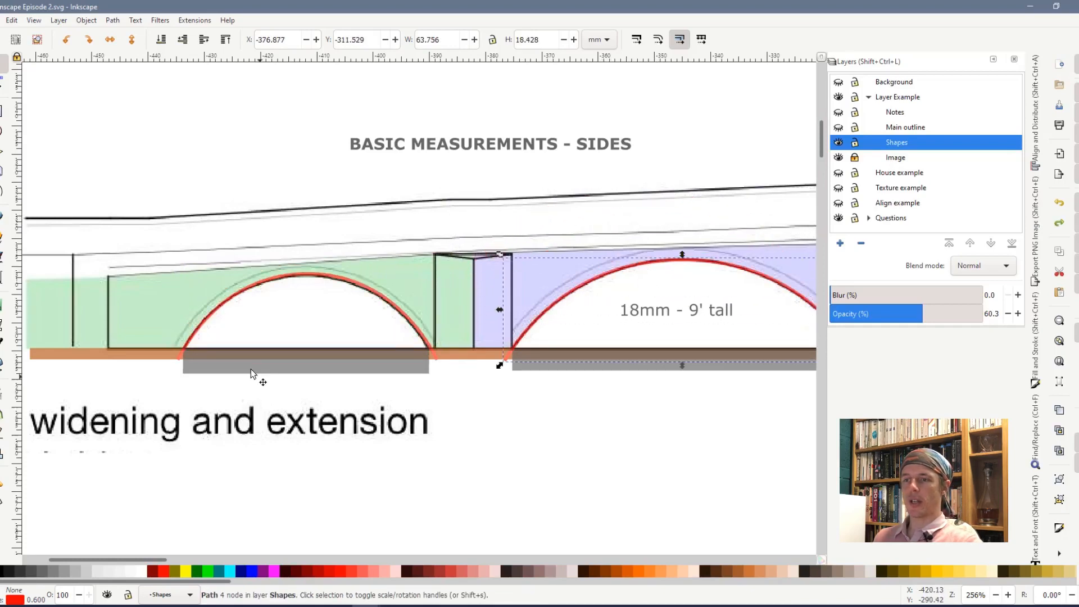
pyautogui.click(234, 368)
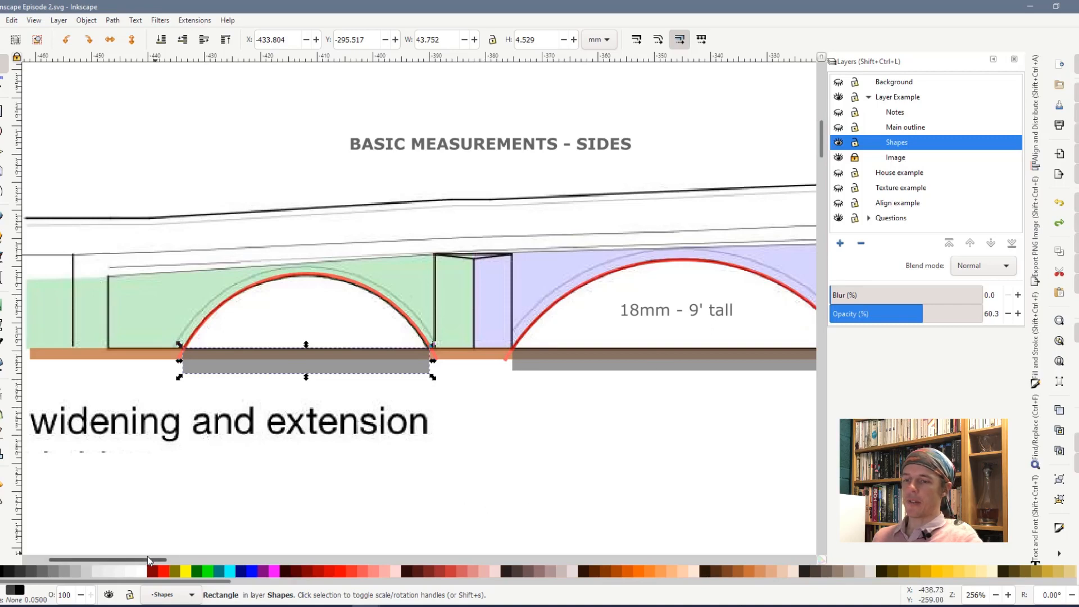
pyautogui.moveTo(148, 560); pyautogui.dragTo(174, 560)
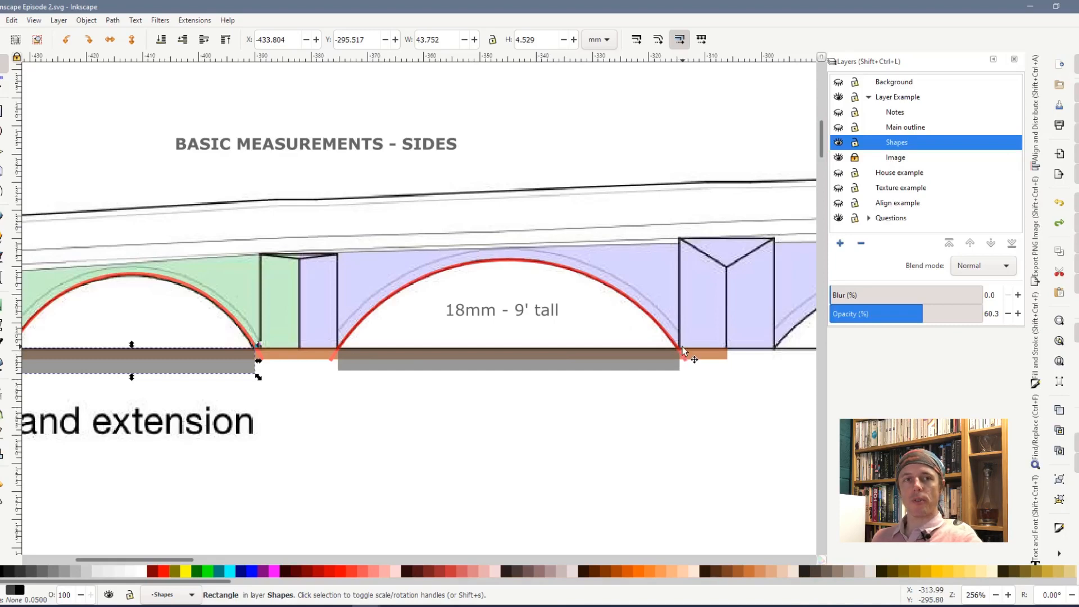
pyautogui.moveTo(167, 561); pyautogui.dragTo(162, 560)
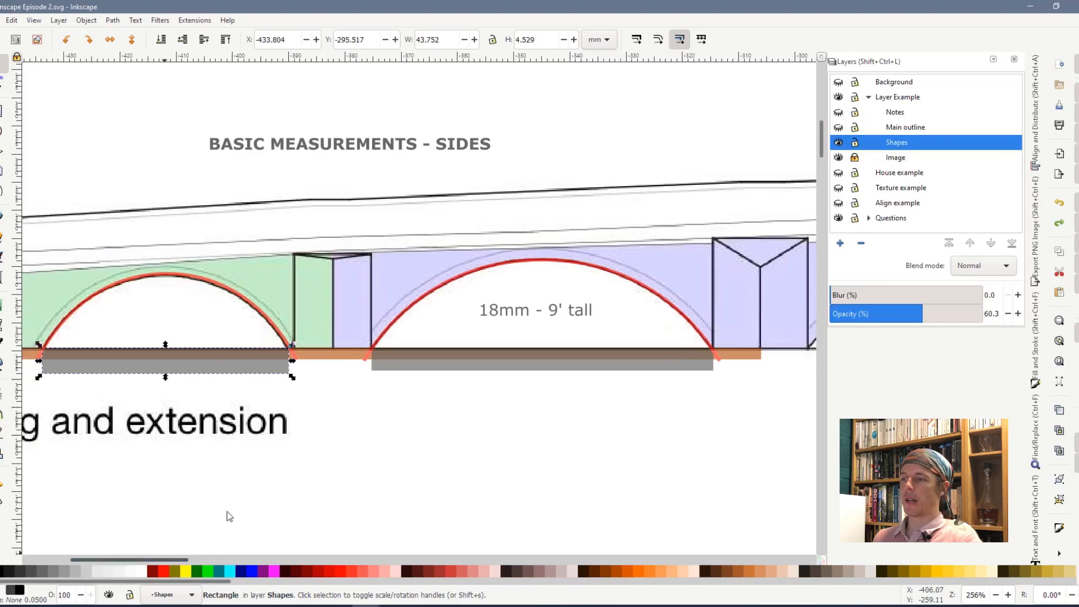
pyautogui.scroll(-2, 422, 314)
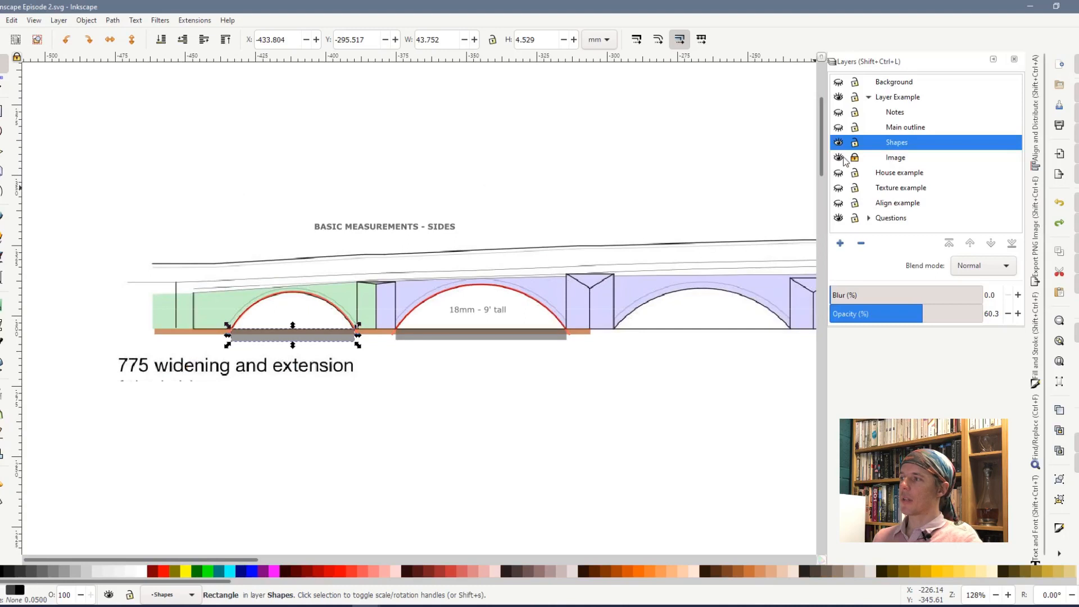
# Step: Toggle the Image layer off and on to compare it with the traced shapes, and show the Main outline layer
pyautogui.click(839, 159)
pyautogui.click(839, 159)
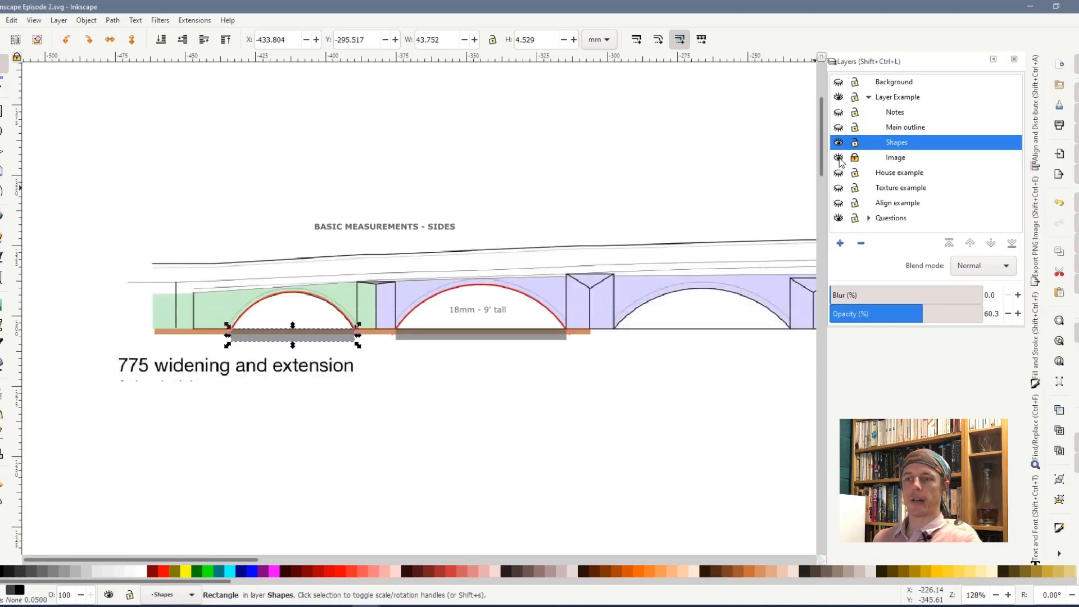
pyautogui.click(839, 160)
pyautogui.click(839, 159)
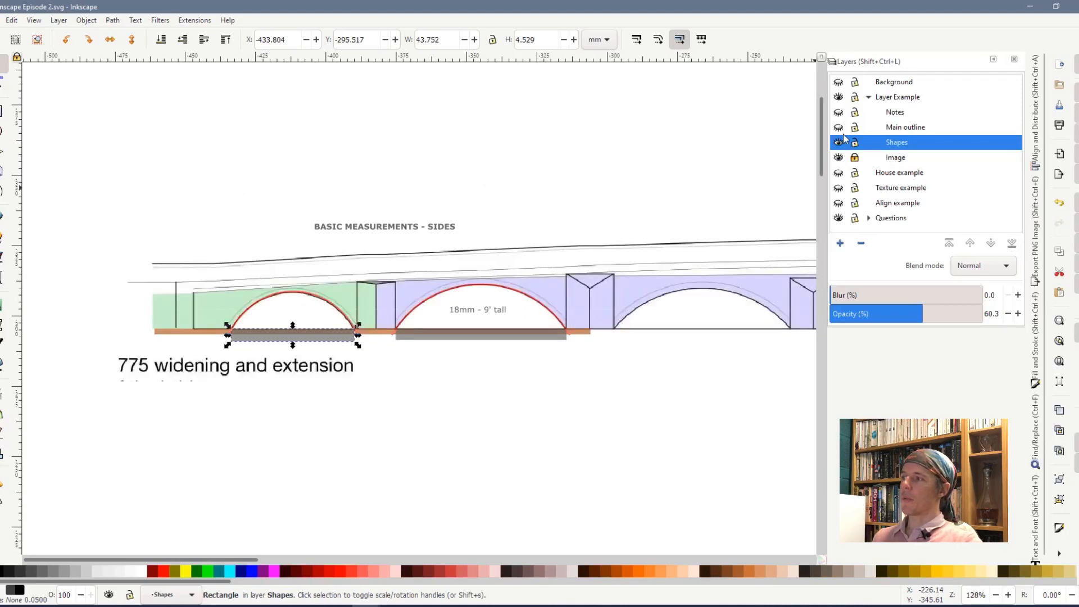
pyautogui.click(839, 127)
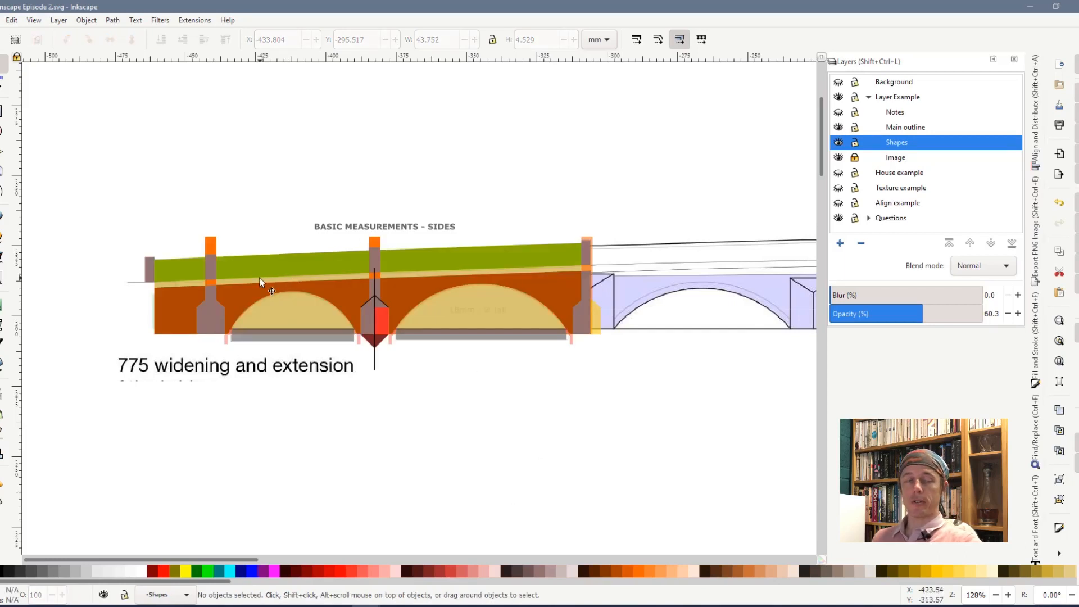
# Step: Try moving two green parapet panels and the central pier away from the bridge, and undo the moves
pyautogui.moveTo(281, 254); pyautogui.dragTo(284, 178)
pyautogui.moveTo(408, 257); pyautogui.dragTo(421, 184)
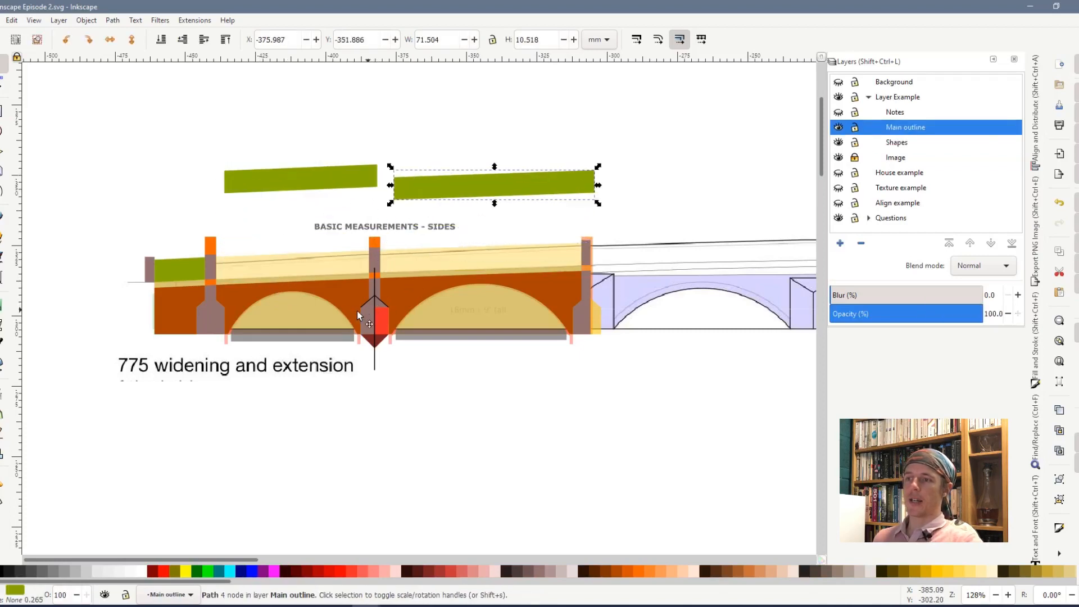
pyautogui.moveTo(358, 315); pyautogui.dragTo(266, 244)
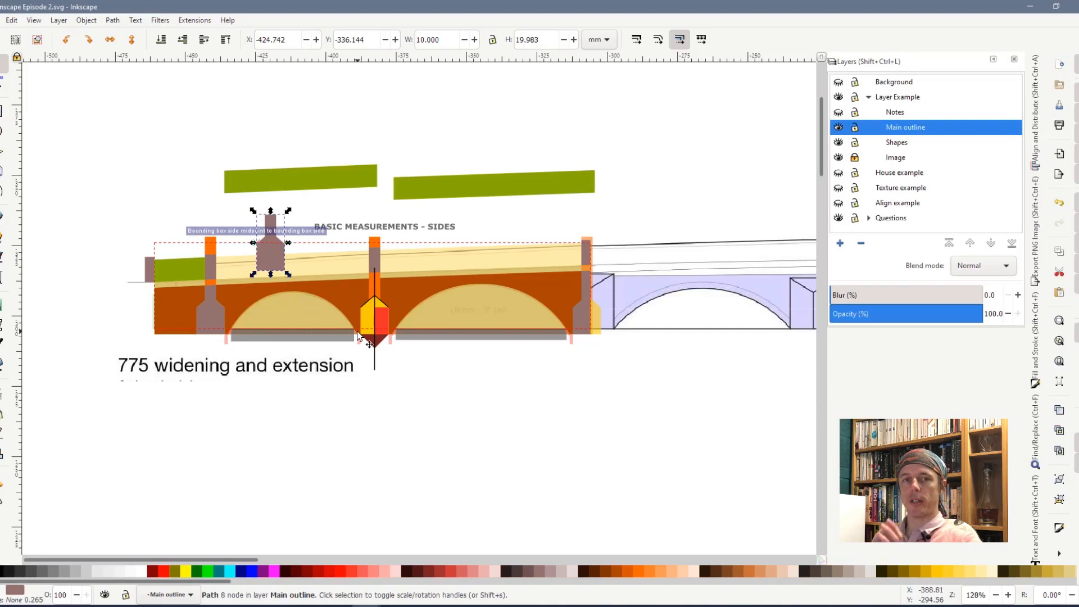
pyautogui.hotkey('ctrl', 'z')
pyautogui.hotkey('ctrl', 'z')
pyautogui.hotkey('ctrl', 'z')
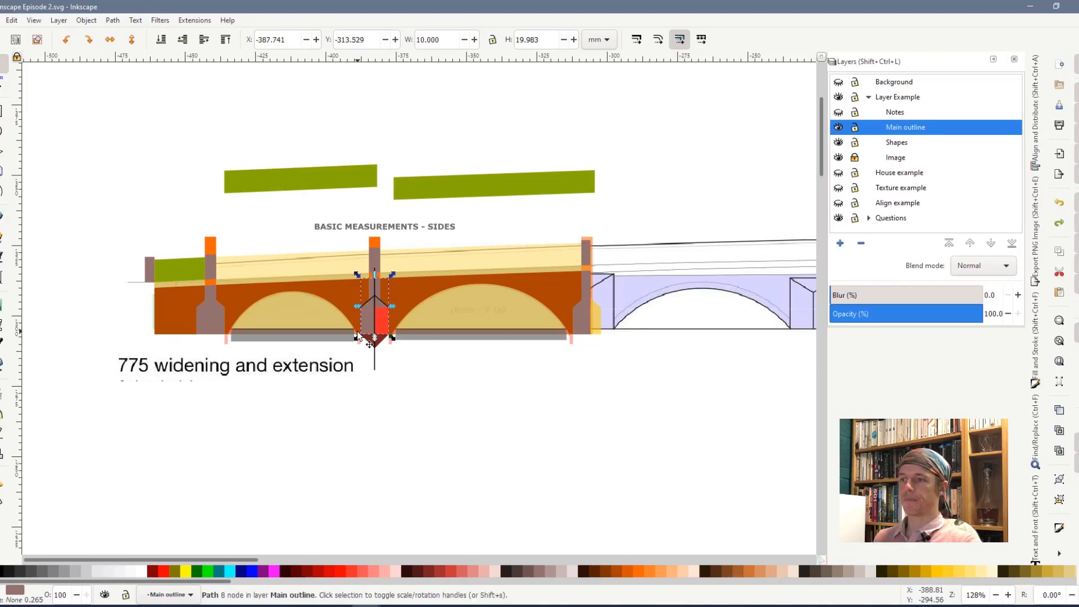
pyautogui.click(387, 361)
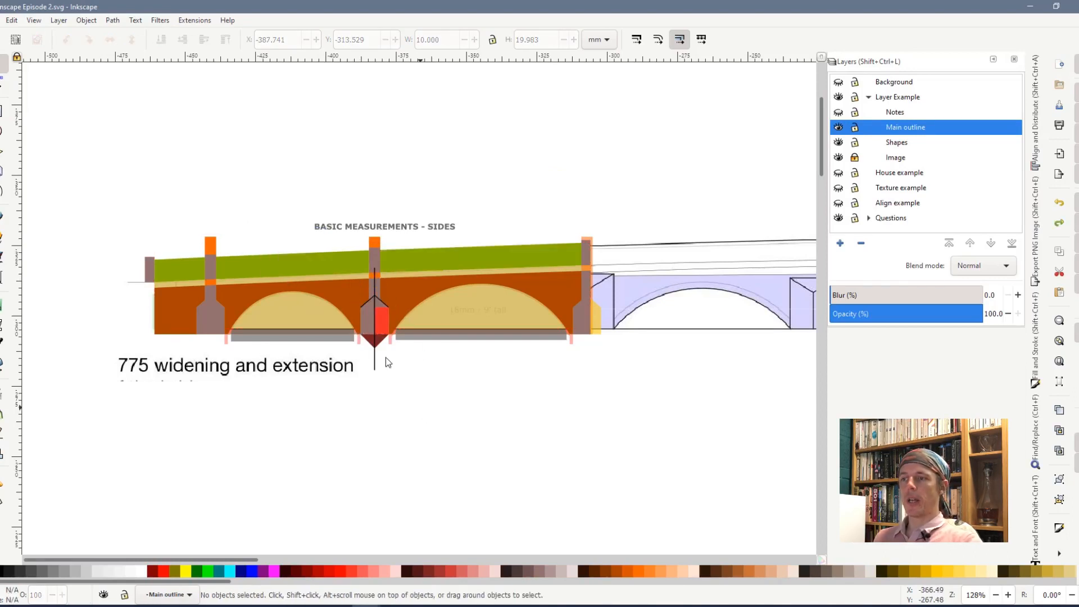
# Step: Hide the Shapes and Image layers and make Notes the current layer
pyautogui.click(838, 142)
pyautogui.click(838, 157)
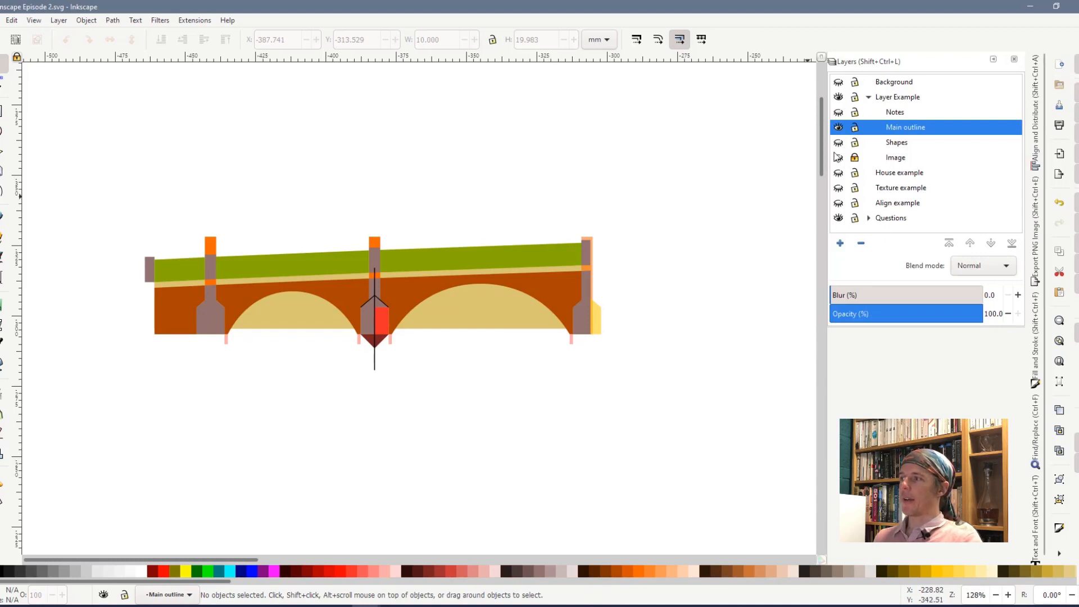
pyautogui.click(918, 113)
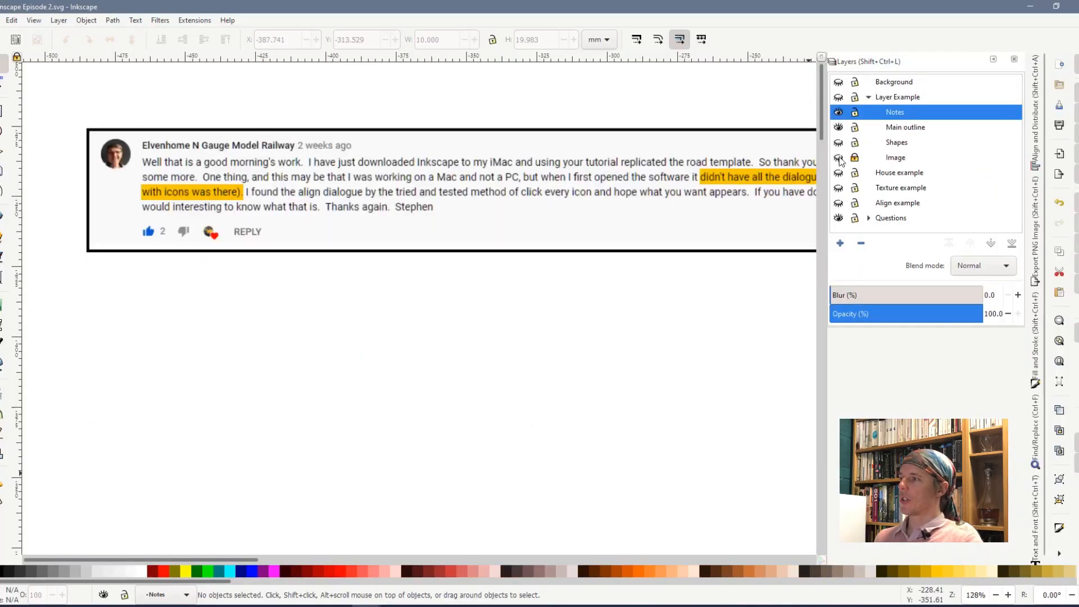
# Step: Restore the Align and Distribute dialog alongside Layers, view its options and return to Layers
pyautogui.click(1037, 162)
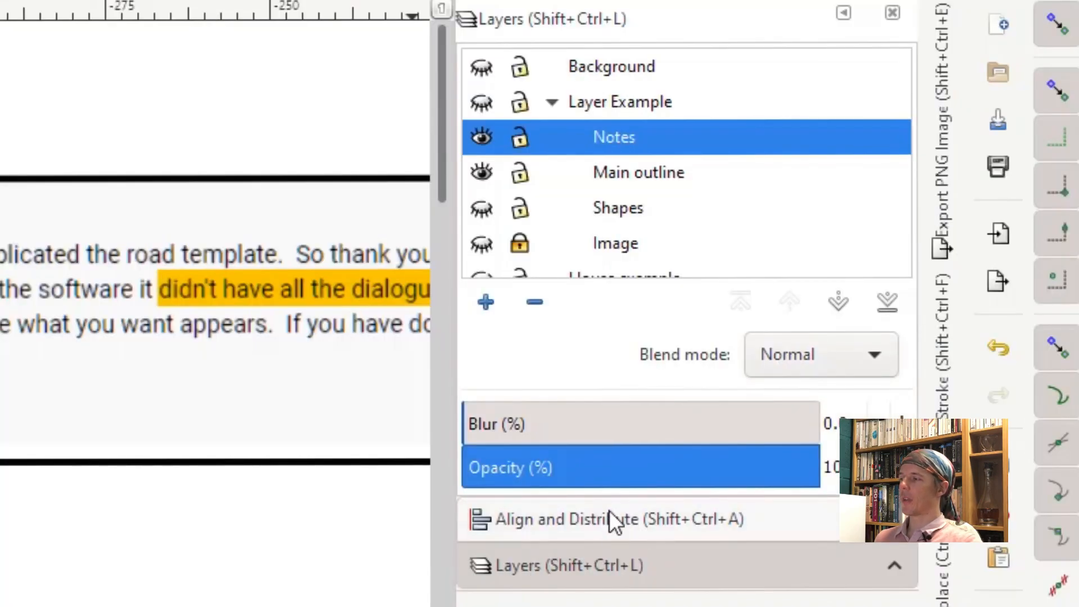
pyautogui.click(614, 520)
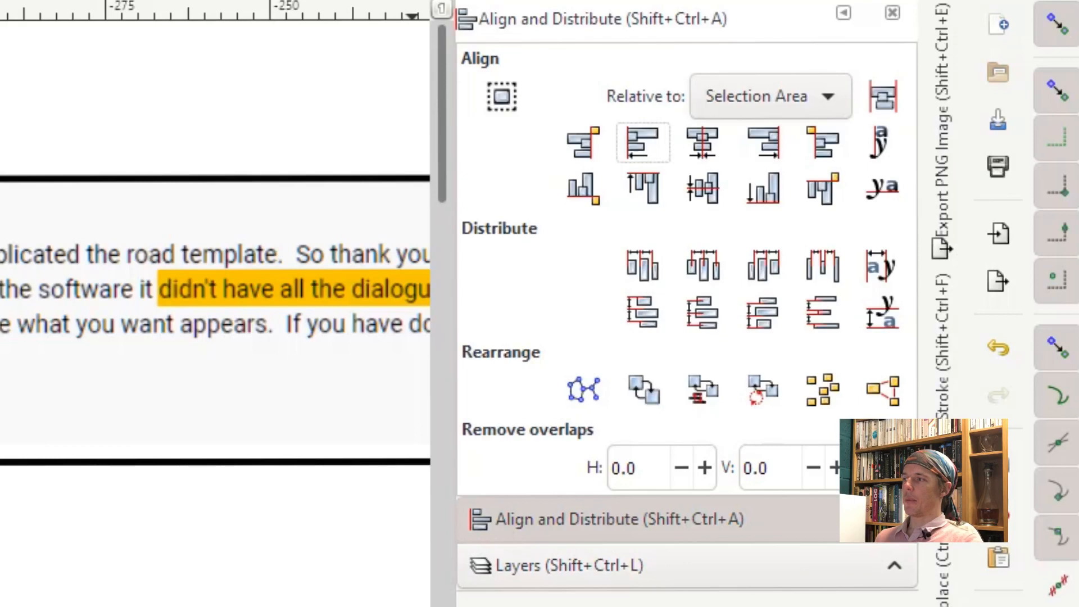
pyautogui.click(599, 579)
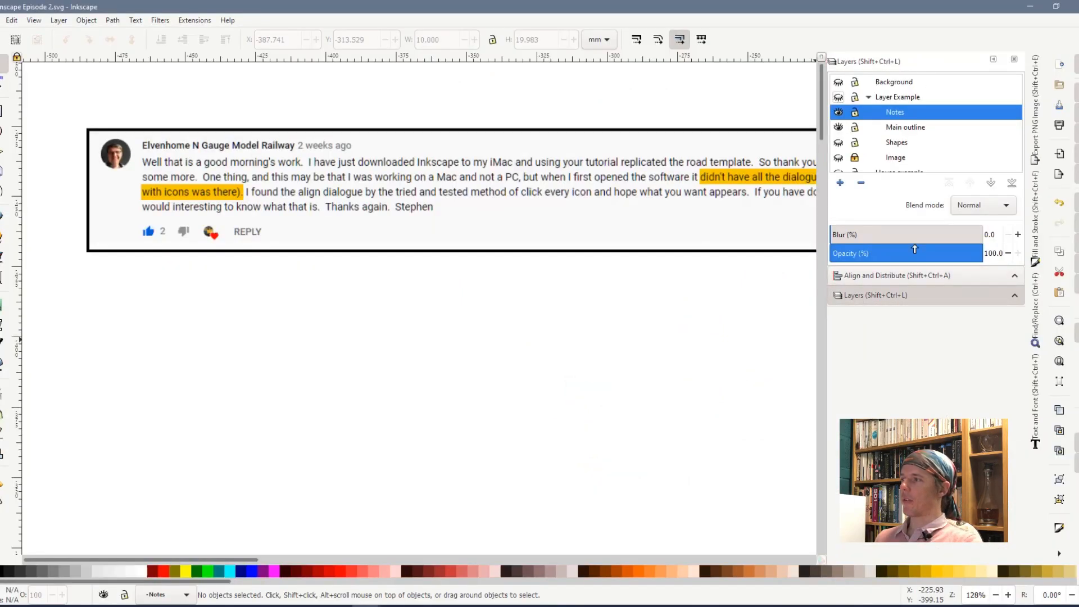
# Step: Collapse the Layer Example group and show the Align example layer
pyautogui.scroll(-1, 903, 152)
pyautogui.scroll(1, 894, 149)
pyautogui.scroll(-1, 869, 141)
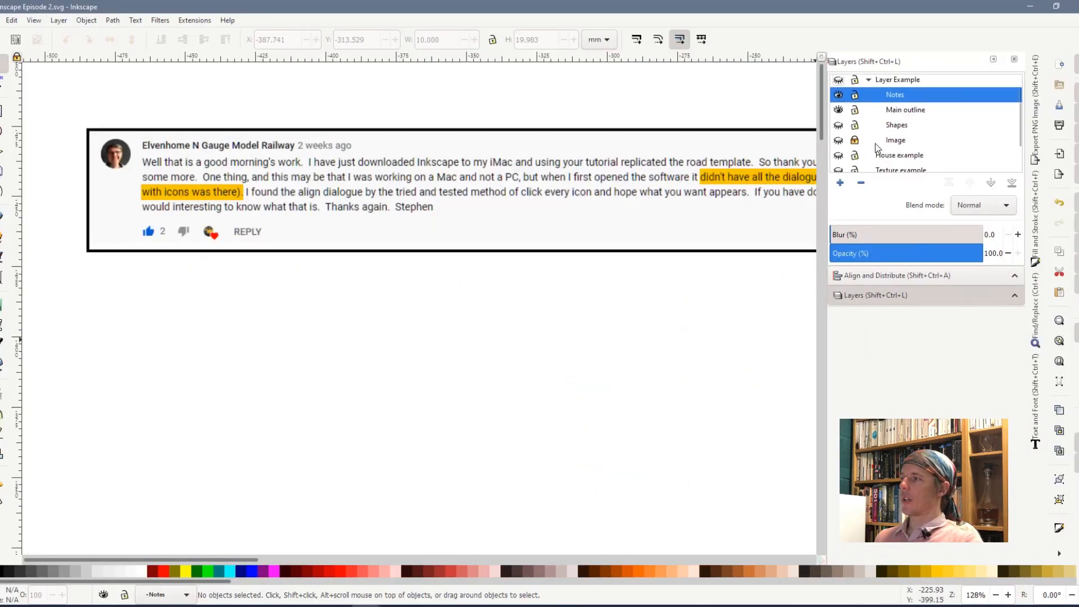
pyautogui.scroll(1, 877, 145)
pyautogui.click(869, 97)
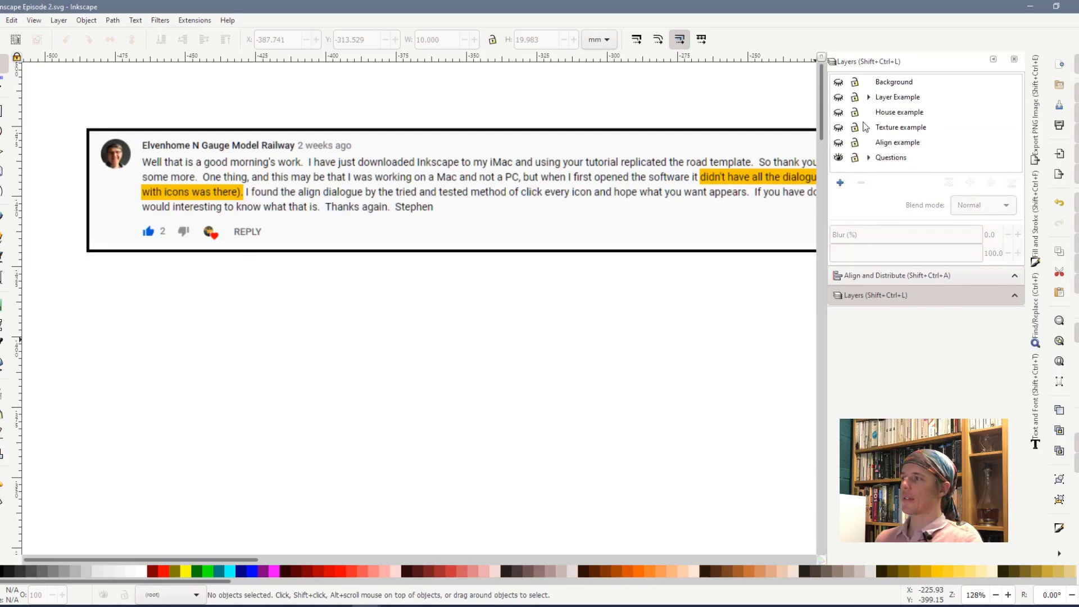
pyautogui.click(839, 143)
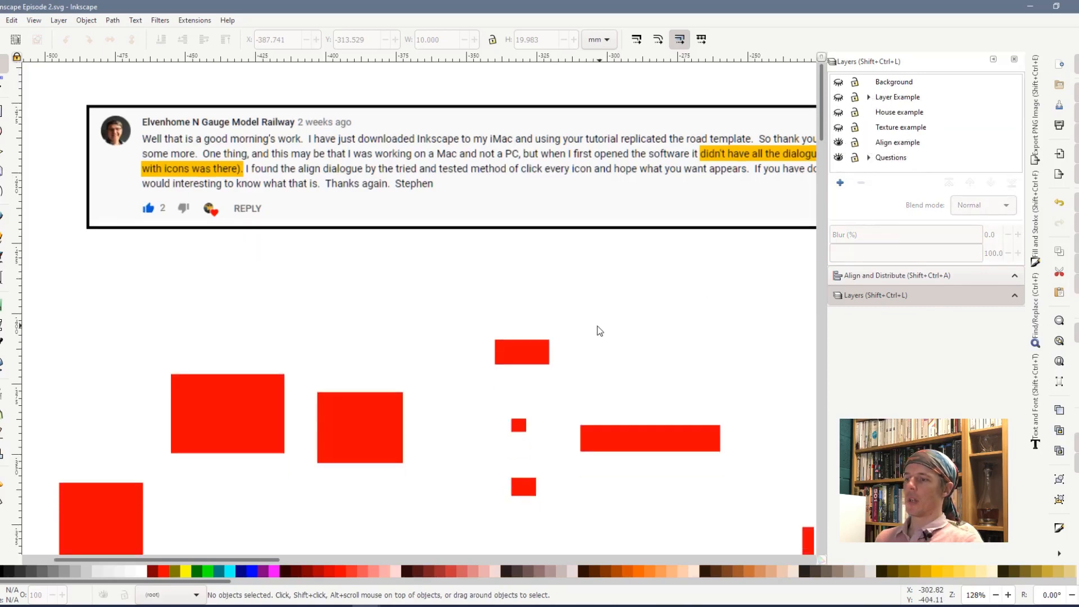
# Step: Select all eleven red rectangles on the Align example layer and bring up the Align and Distribute options
pyautogui.scroll(-2, 597, 330)
pyautogui.scroll(-3, 505, 337)
pyautogui.scroll(-1, 522, 315)
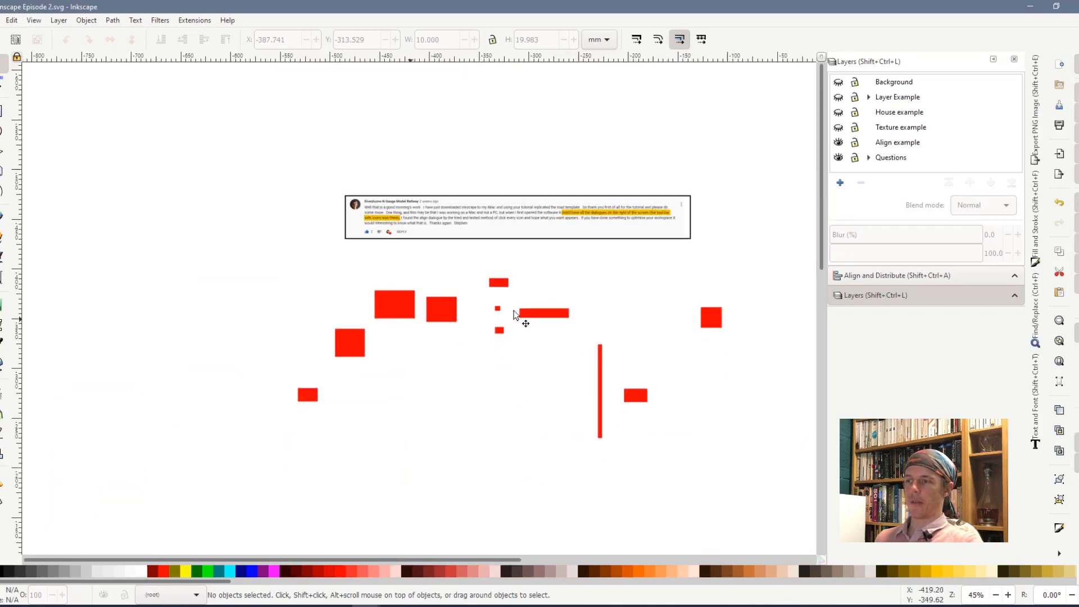
pyautogui.moveTo(396, 560); pyautogui.dragTo(423, 560)
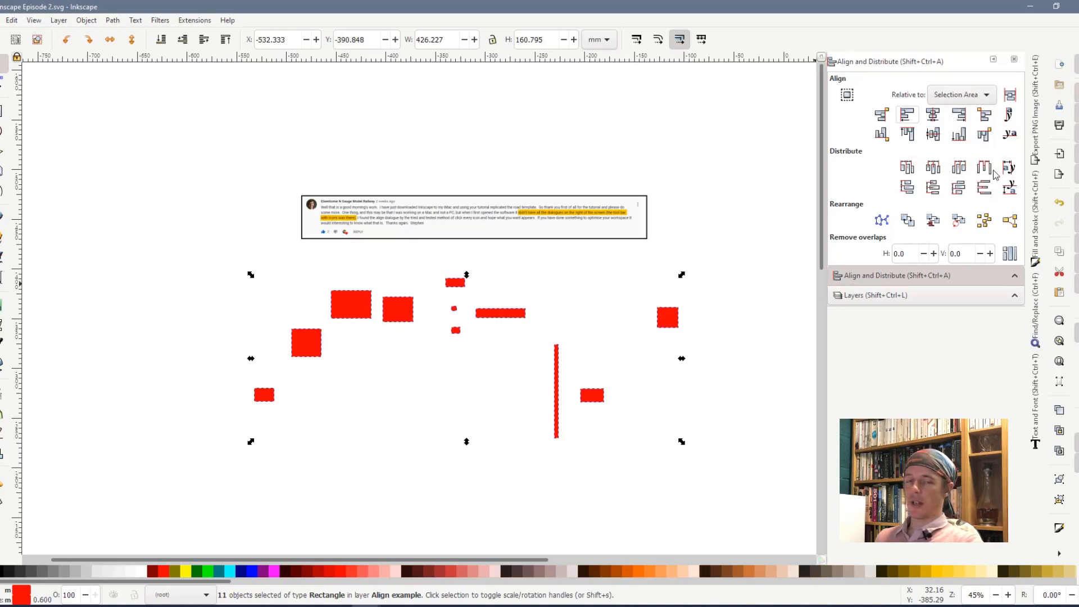
# Step: Distribute the eleven selected rectangles by equidistant left edges, and even out the horizontal gaps between them
pyautogui.click(909, 171)
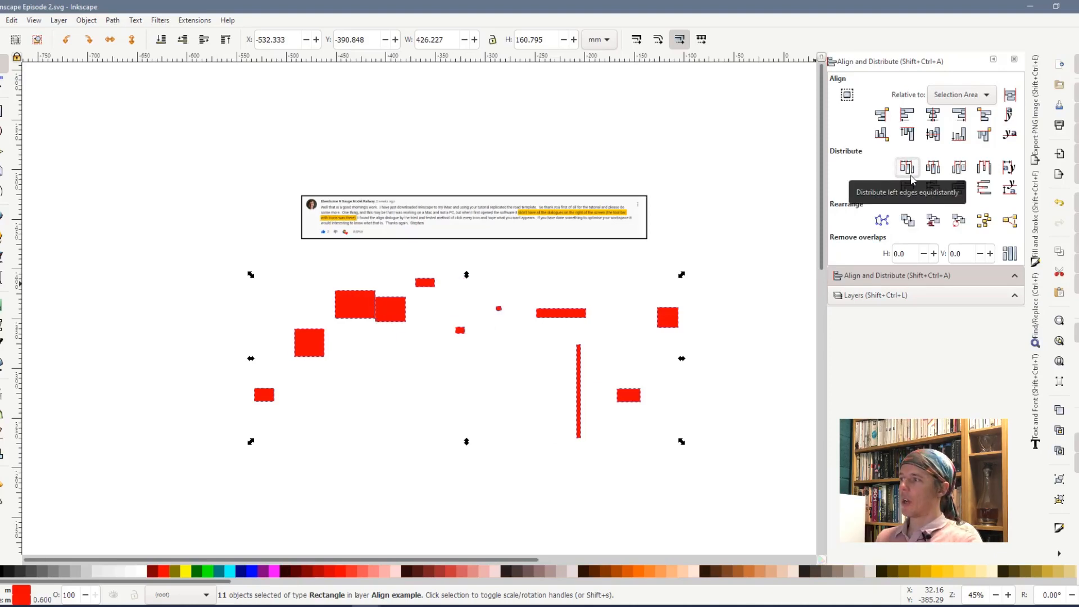
pyautogui.click(985, 167)
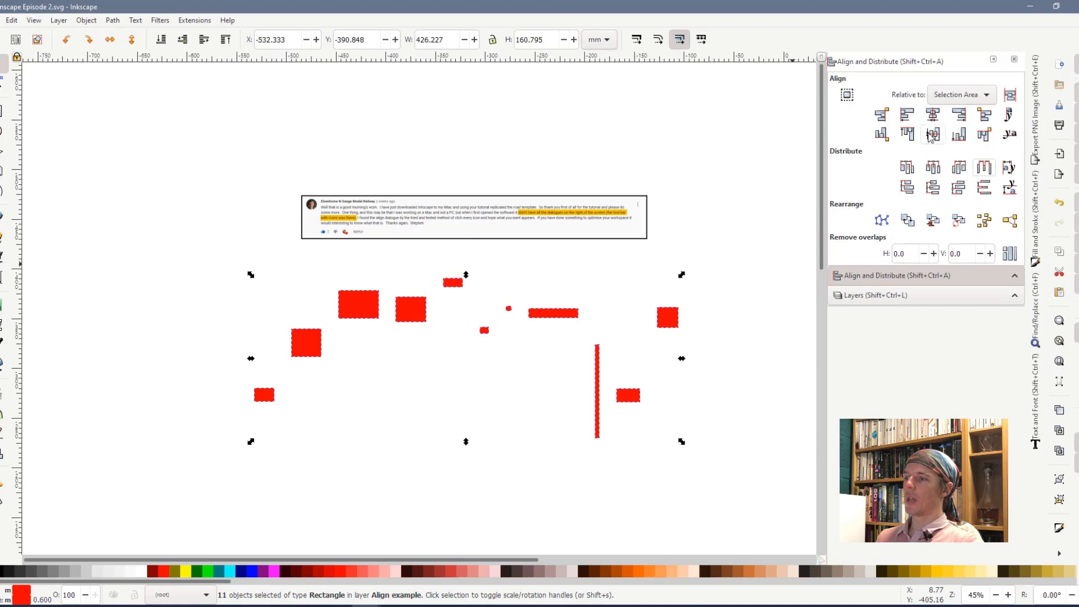
# Step: Try centring the rectangles on the horizontal axis, aligning bottoms to the anchor's top and aligning right edges, and undo all three alignments
pyautogui.click(933, 134)
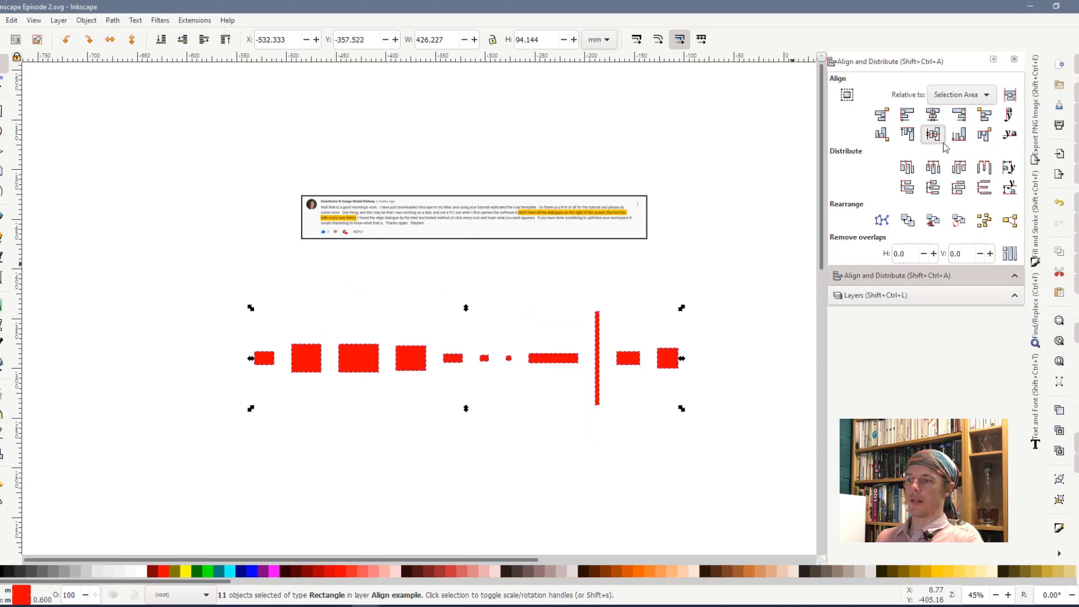
pyautogui.click(881, 134)
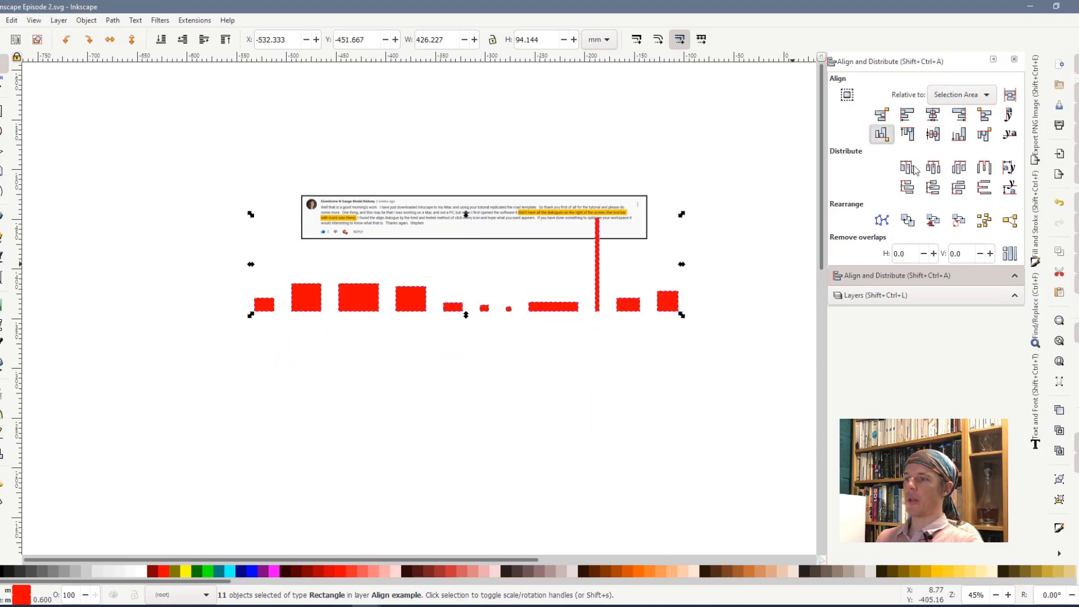
pyautogui.click(961, 116)
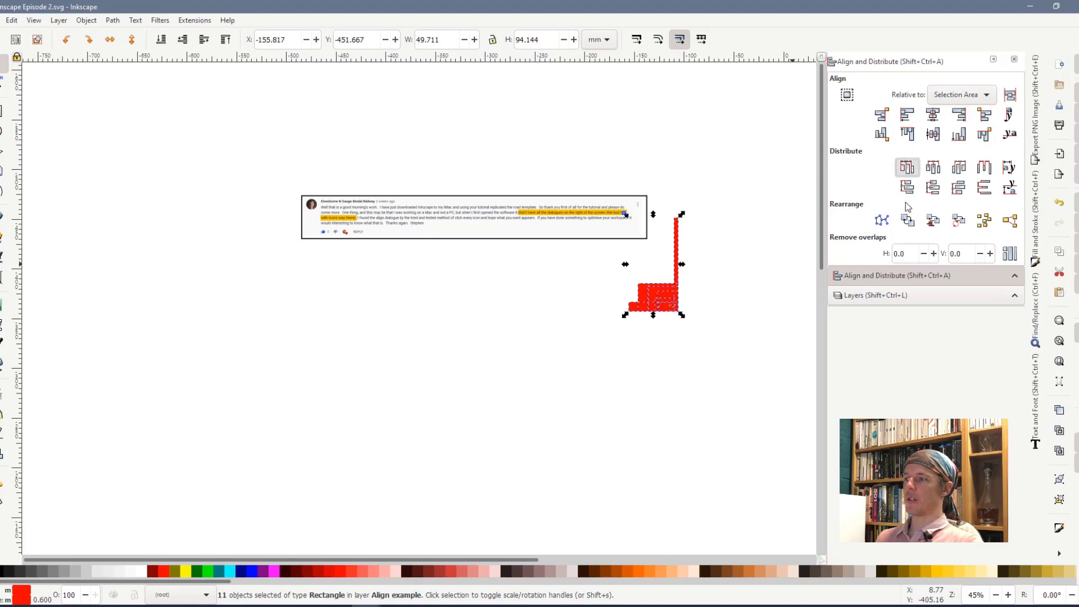
pyautogui.hotkey('ctrl', 'z')
pyautogui.hotkey('ctrl', 'z')
pyautogui.hotkey('ctrl', 'z')
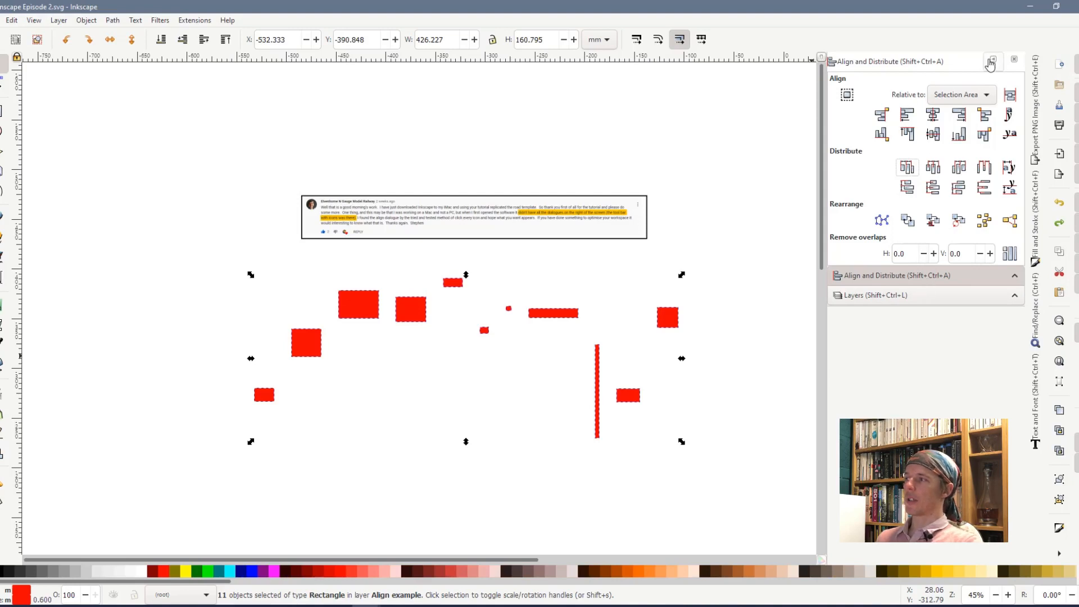
# Step: Minimise the docked dialogs, and reopen Layers and Align and Distribute together in the dock
pyautogui.click(994, 59)
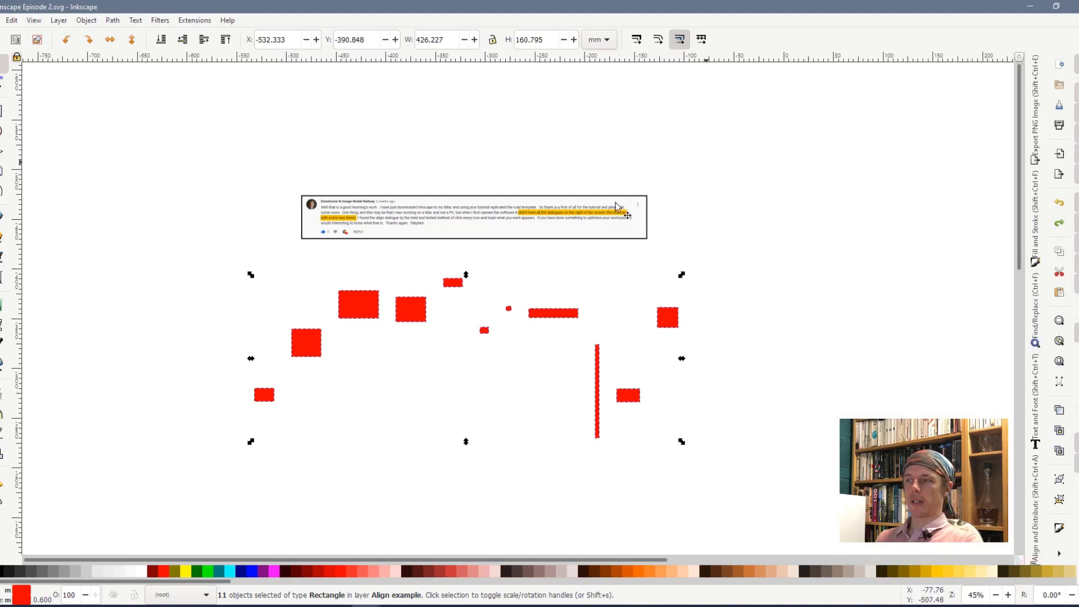
pyautogui.keyDown('ctrl'); pyautogui.scroll(1, 495, 239); pyautogui.keyUp('ctrl')
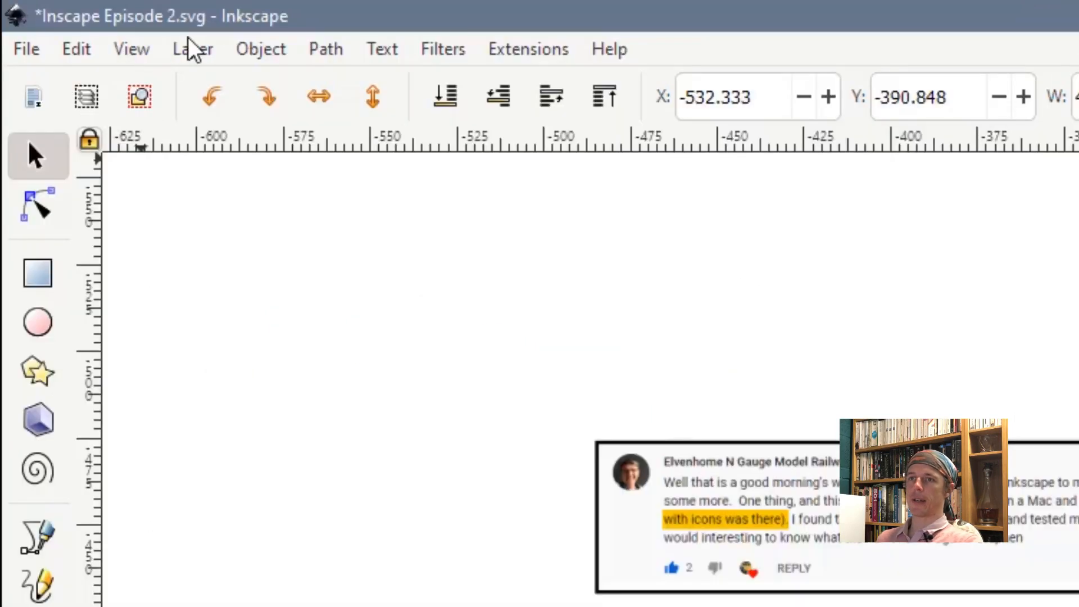
pyautogui.click(192, 52)
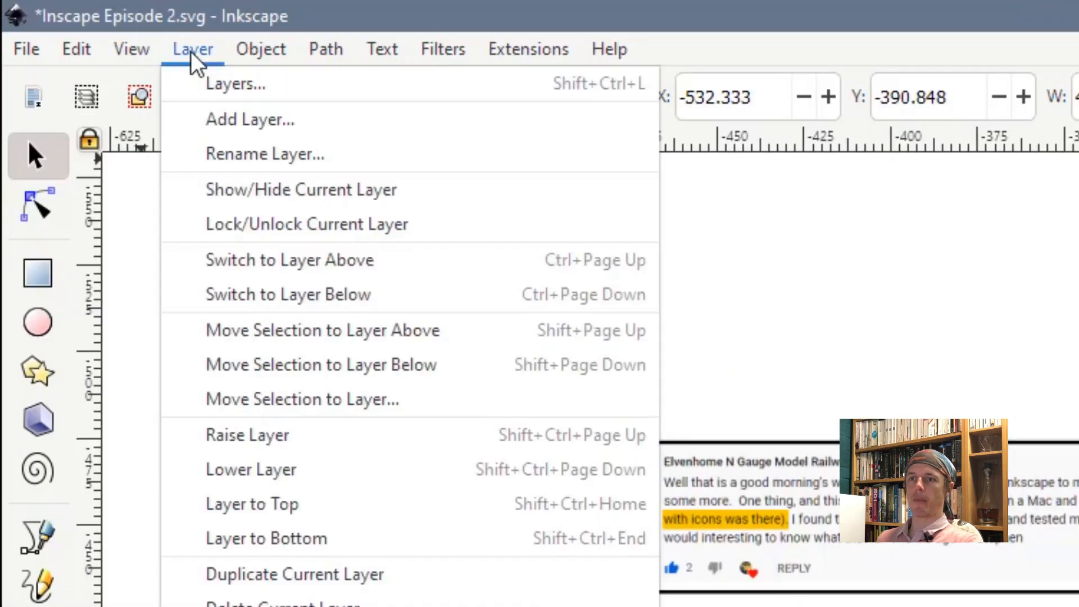
pyautogui.click(246, 90)
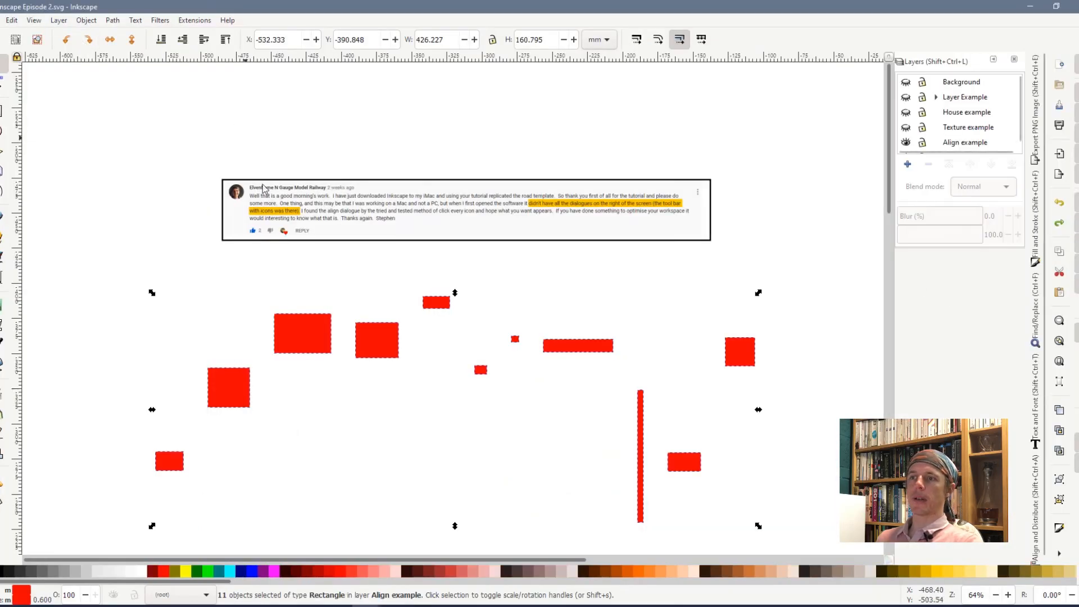
pyautogui.click(86, 20)
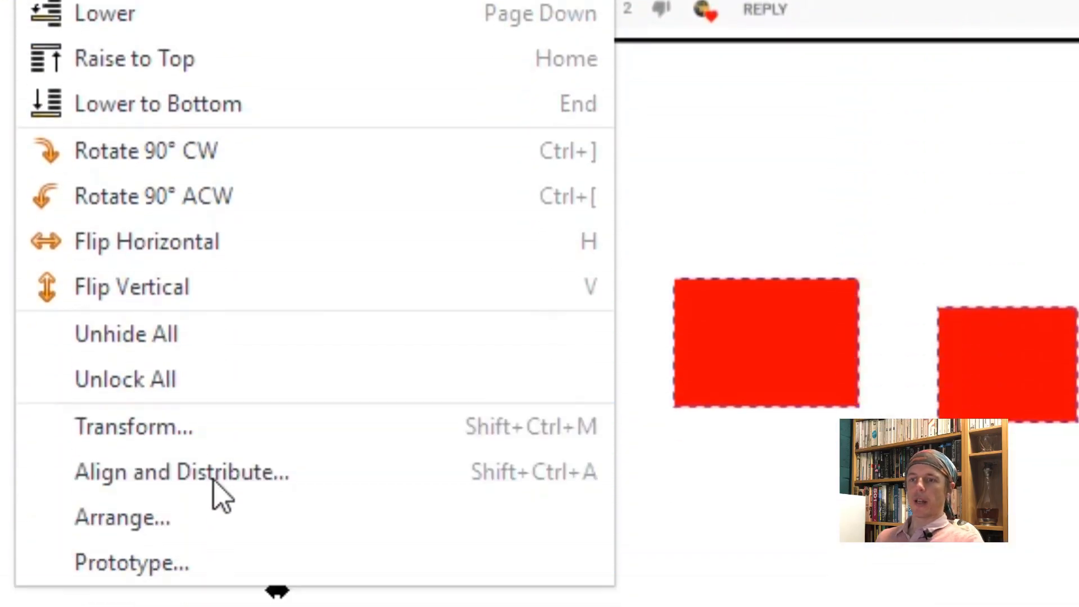
pyautogui.click(213, 482)
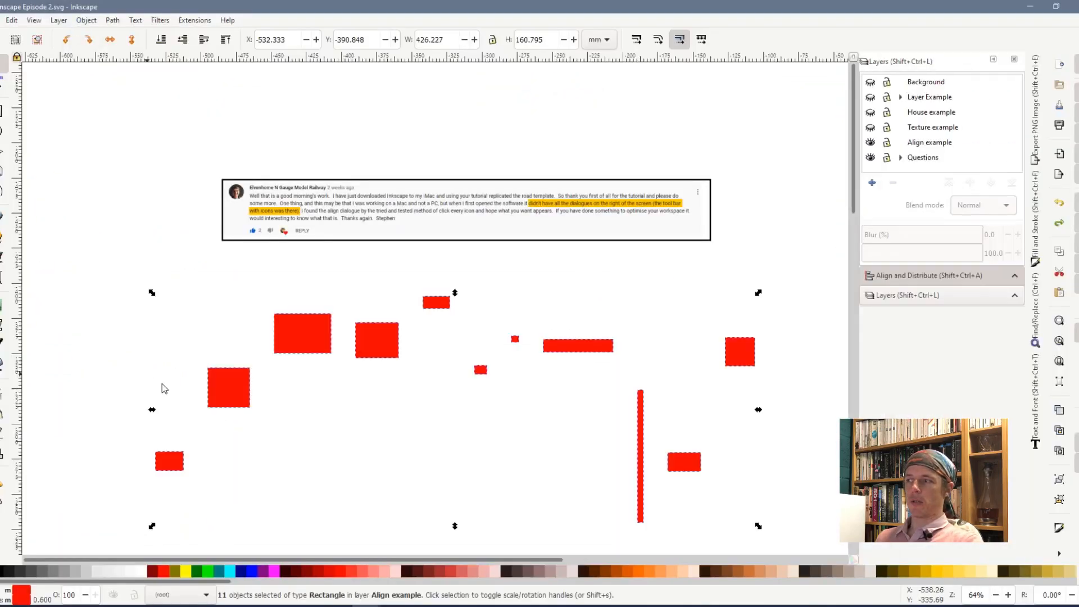
pyautogui.click(977, 277)
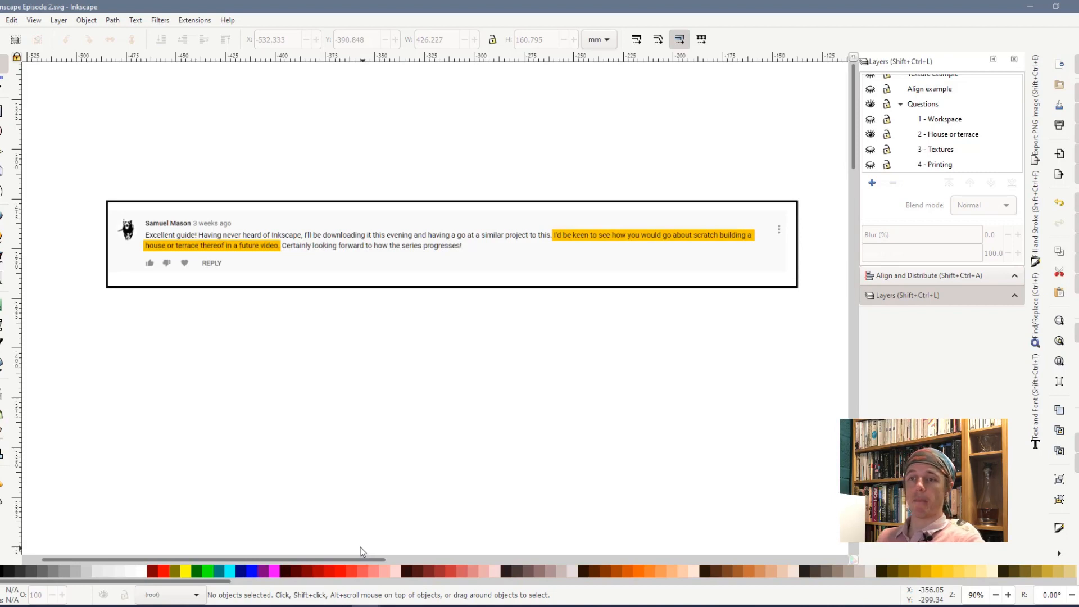
# Step: Draw a lime green rectangle about 310 × 133 mm below the house or terrace comment and delete it
pyautogui.scroll(-2, 386, 419)
pyautogui.click(2, 112)
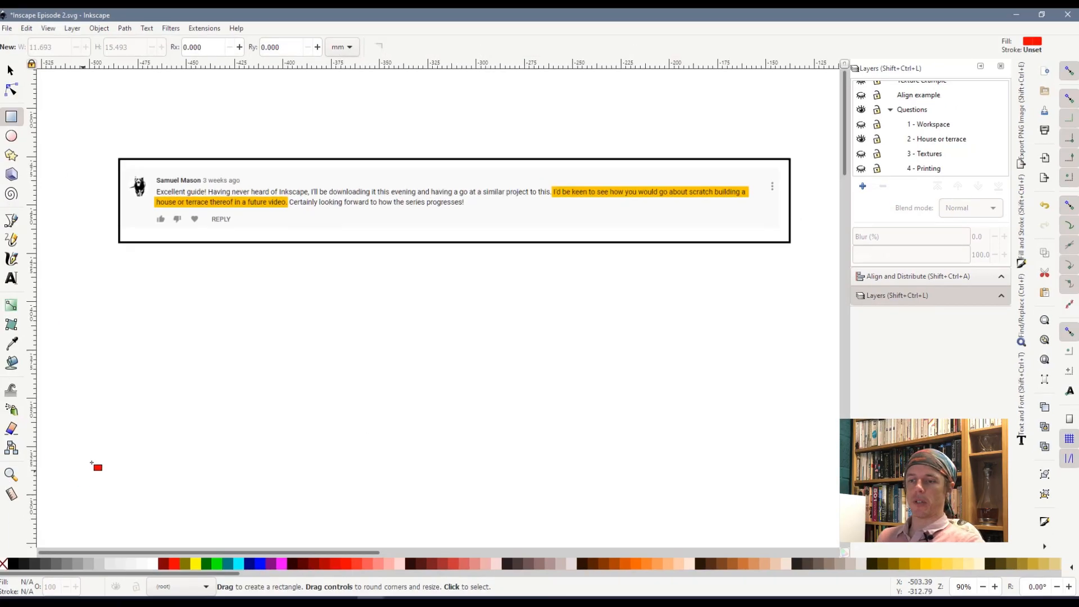
pyautogui.click(208, 571)
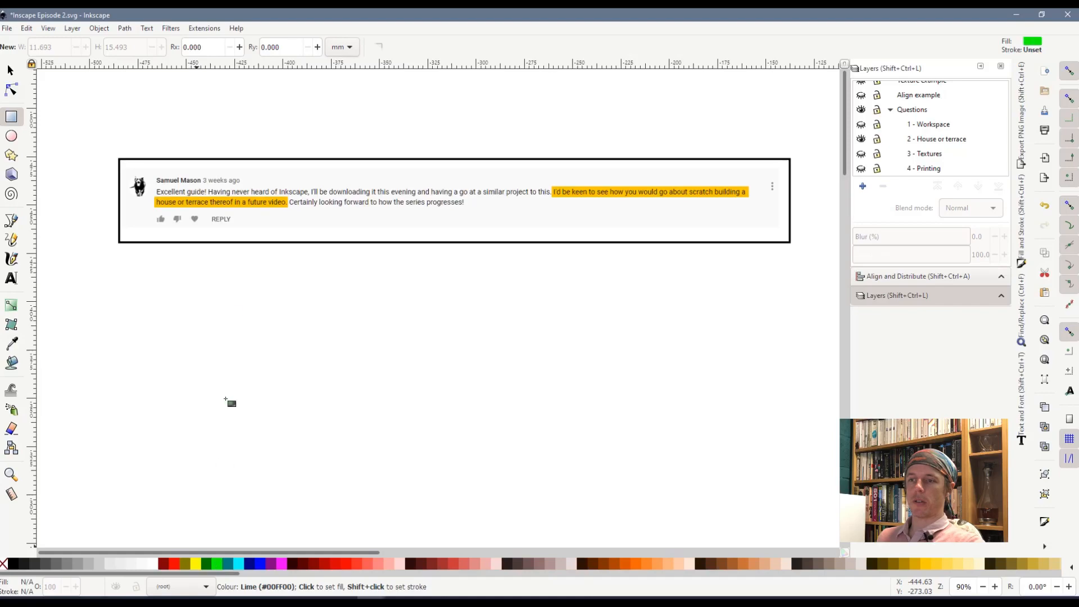
pyautogui.moveTo(185, 284); pyautogui.dragTo(789, 534)
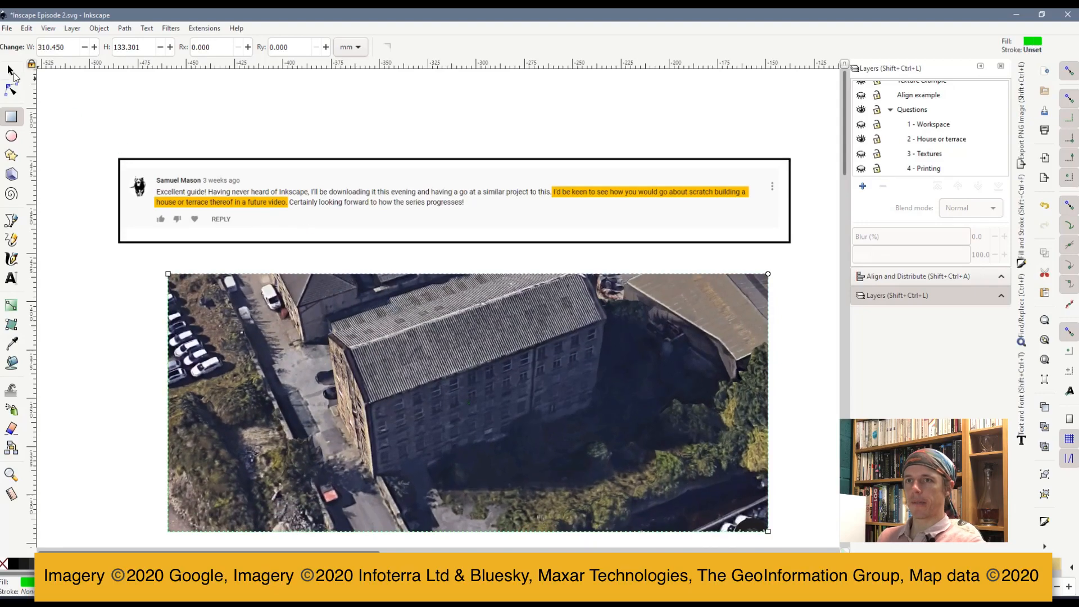
pyautogui.press('s')
pyautogui.press('Delete')
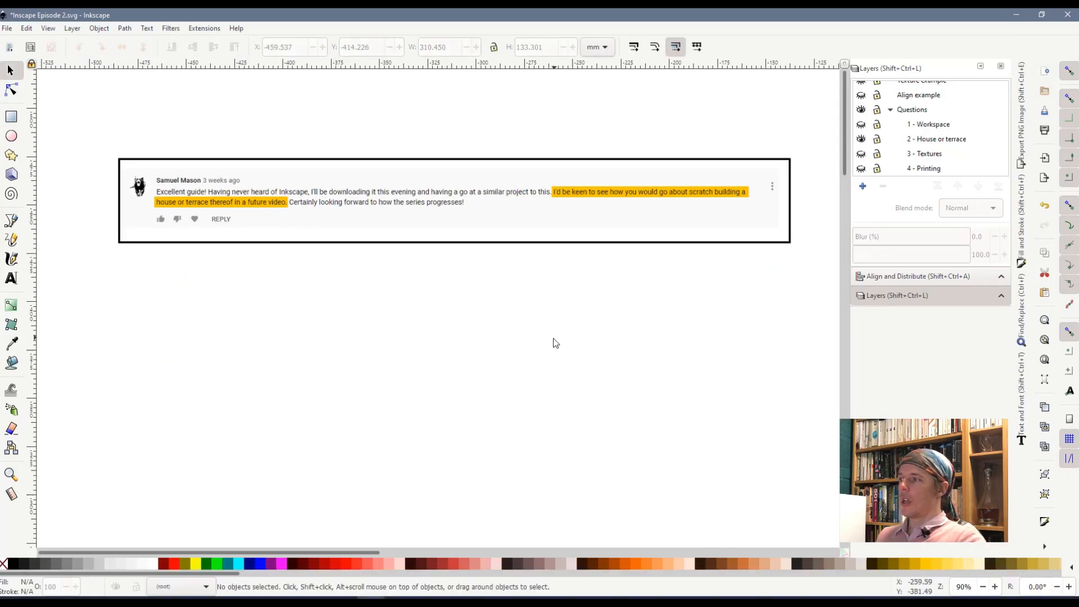
# Step: Draw a second green rectangle about 250 × 134 mm below the house or terrace comment and delete it
pyautogui.scroll(-1, 923, 163)
pyautogui.press('r')
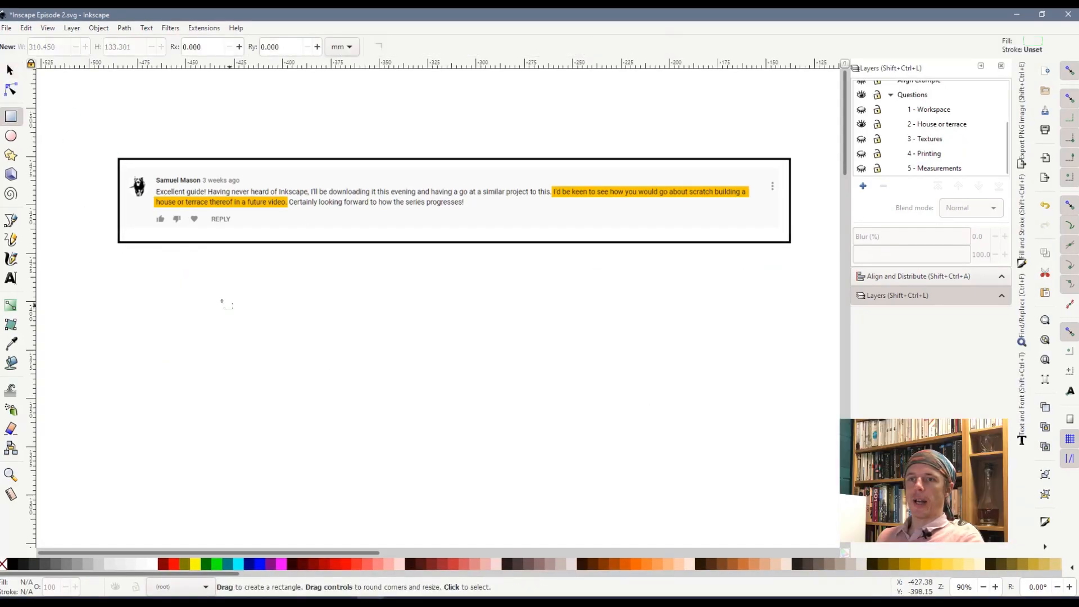
pyautogui.moveTo(177, 276); pyautogui.dragTo(662, 534)
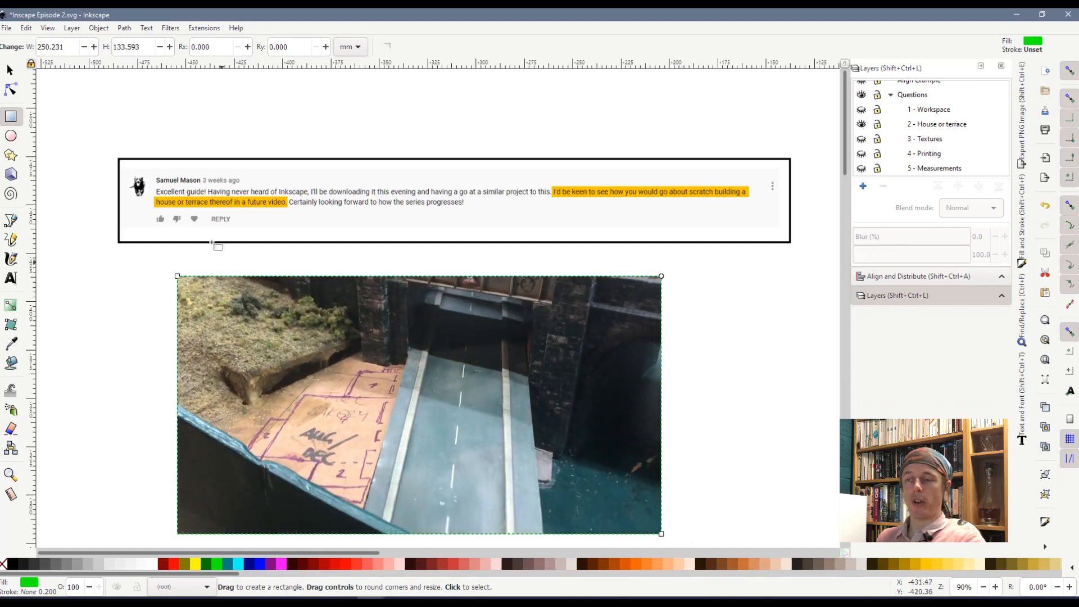
pyautogui.click(10, 70)
pyautogui.press('Delete')
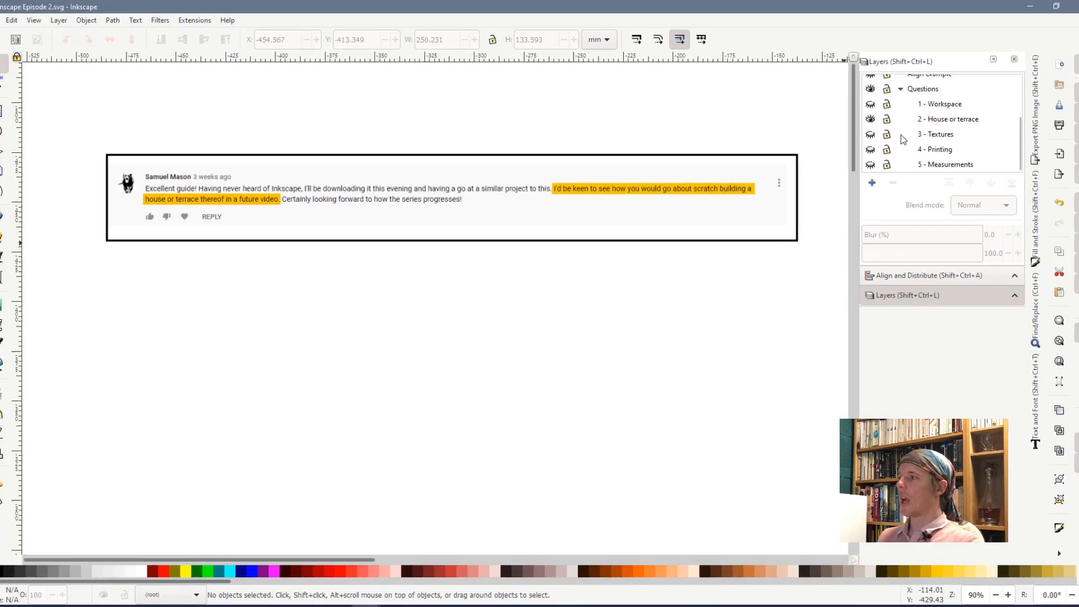
# Step: Show the House example layer, and select its green group of house walls briefly before clearing the selection
pyautogui.scroll(2, 904, 139)
pyautogui.click(870, 79)
pyautogui.scroll(2, 899, 112)
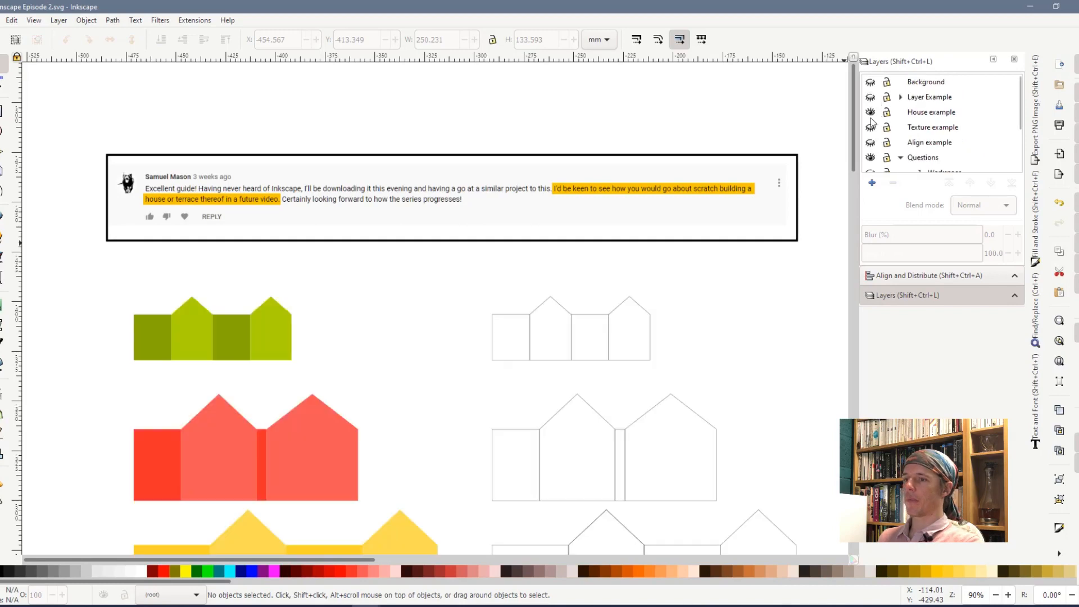
pyautogui.scroll(-6, 565, 301)
pyautogui.scroll(-2, 567, 302)
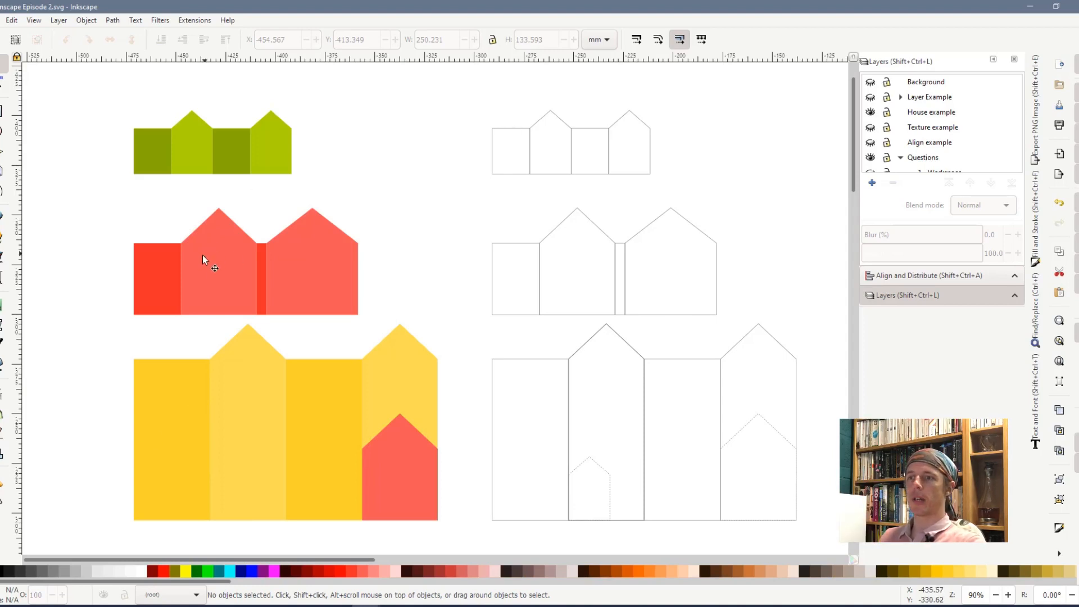
pyautogui.click(153, 154)
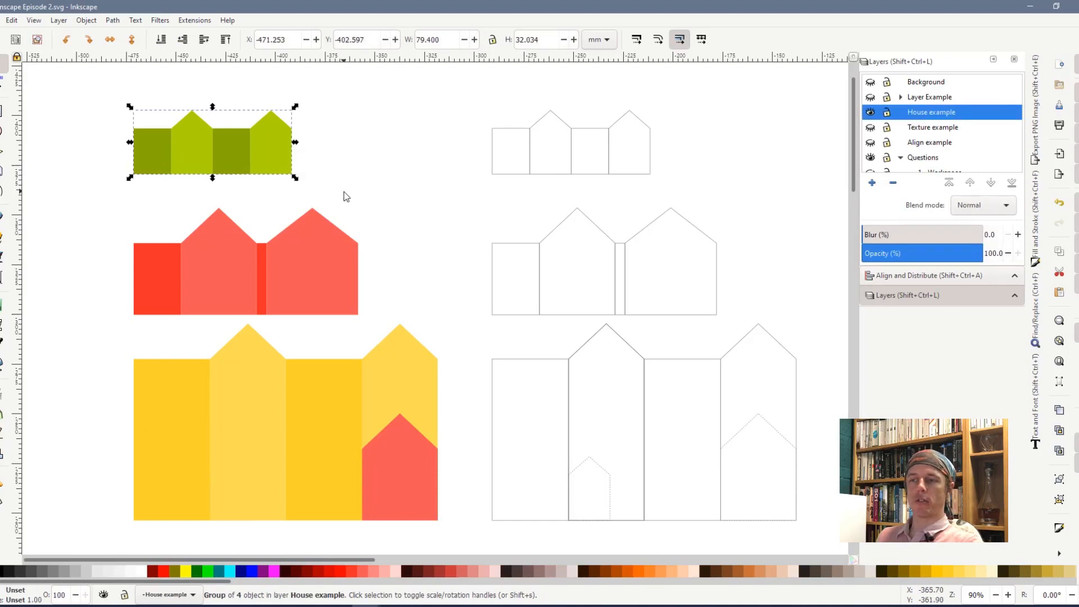
pyautogui.click(402, 256)
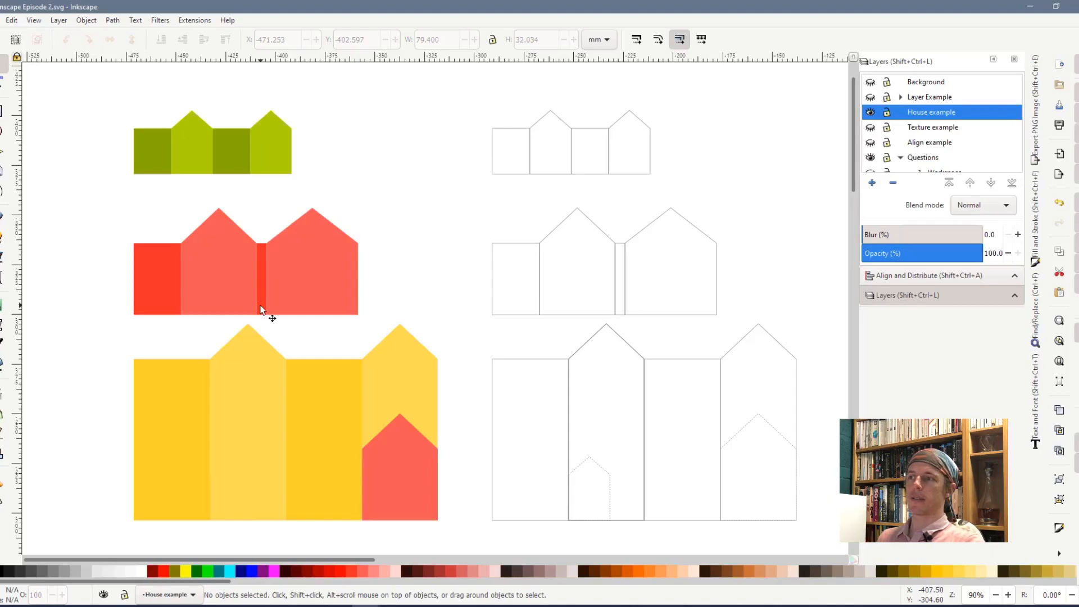
# Step: Cover the house drawings with a green rectangle about 370 × 223 mm, delete it and return to the selector tool
pyautogui.moveTo(501, 120); pyautogui.dragTo(811, 550)
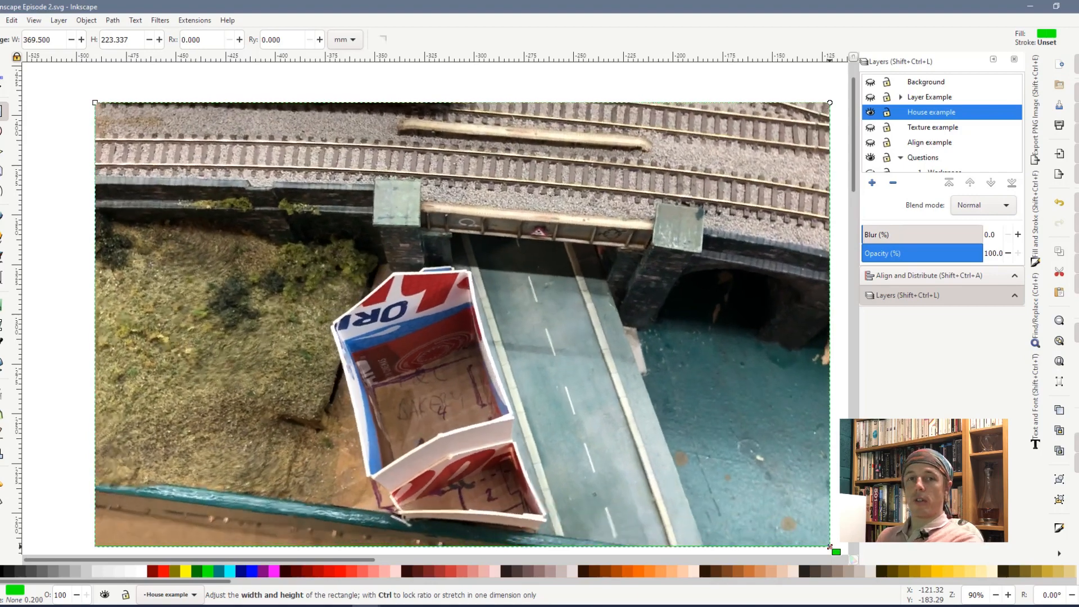
pyautogui.press('Delete')
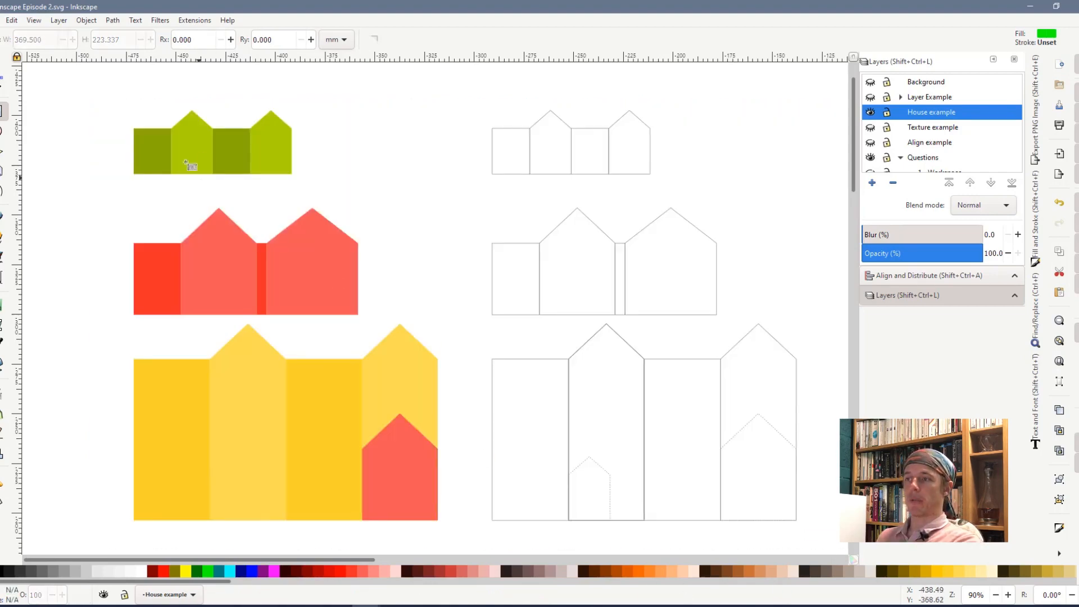
pyautogui.click(3, 63)
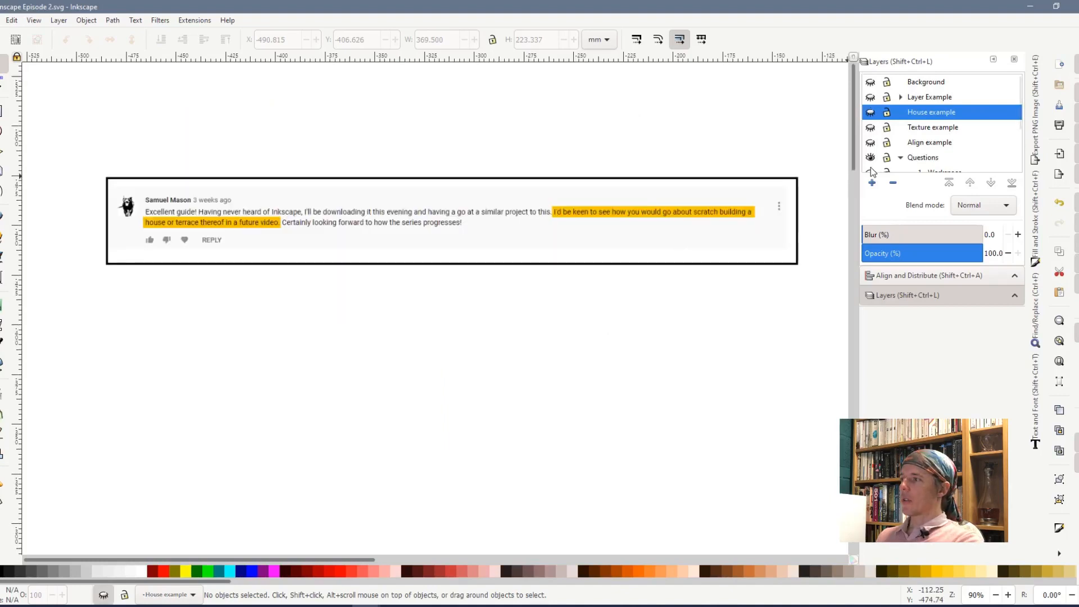
# Step: Draw a green rectangle about 95 × 119 mm on the Background layer below the textures comment and select it
pyautogui.scroll(-3, 897, 160)
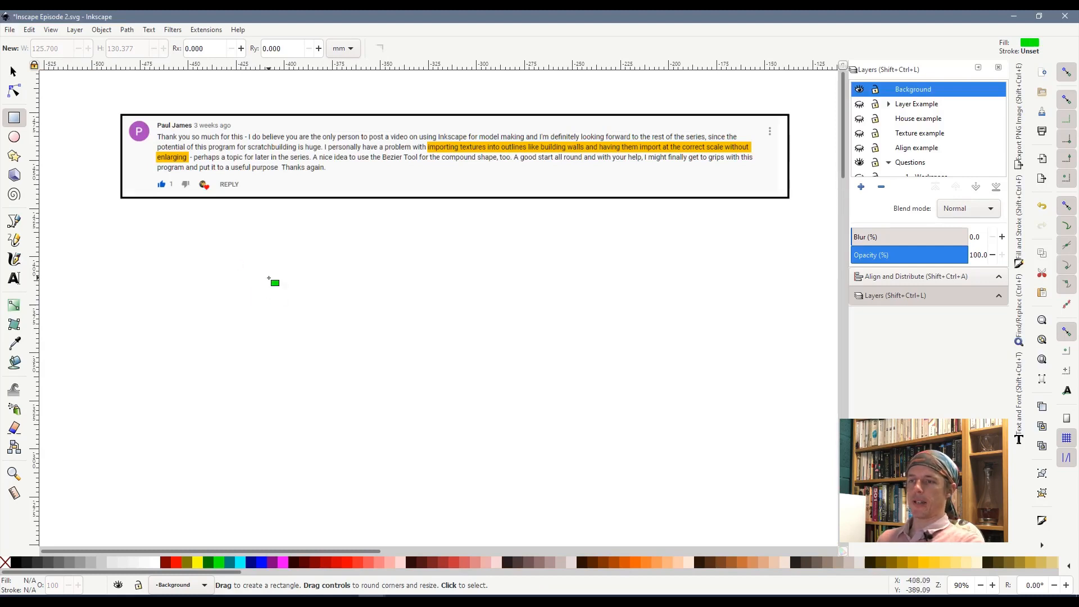
pyautogui.moveTo(269, 278); pyautogui.dragTo(452, 506)
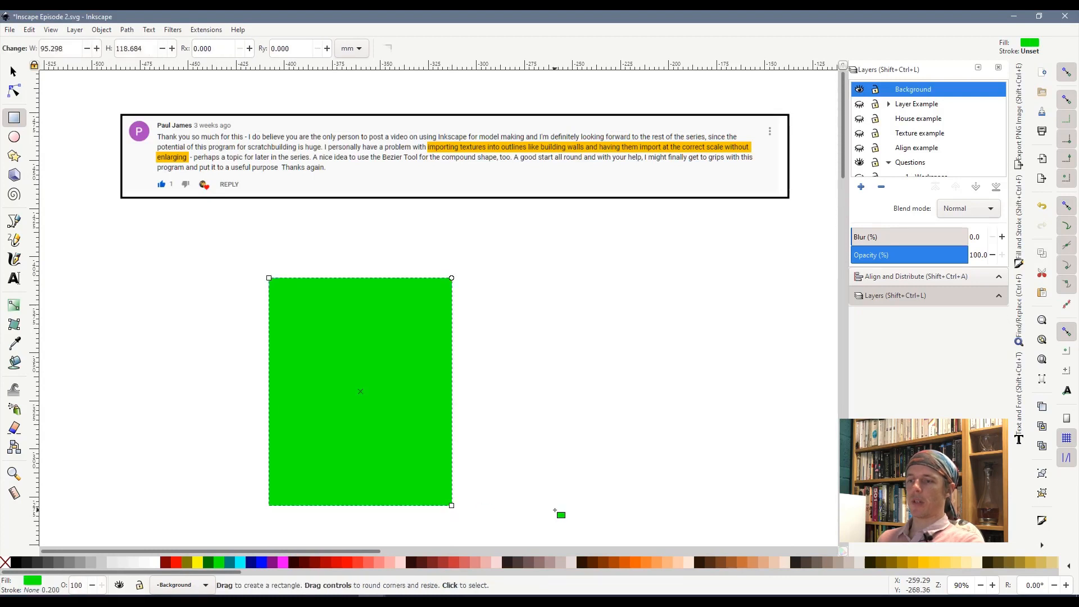
pyautogui.click(12, 73)
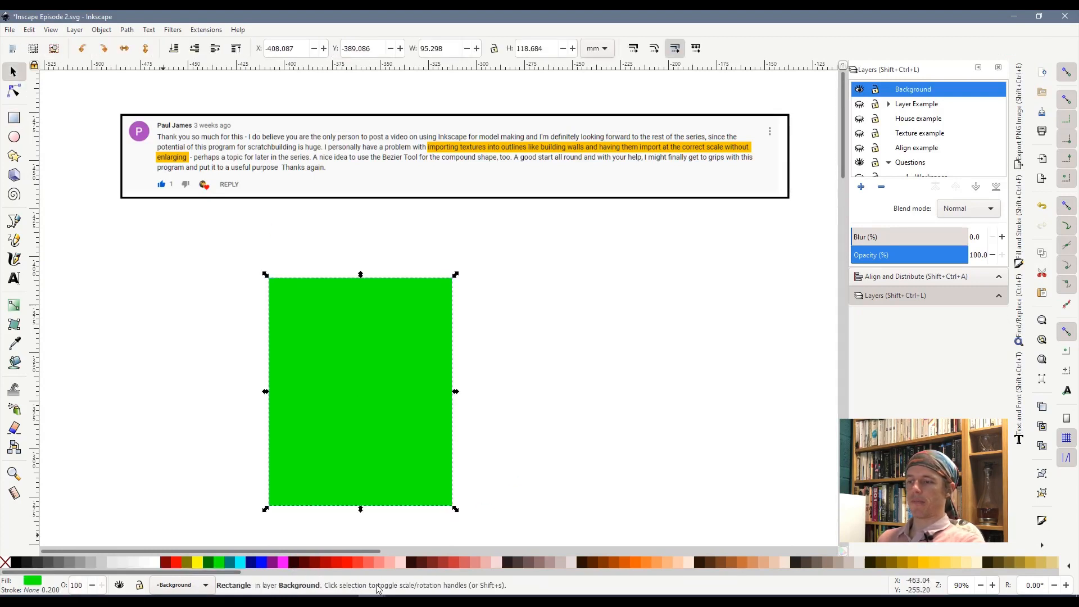
# Step: Fill the rectangle with dark red, move it about 30 mm right and 7 mm up, and deselect it
pyautogui.click(418, 562)
pyautogui.moveTo(398, 455); pyautogui.dragTo(455, 443)
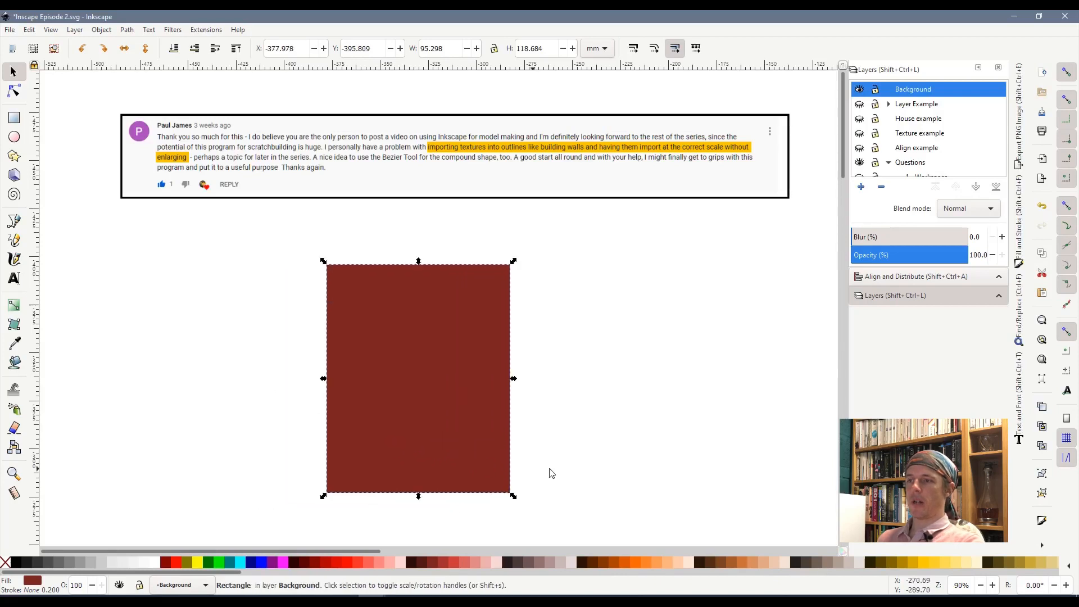
pyautogui.click(578, 472)
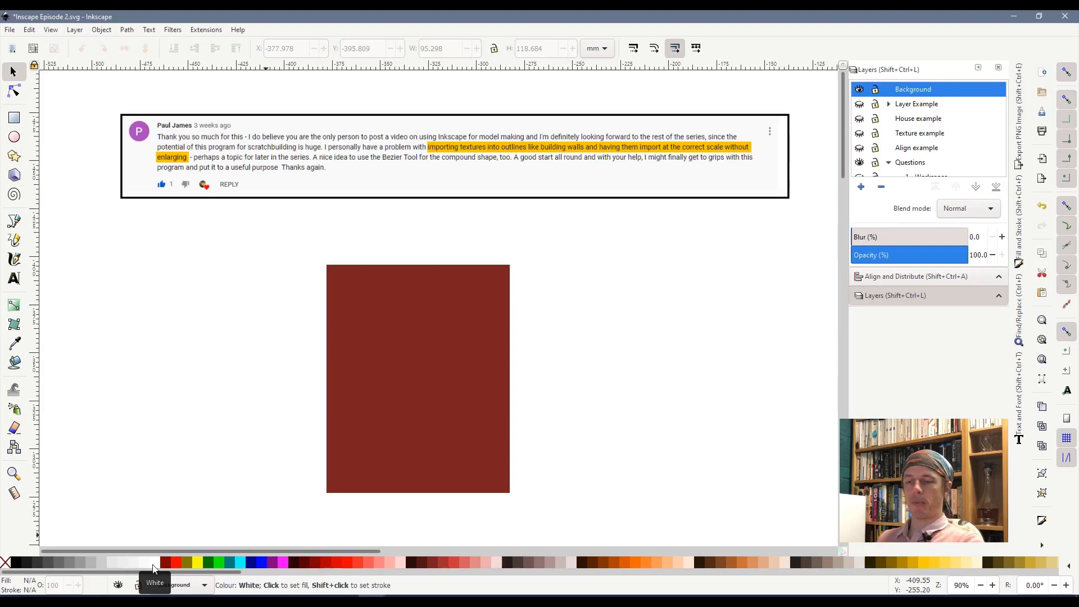
# Step: Give the rectangle a white fill and a black stroke, and bring up the Fill and Stroke options
pyautogui.click(349, 415)
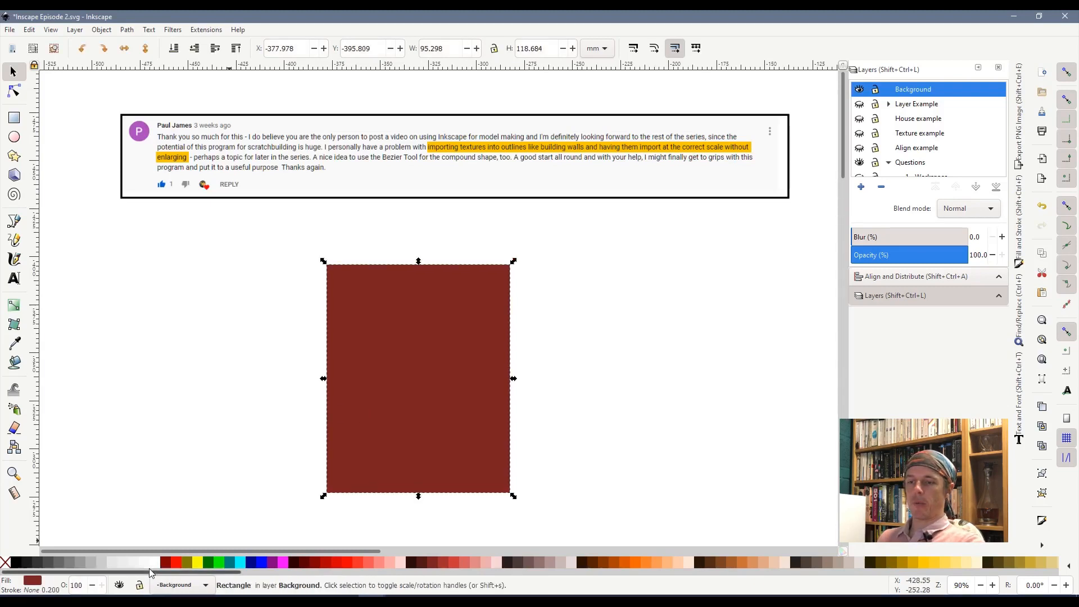
pyautogui.click(150, 562)
pyautogui.keyDown('shift'); pyautogui.click(18, 564); pyautogui.keyUp('shift')
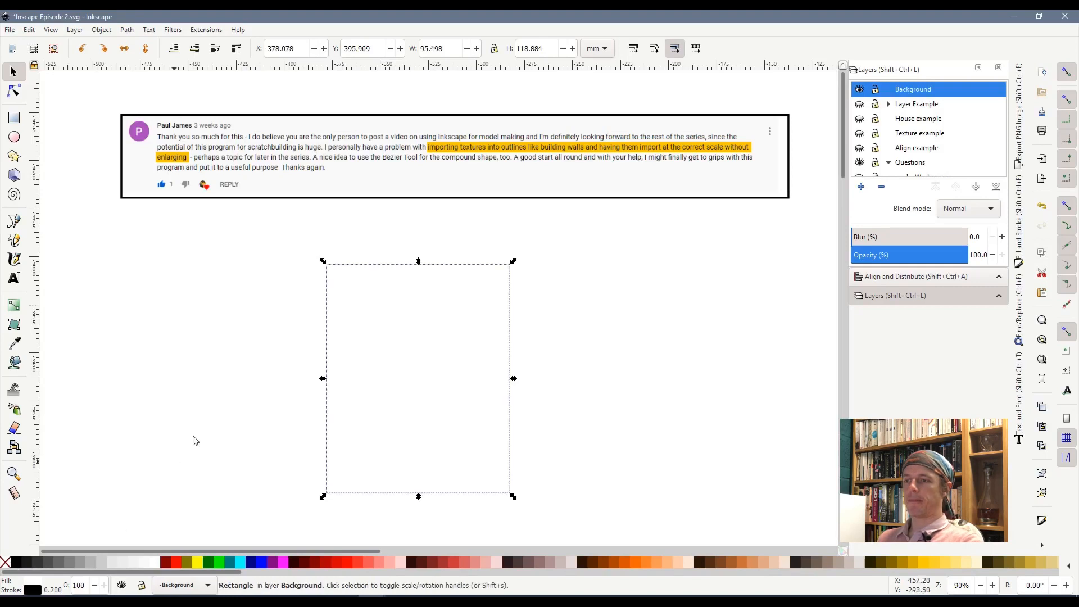
pyautogui.hotkey('ctrl', 'shift', 'f')
pyautogui.click(577, 450)
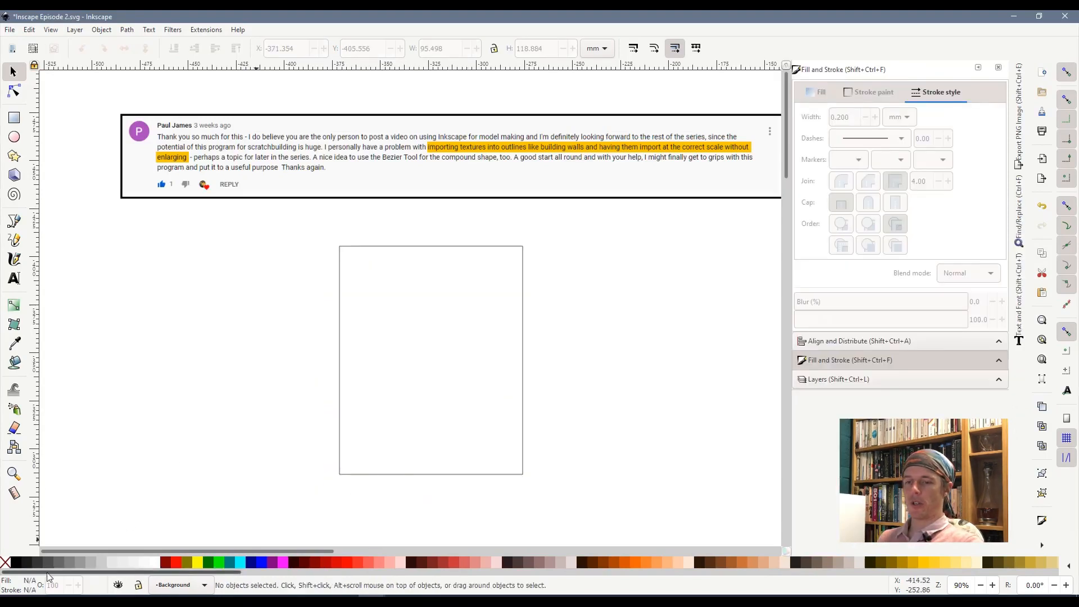
# Step: Draw two window rectangles side by side in the upper part of the outline, about 24 × 36 mm and 27 × 38 mm
pyautogui.click(14, 118)
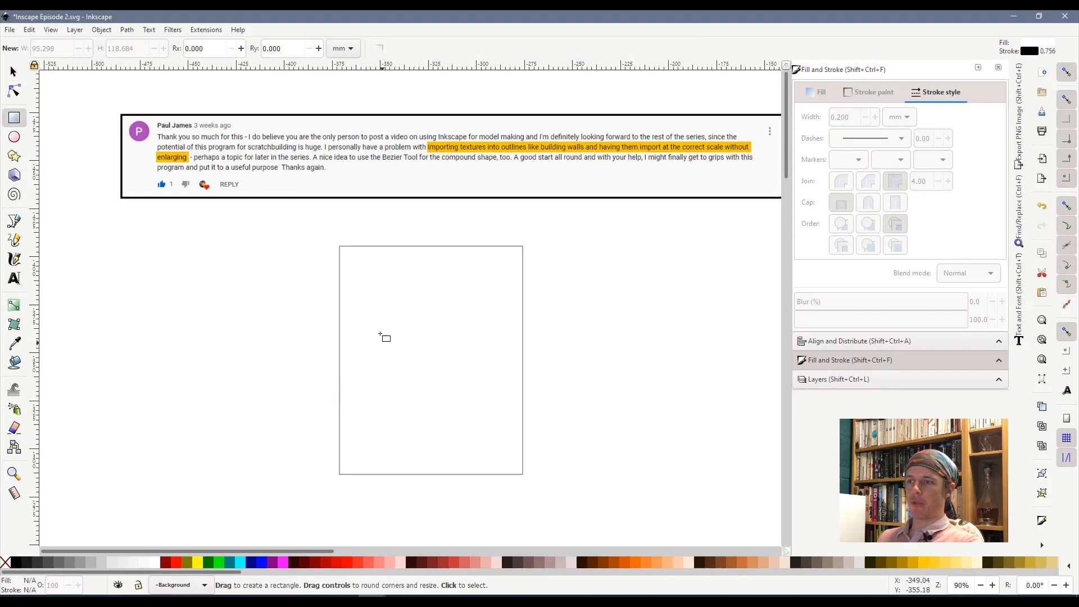
pyautogui.moveTo(361, 276); pyautogui.dragTo(407, 346)
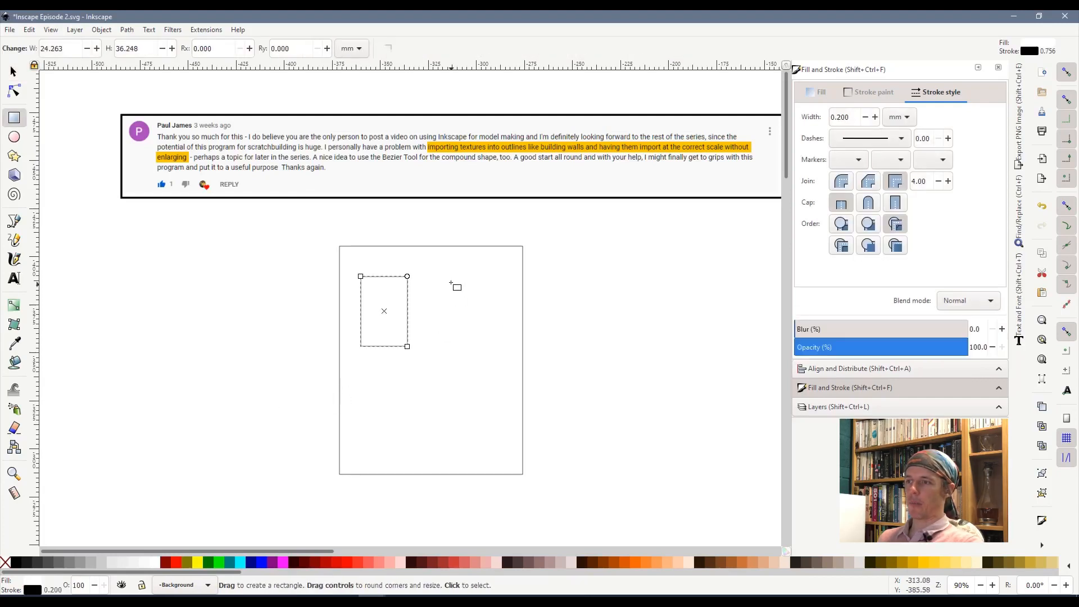
pyautogui.moveTo(451, 275); pyautogui.dragTo(503, 348)
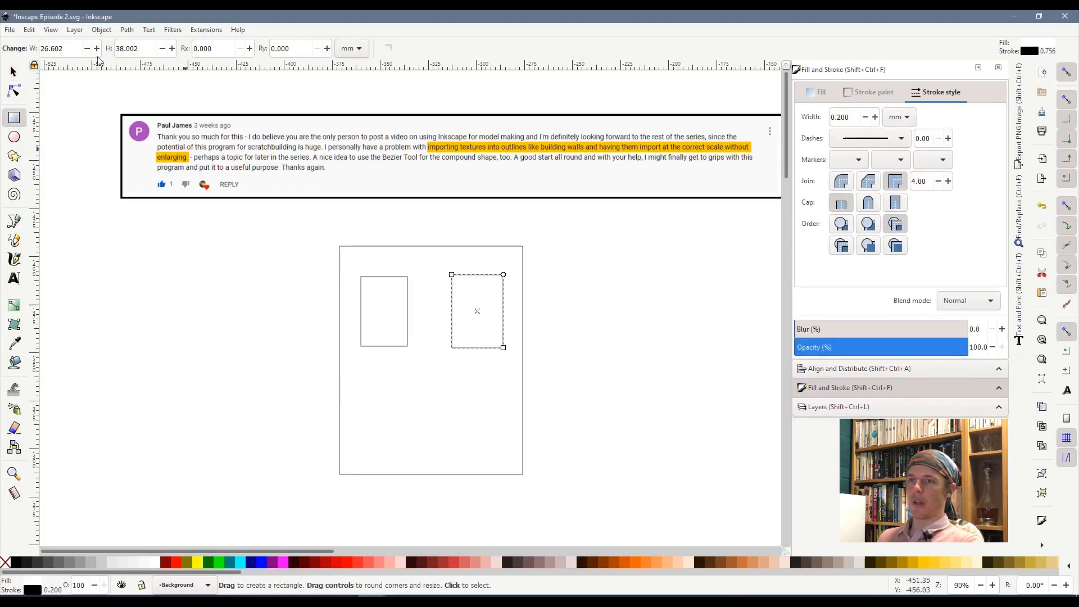
# Step: Delete the right-hand window rectangle from inside the outline
pyautogui.click(13, 72)
pyautogui.click(217, 278)
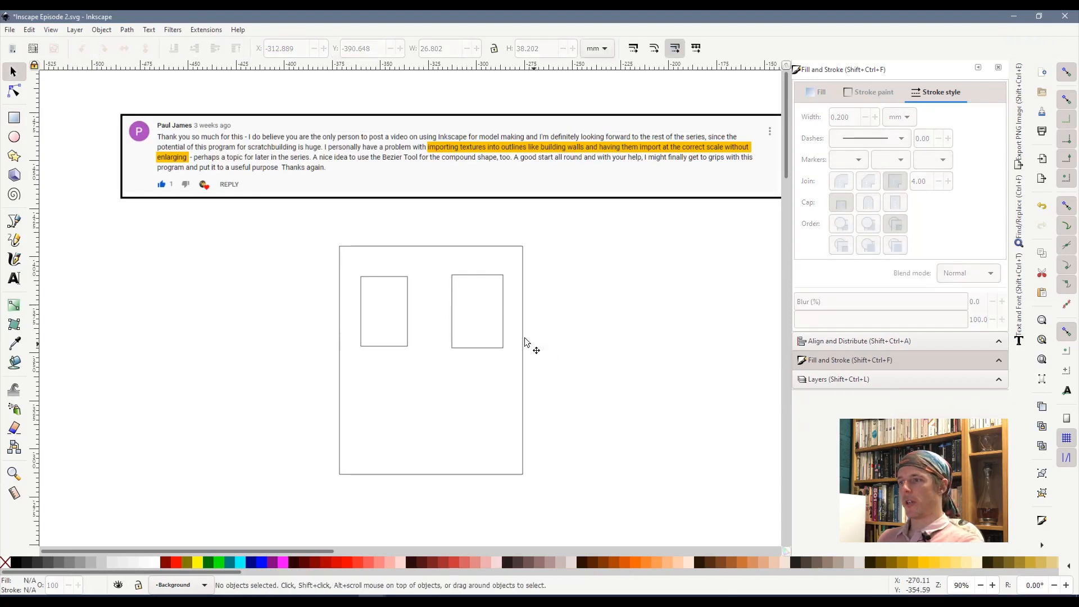
pyautogui.click(504, 331)
pyautogui.press('Delete')
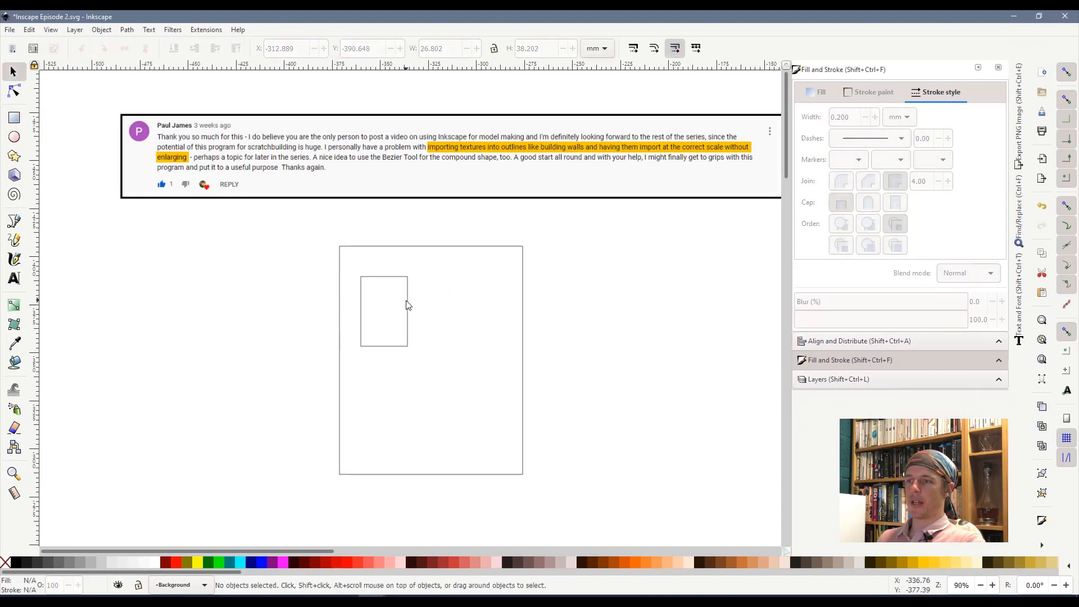
# Step: Duplicate the remaining window rectangle and move the copy about 47 mm horizontally to the right
pyautogui.click(408, 305)
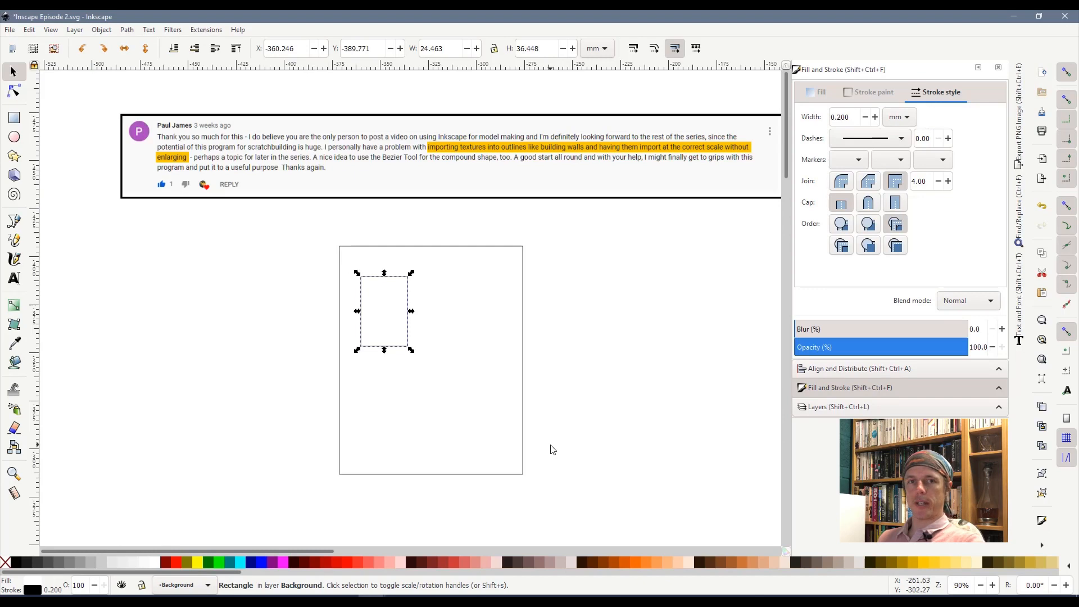
pyautogui.press('ctrl')
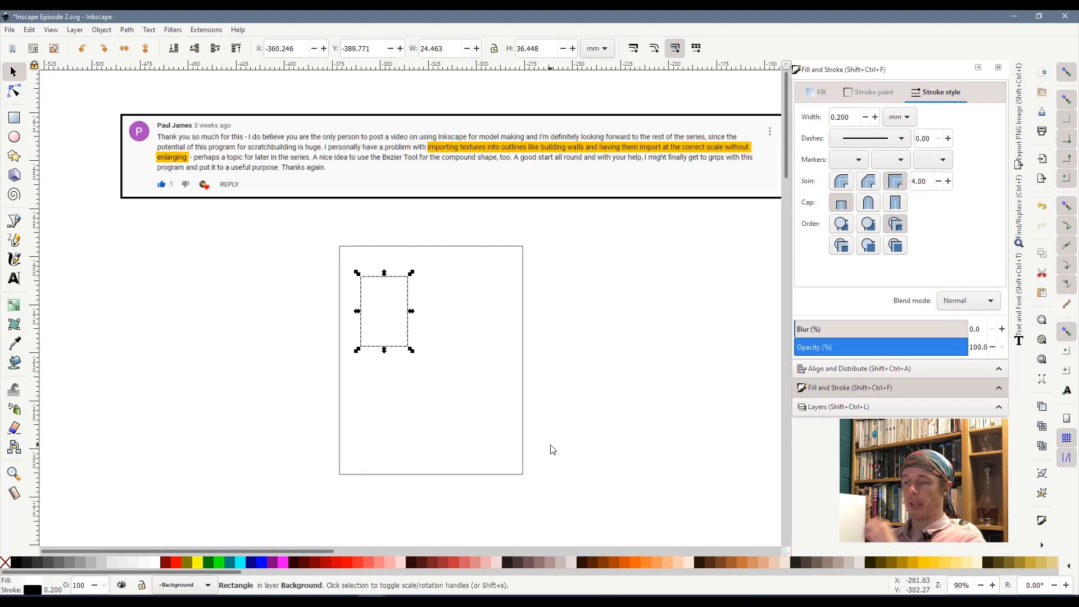
pyautogui.hotkey('ctrl', 'd')
pyautogui.moveTo(409, 326); pyautogui.dragTo(502, 326)
# Step: Duplicate the upper-left window rectangle, move the copy about 52 mm straight down and deselect it
pyautogui.click(409, 325)
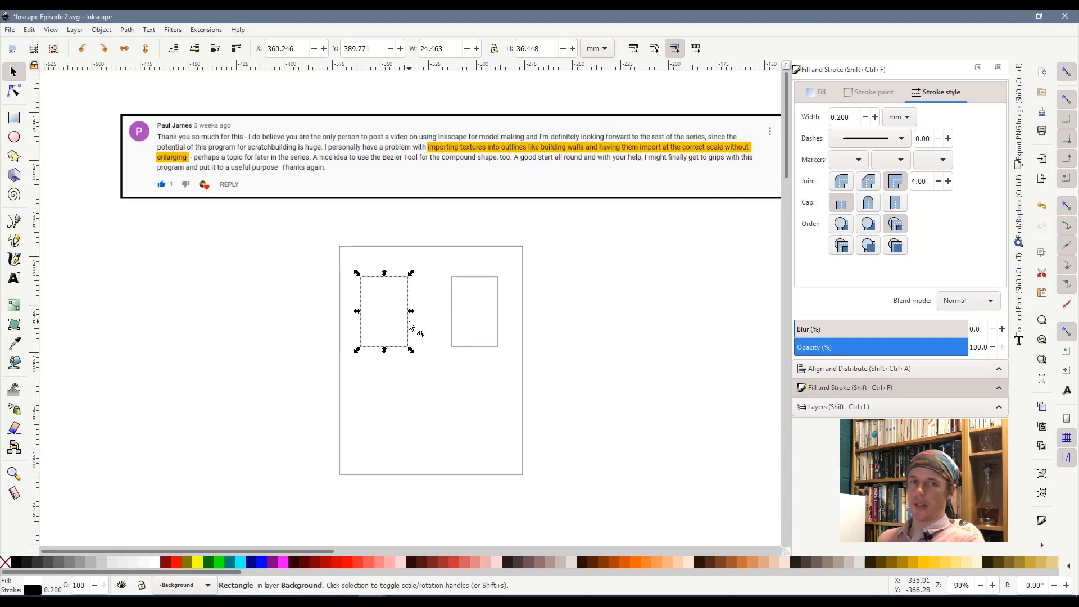
pyautogui.hotkey('ctrl', 'd')
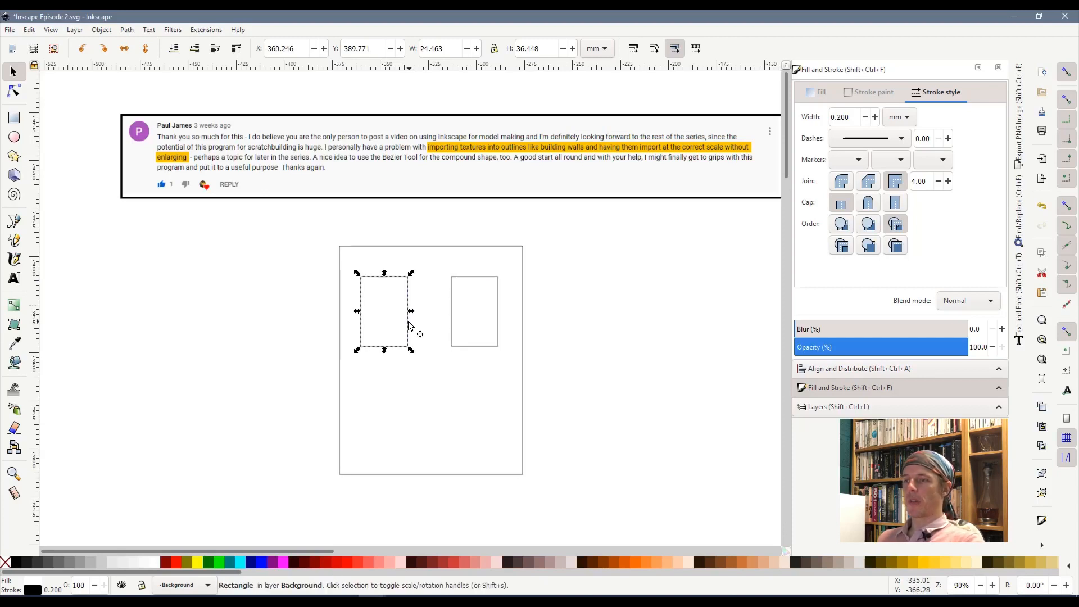
pyautogui.moveTo(409, 325)
pyautogui.mouseDown()
pyautogui.moveTo(417, 443)
pyautogui.moveTo(410, 428)
pyautogui.mouseUp()
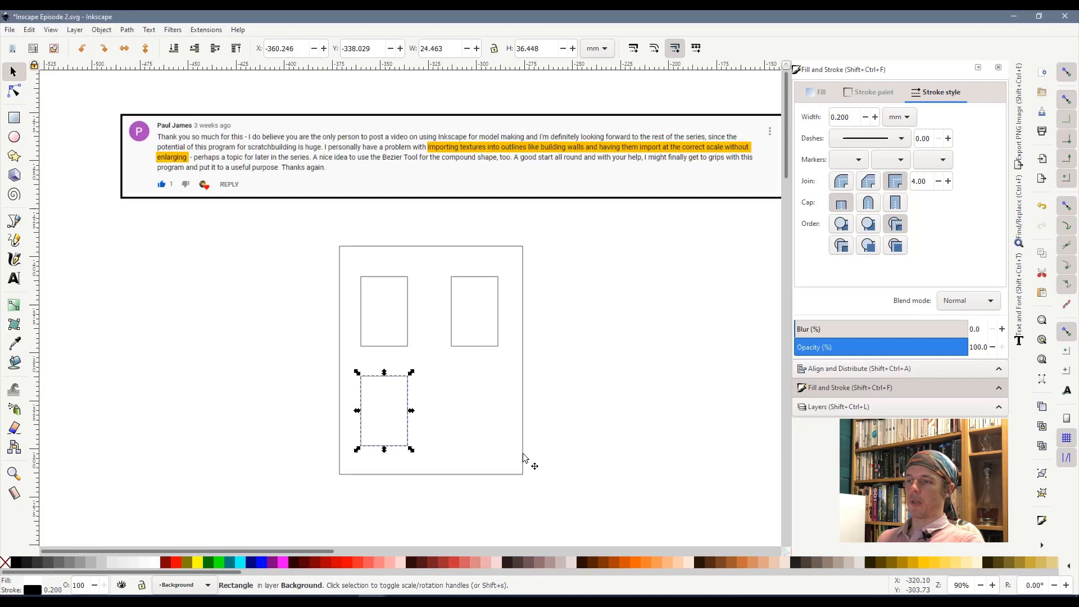
pyautogui.click(663, 460)
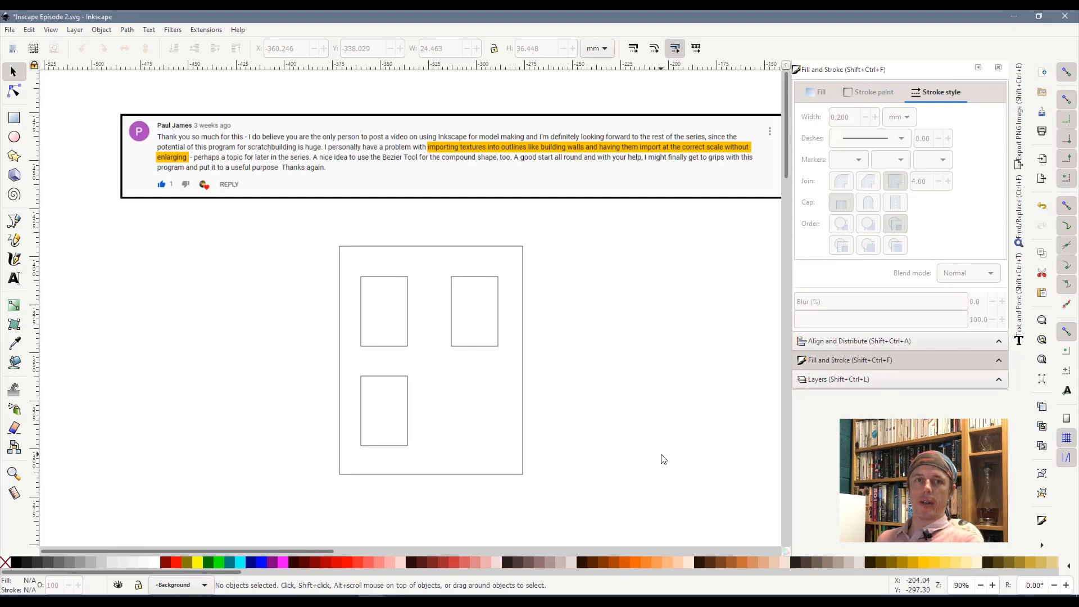
# Step: Fill the large outline rectangle with dark brown #552200 and deselect it
pyautogui.click(523, 386)
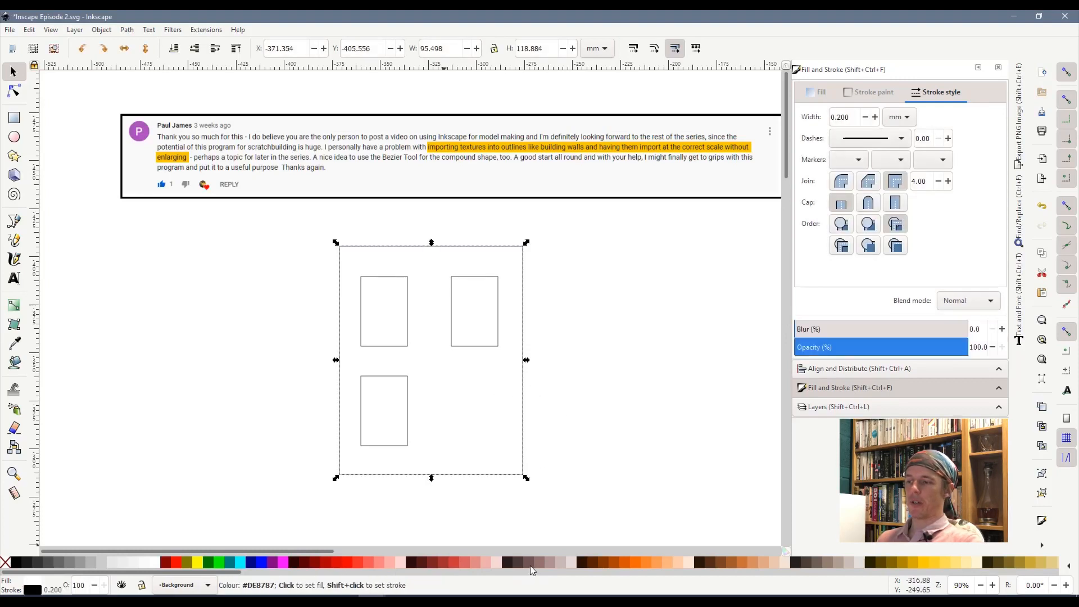
pyautogui.click(595, 565)
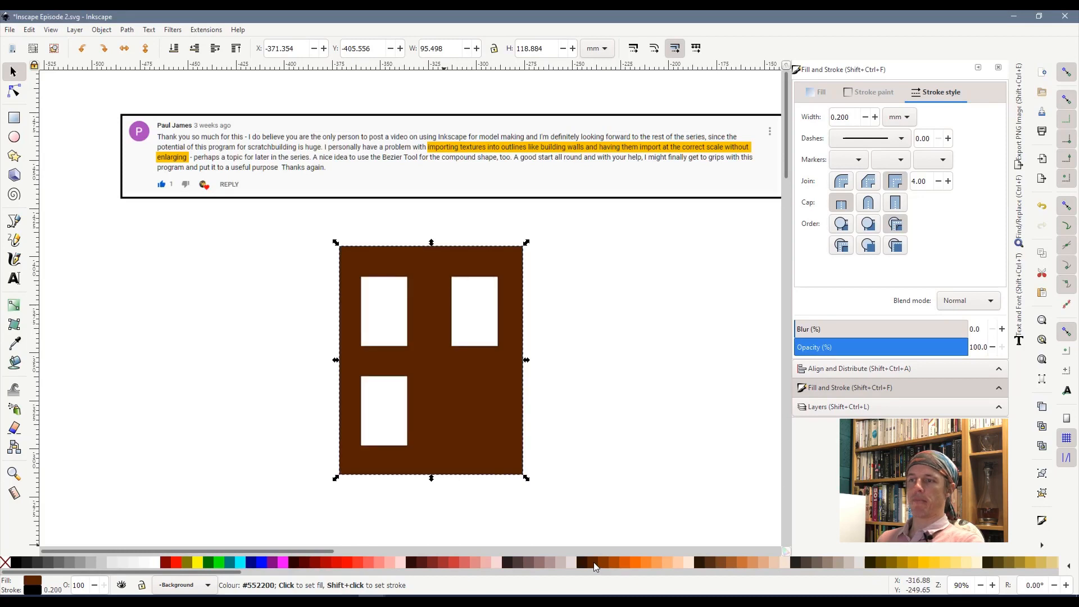
pyautogui.click(600, 462)
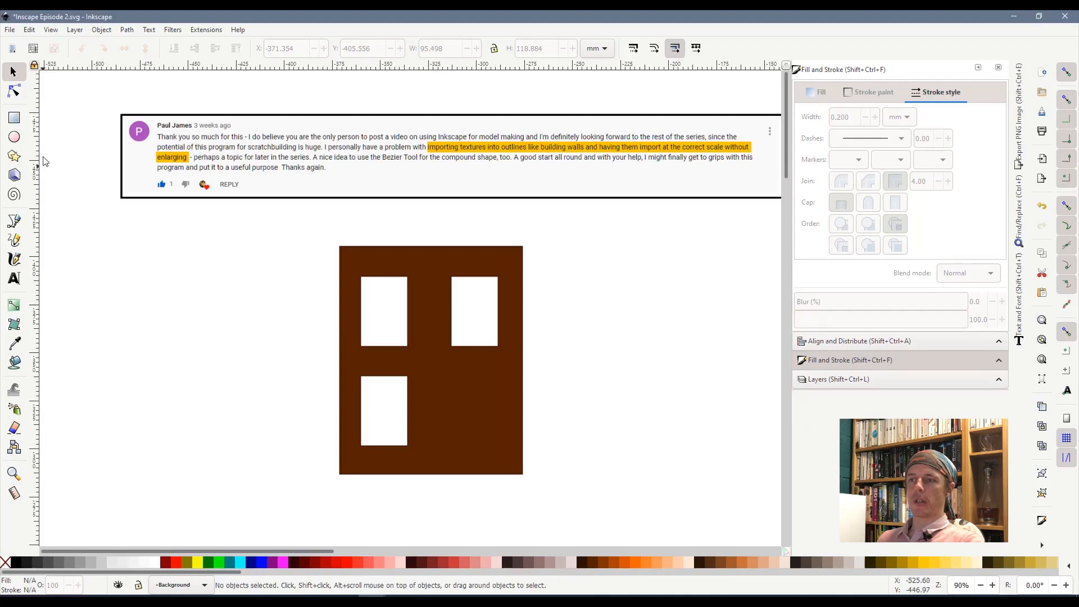
# Step: Draw a three-turn spiral about 83 × 75 mm left of the brown rectangle, move it down and to the right, and deselect it
pyautogui.click(465, 315)
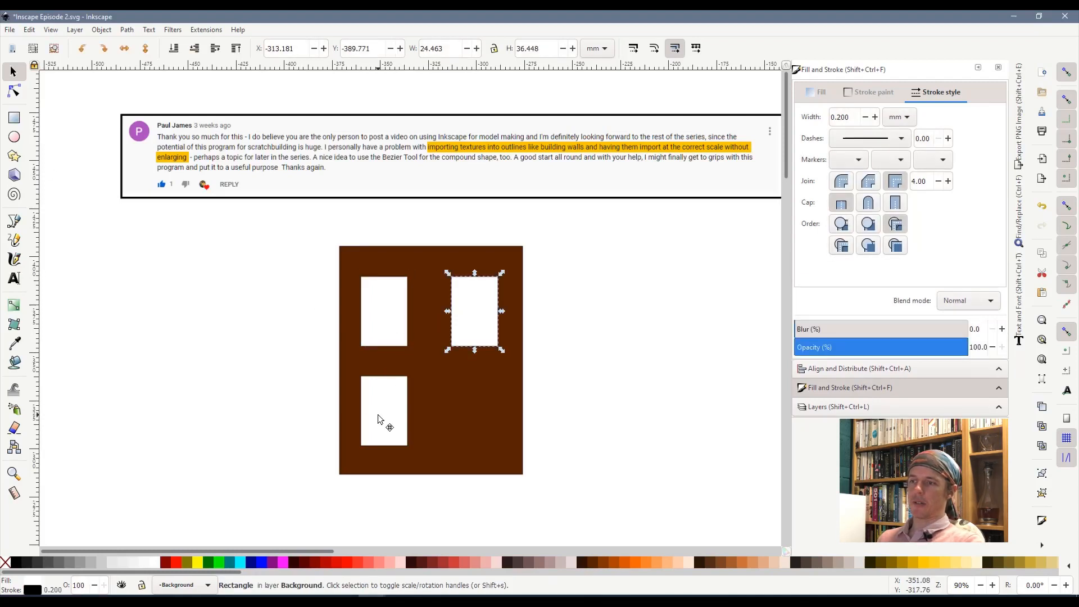
pyautogui.click(497, 456)
pyautogui.click(14, 117)
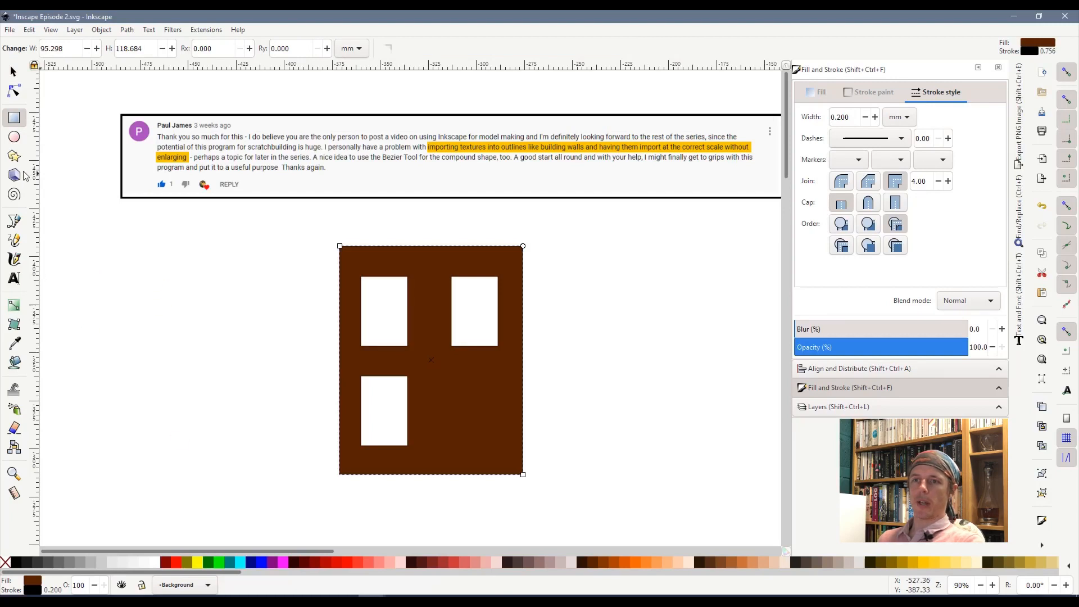
pyautogui.click(14, 194)
pyautogui.moveTo(169, 305); pyautogui.dragTo(235, 368)
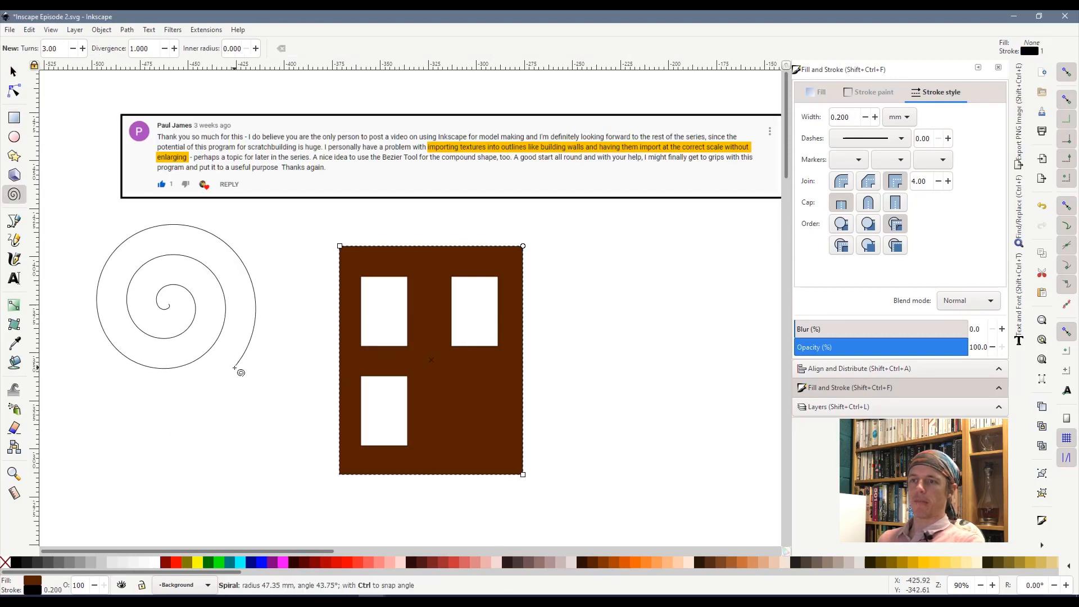
pyautogui.click(14, 72)
pyautogui.moveTo(198, 271); pyautogui.dragTo(249, 325)
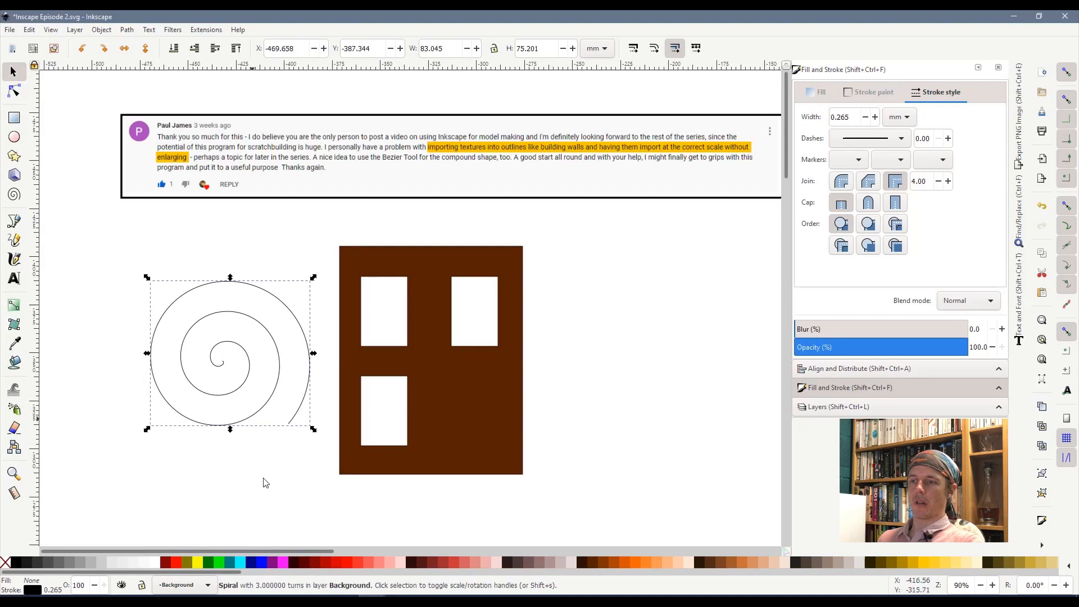
pyautogui.click(284, 478)
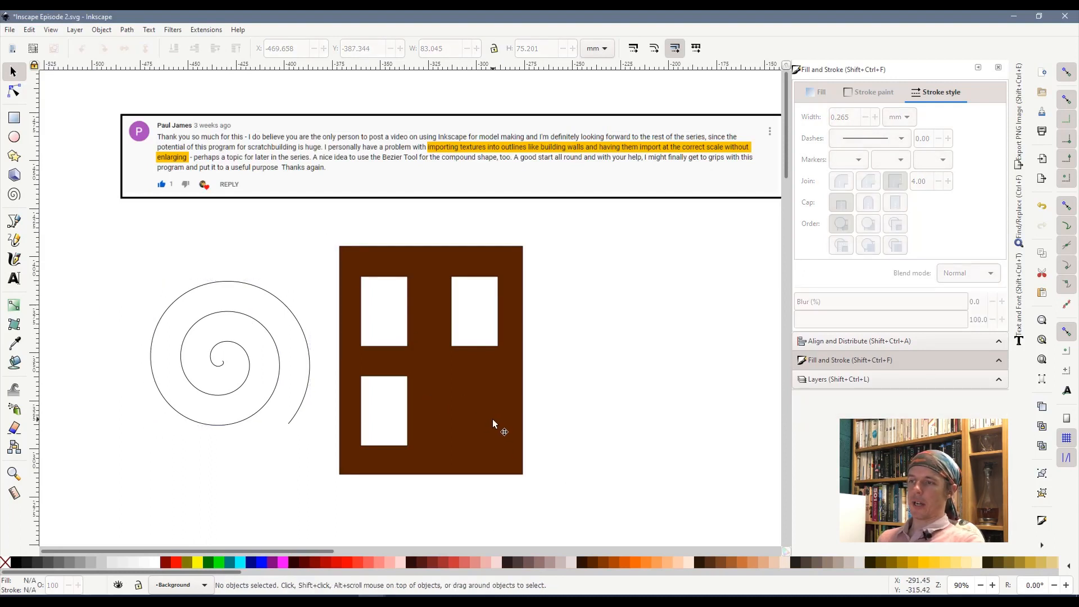
# Step: Move the brown rectangle alone over the spiral and return it to its place behind the windows
pyautogui.moveTo(487, 422); pyautogui.dragTo(265, 417)
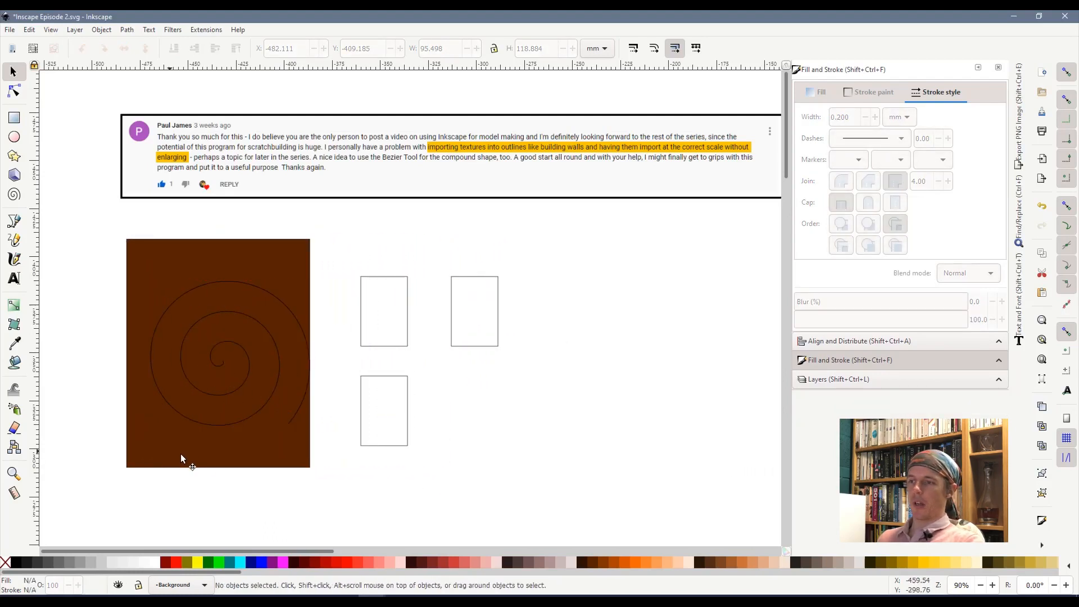
pyautogui.moveTo(183, 458); pyautogui.dragTo(403, 465)
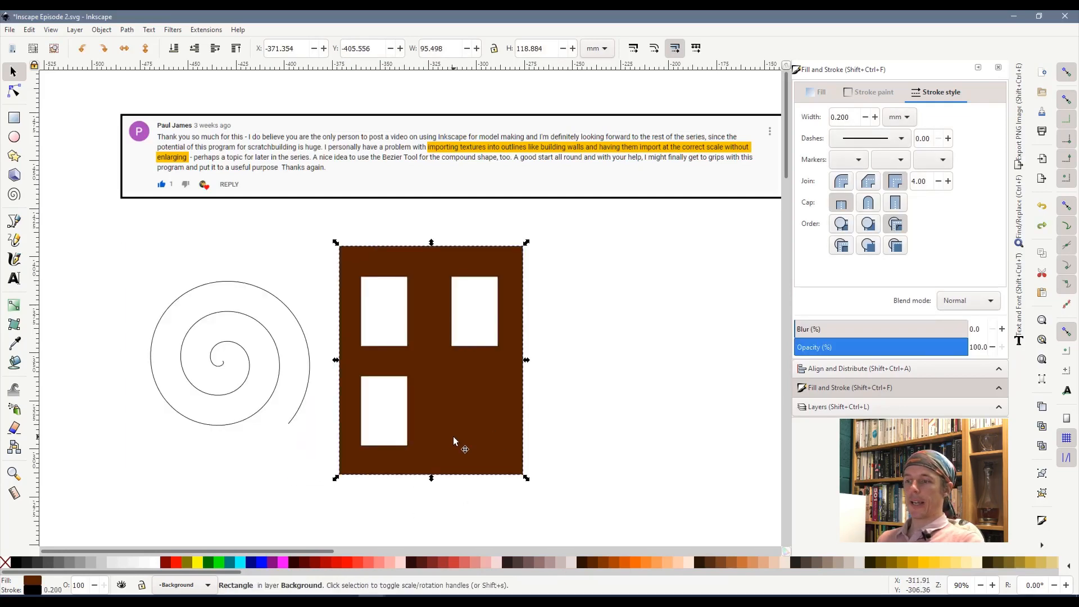
# Step: Select the brown rectangle with its three windows and move them together about 8 mm right and 3.5 mm up
pyautogui.keyDown('shift'); pyautogui.click(395, 411); pyautogui.keyUp('shift')
pyautogui.keyDown('shift'); pyautogui.click(391, 338); pyautogui.keyUp('shift')
pyautogui.keyDown('shift'); pyautogui.click(482, 329); pyautogui.keyUp('shift')
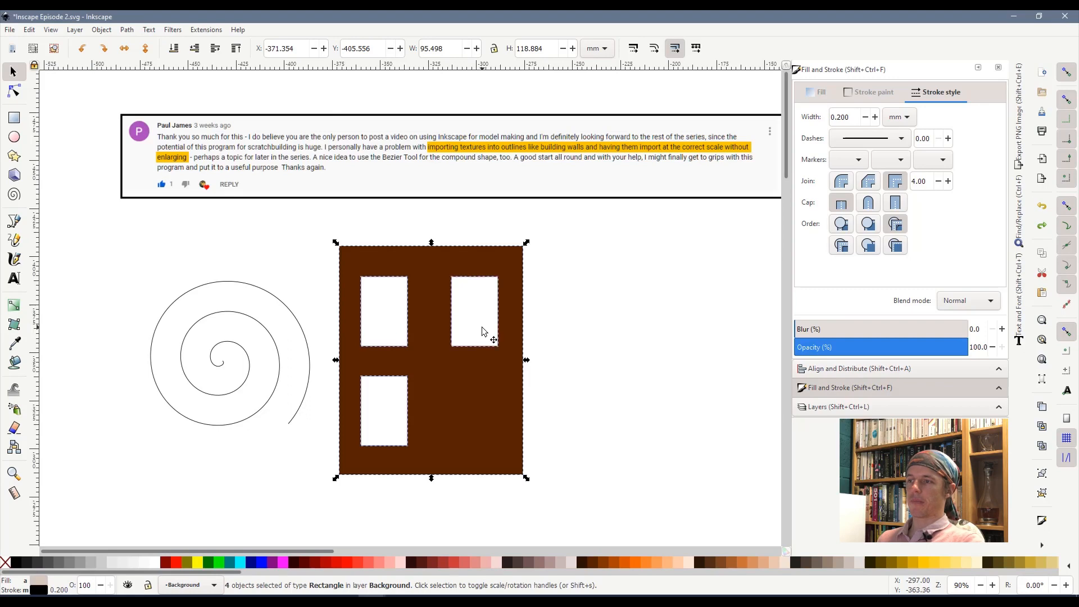
pyautogui.moveTo(482, 329); pyautogui.dragTo(501, 390)
# Step: Group the brown rectangle with its three windows and move the group about 3 mm right and 3 mm down
pyautogui.click(316, 362)
pyautogui.moveTo(328, 215); pyautogui.dragTo(584, 516)
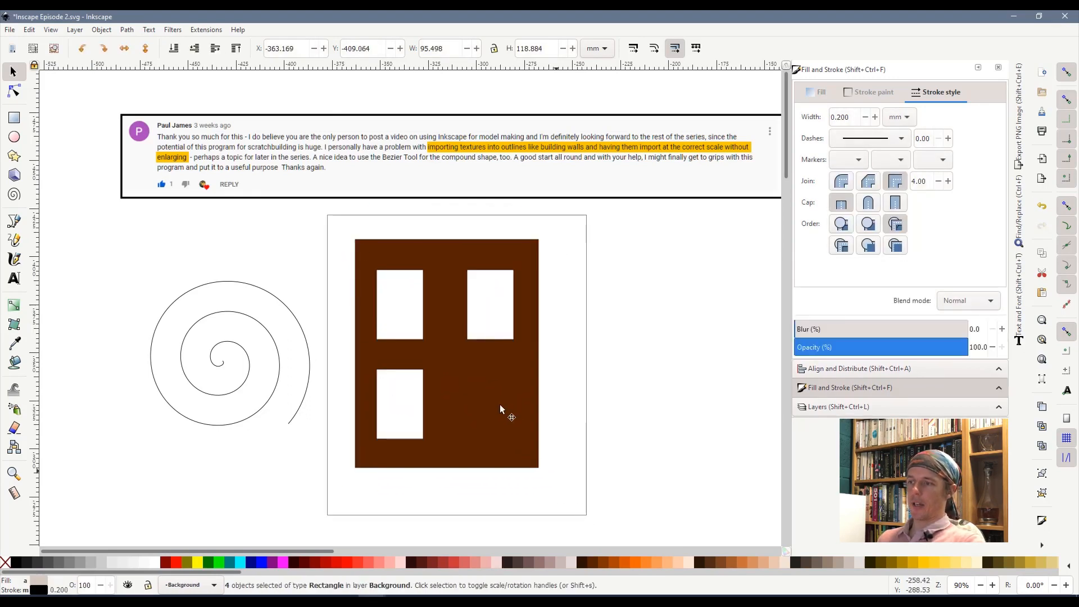
pyautogui.rightClick(497, 399)
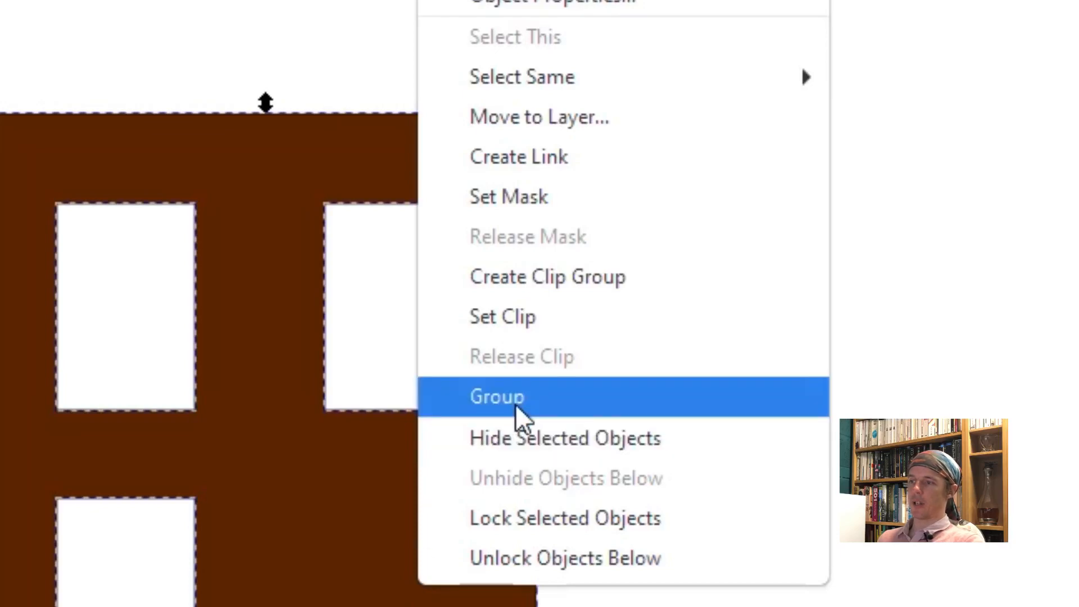
pyautogui.click(515, 404)
pyautogui.moveTo(502, 432); pyautogui.dragTo(534, 411)
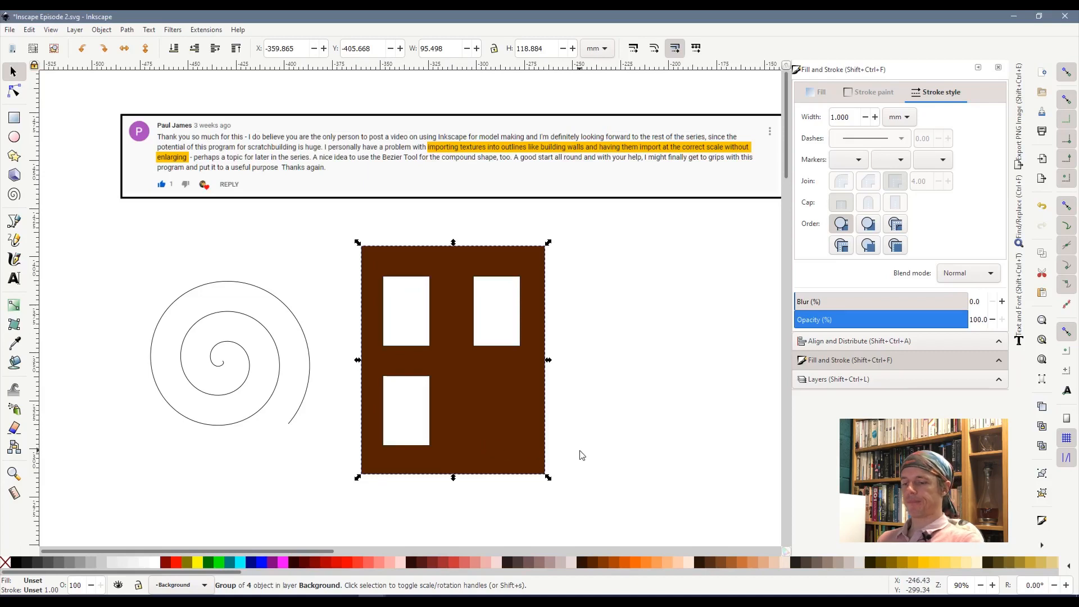
# Step: Undo the group's move and the grouping of the brown rectangle with its windows
pyautogui.hotkey('ctrl', 'z')
pyautogui.hotkey('ctrl', 'z')
pyautogui.hotkey('ctrl', 'z')
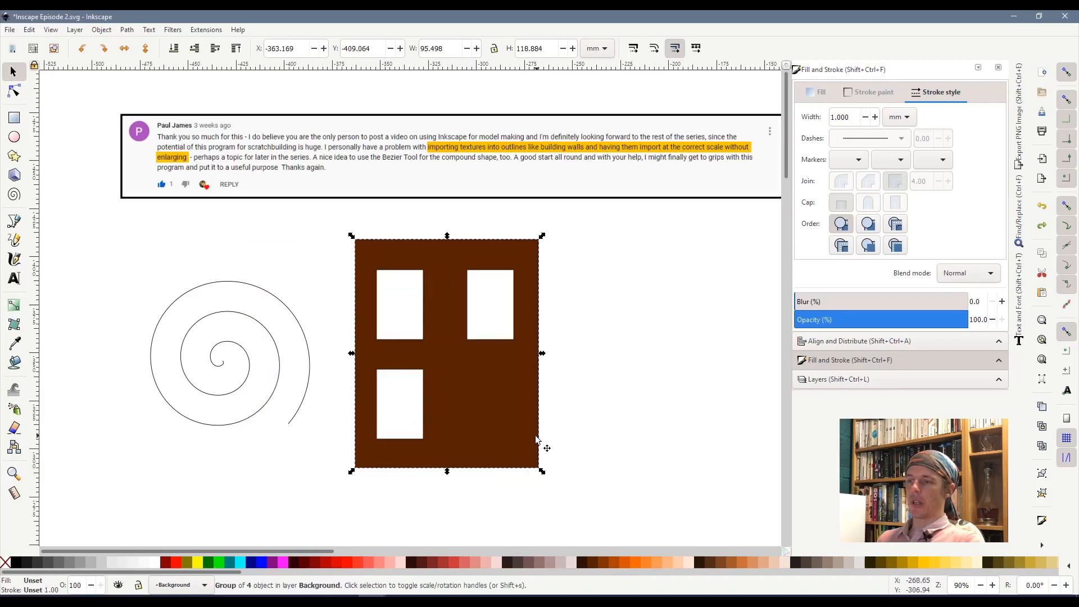
pyautogui.click(601, 440)
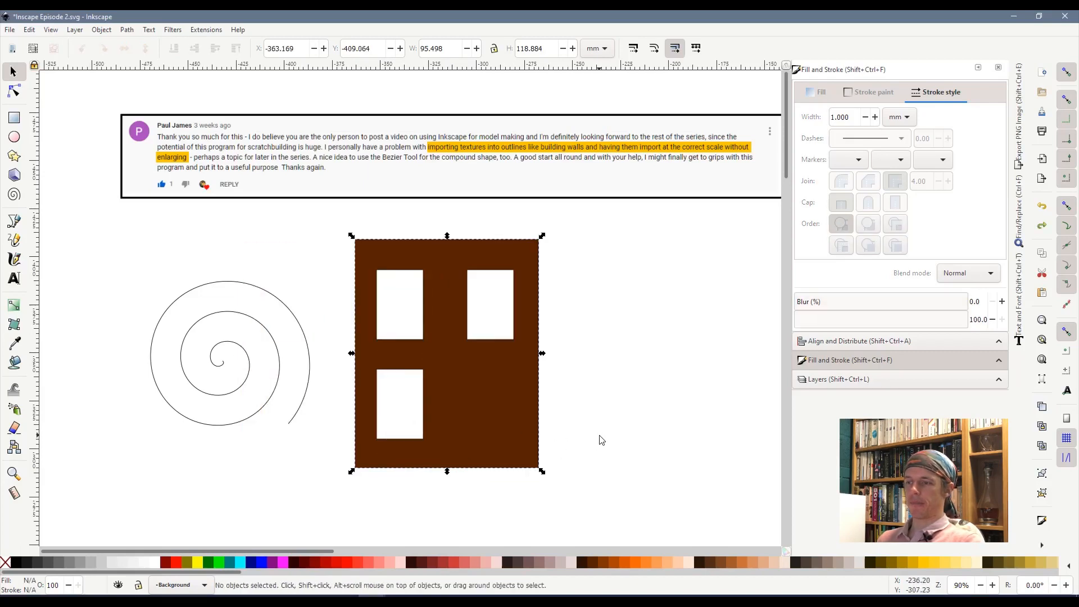
# Step: Move only the brown rectangle about 2.5 mm left and 0.5 mm up, and deselect it
pyautogui.click(496, 440)
pyautogui.moveTo(499, 413)
pyautogui.mouseDown()
pyautogui.moveTo(478, 405)
pyautogui.moveTo(498, 426)
pyautogui.mouseUp()
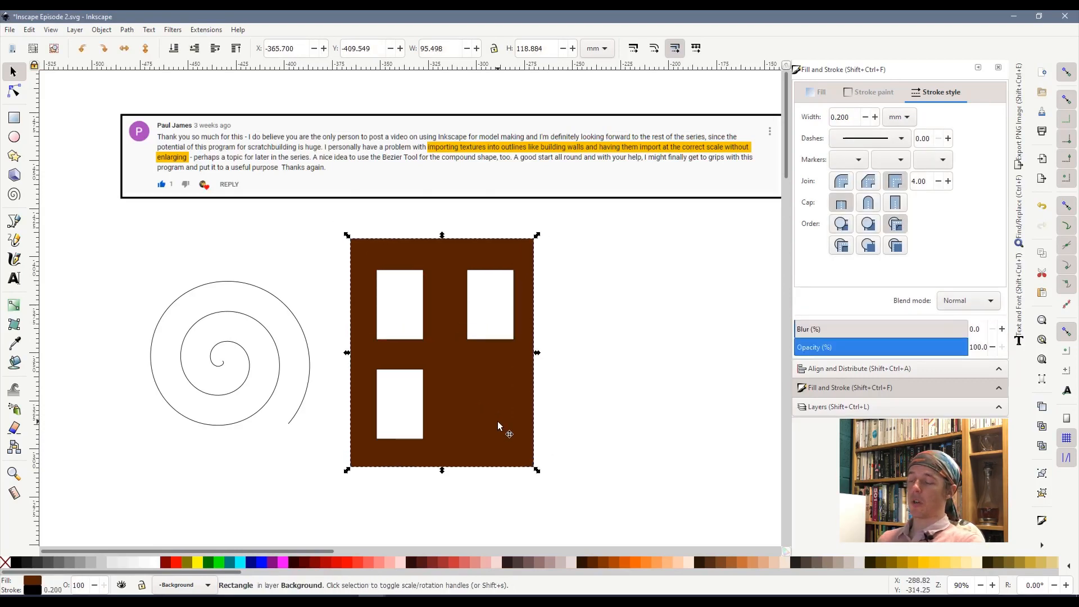
pyautogui.click(565, 417)
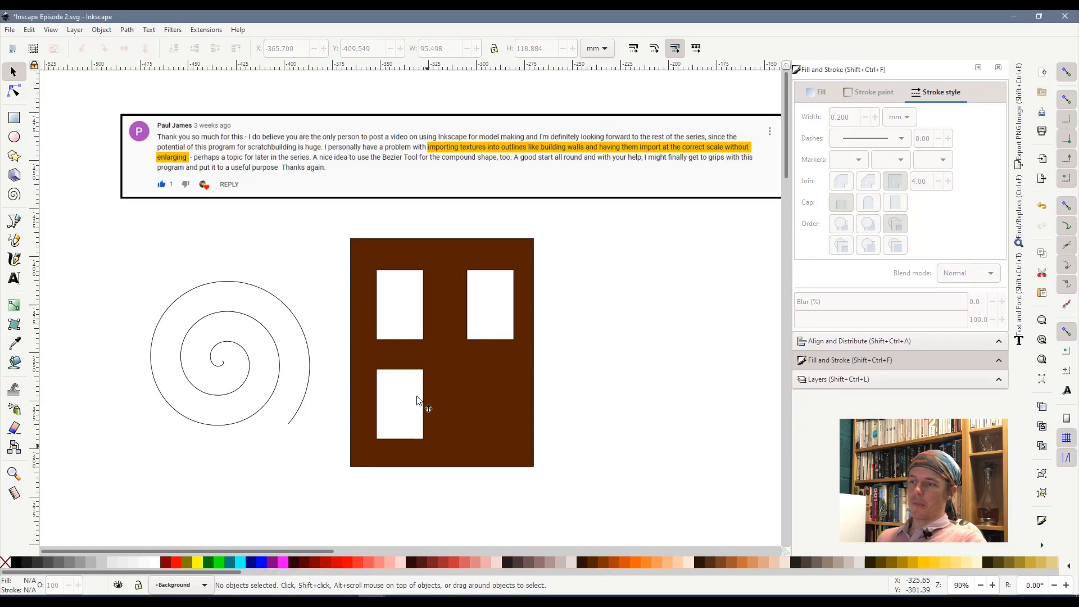
# Step: Select the three window rectangles together, fill them with cyan and deselect them
pyautogui.click(467, 320)
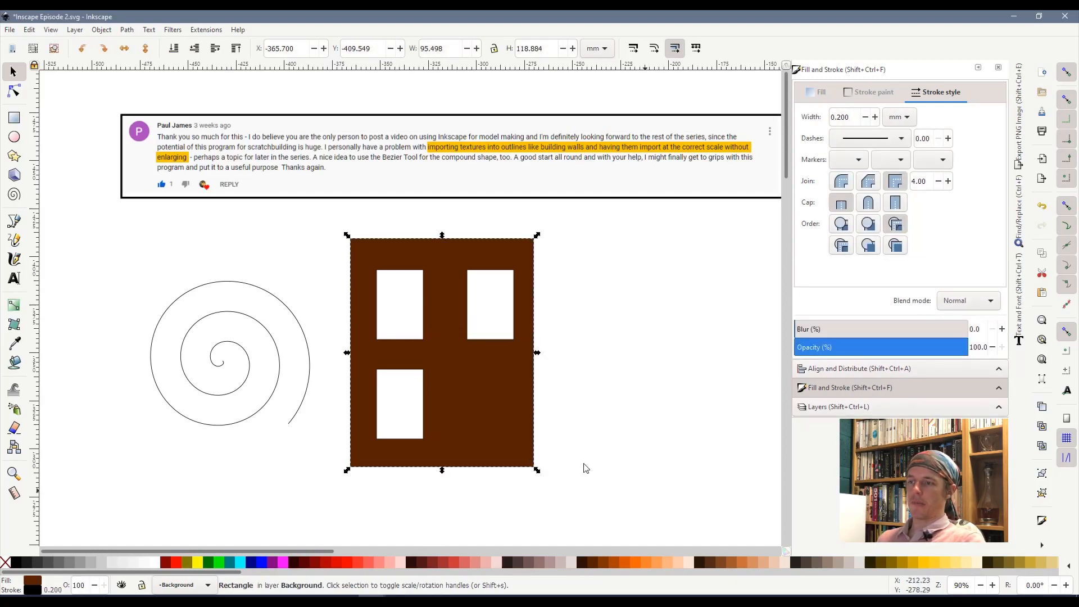
pyautogui.click(419, 417)
pyautogui.click(414, 310)
pyautogui.keyDown('shift'); pyautogui.click(506, 313); pyautogui.keyUp('shift')
pyautogui.keyDown('shift'); pyautogui.click(385, 428); pyautogui.keyUp('shift')
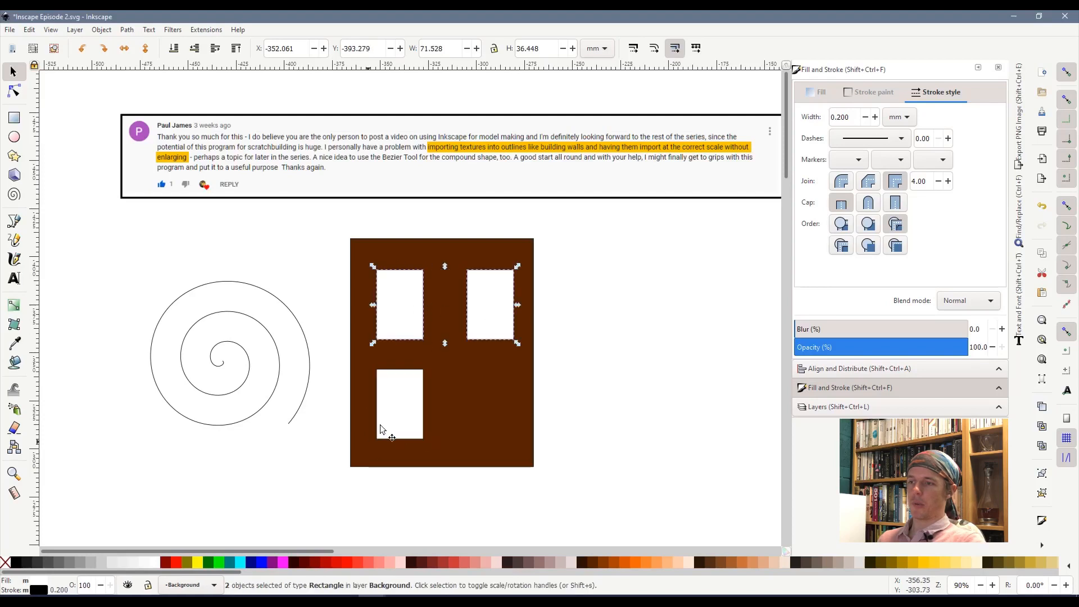
pyautogui.click(663, 520)
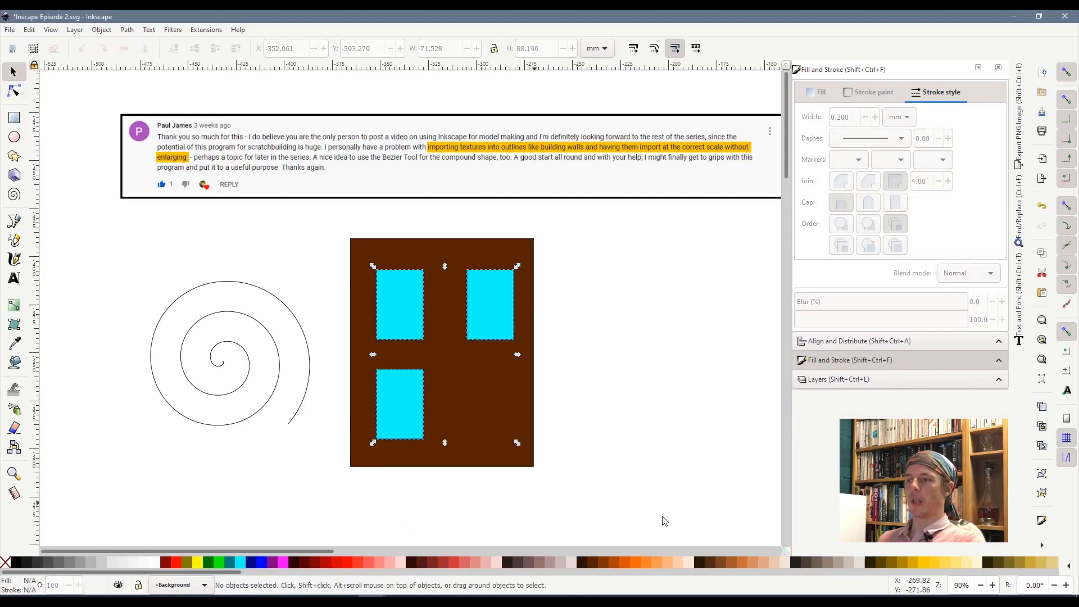
# Step: Cut the upper-left cyan window out of the brown rectangle with the Difference path operation
pyautogui.click(451, 256)
pyautogui.keyDown('shift'); pyautogui.click(412, 292); pyautogui.keyUp('shift')
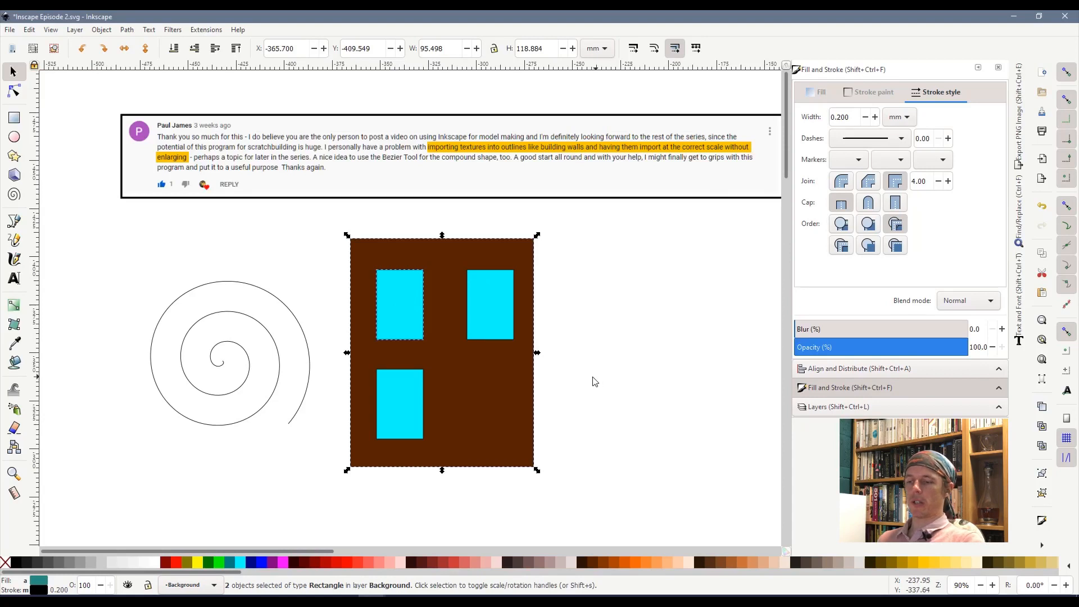
pyautogui.click(567, 359)
pyautogui.click(440, 251)
pyautogui.keyDown('shift'); pyautogui.click(400, 299); pyautogui.keyUp('shift')
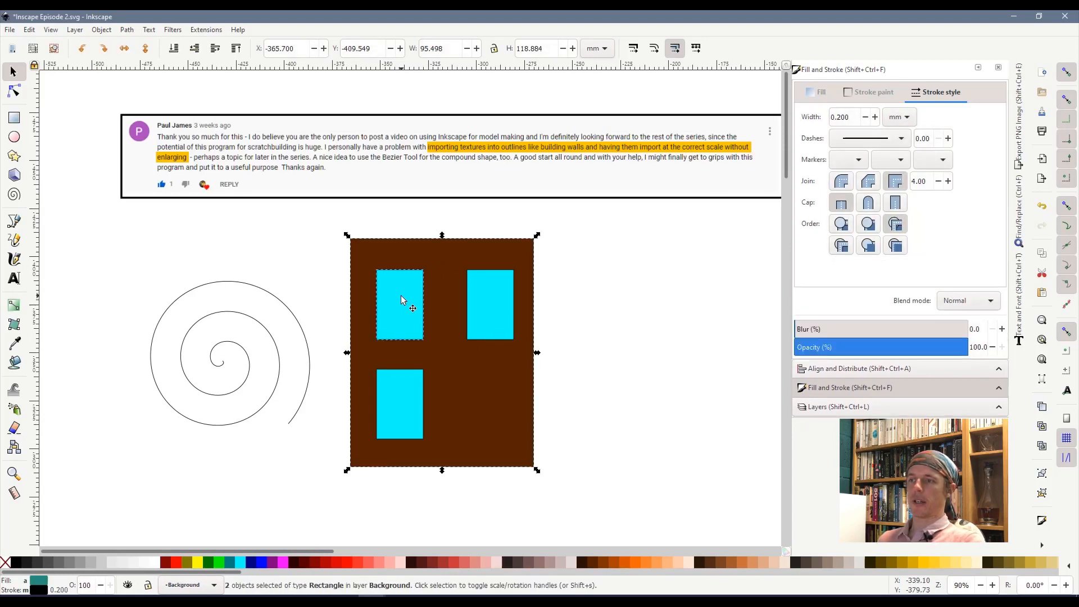
pyautogui.click(179, 68)
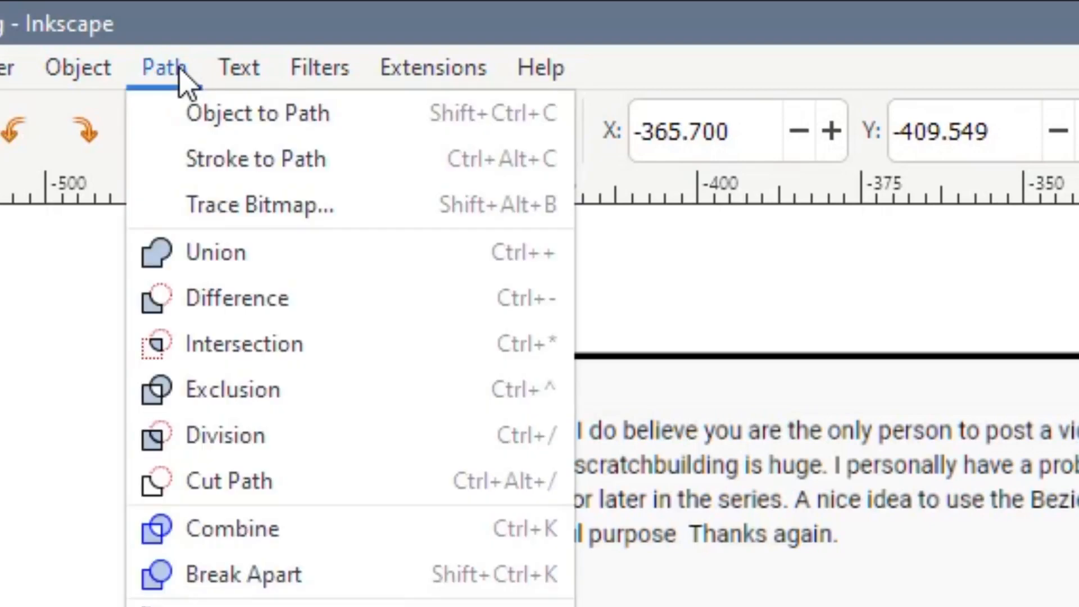
pyautogui.click(190, 308)
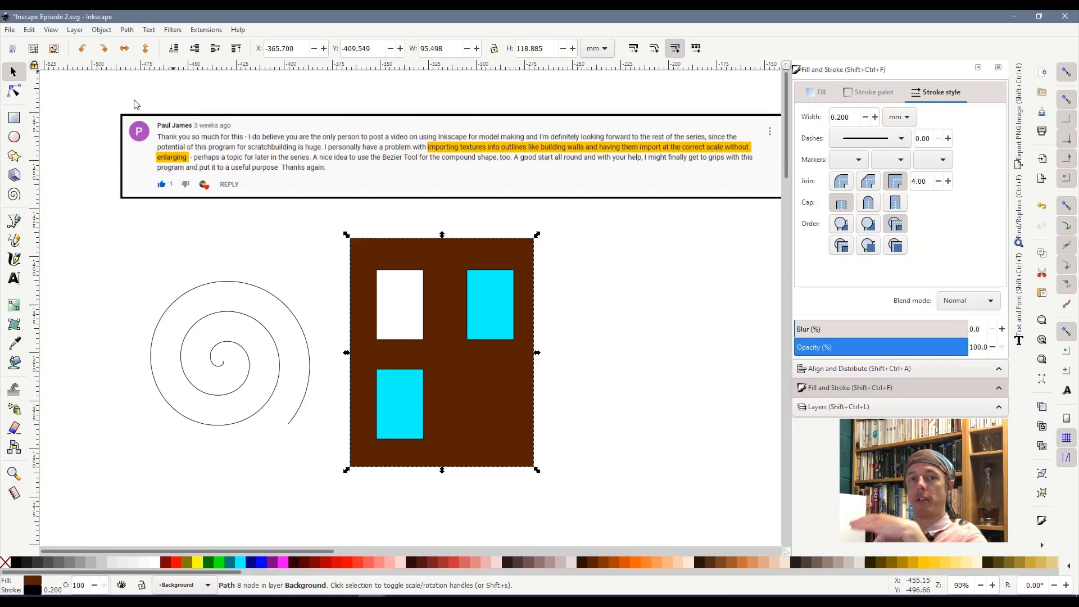
# Step: Cut the lower-left and the upper-right cyan windows out of the brown wall, one after the other, with Difference
pyautogui.click(481, 429)
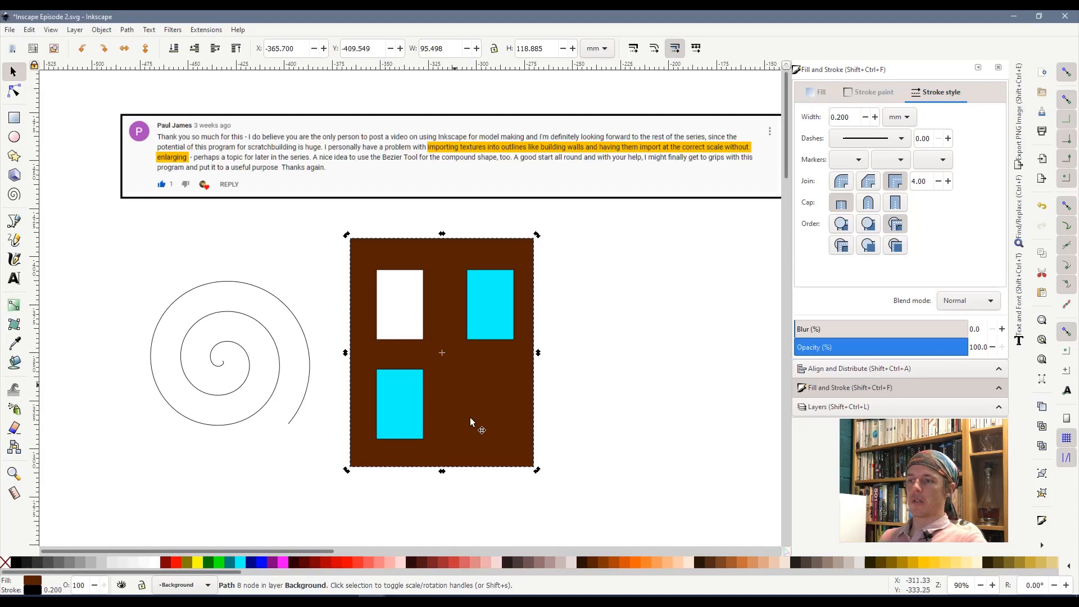
pyautogui.keyDown('shift'); pyautogui.click(410, 393); pyautogui.keyUp('shift')
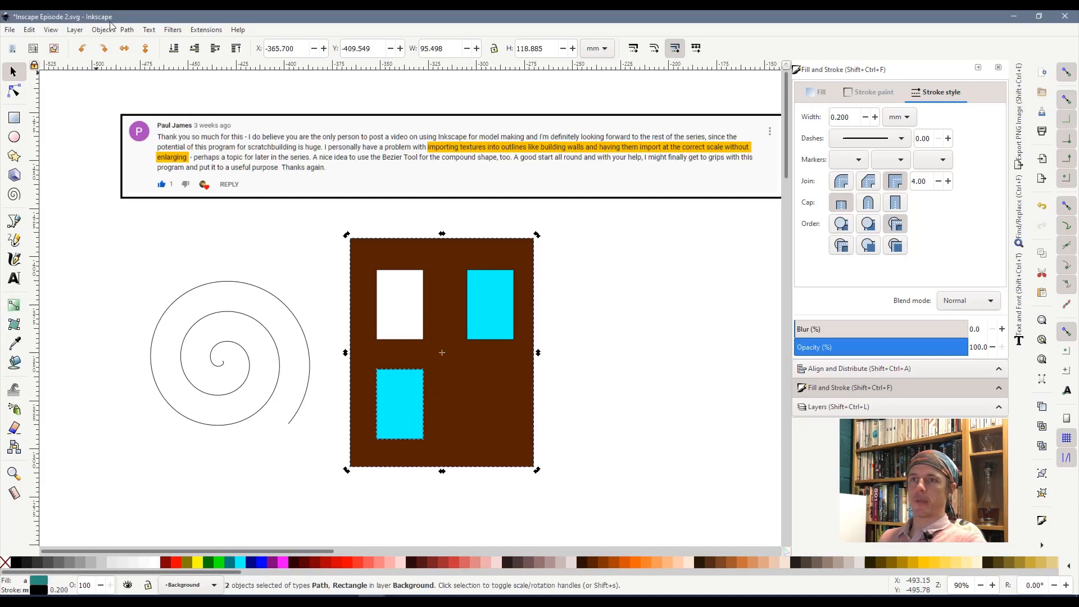
pyautogui.click(127, 30)
pyautogui.click(141, 99)
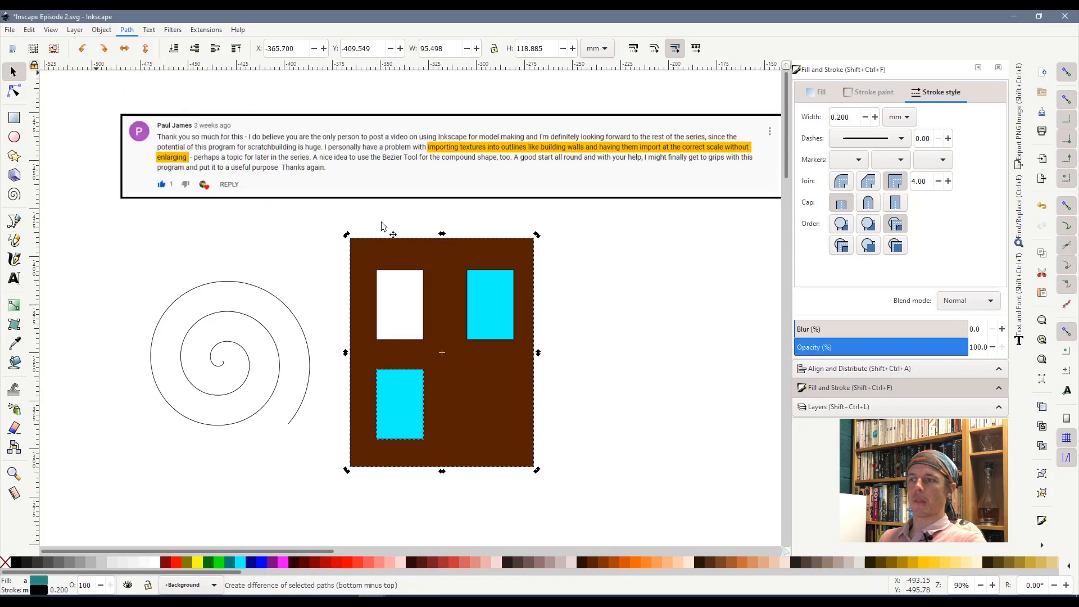
pyautogui.keyDown('shift'); pyautogui.click(486, 297); pyautogui.keyUp('shift')
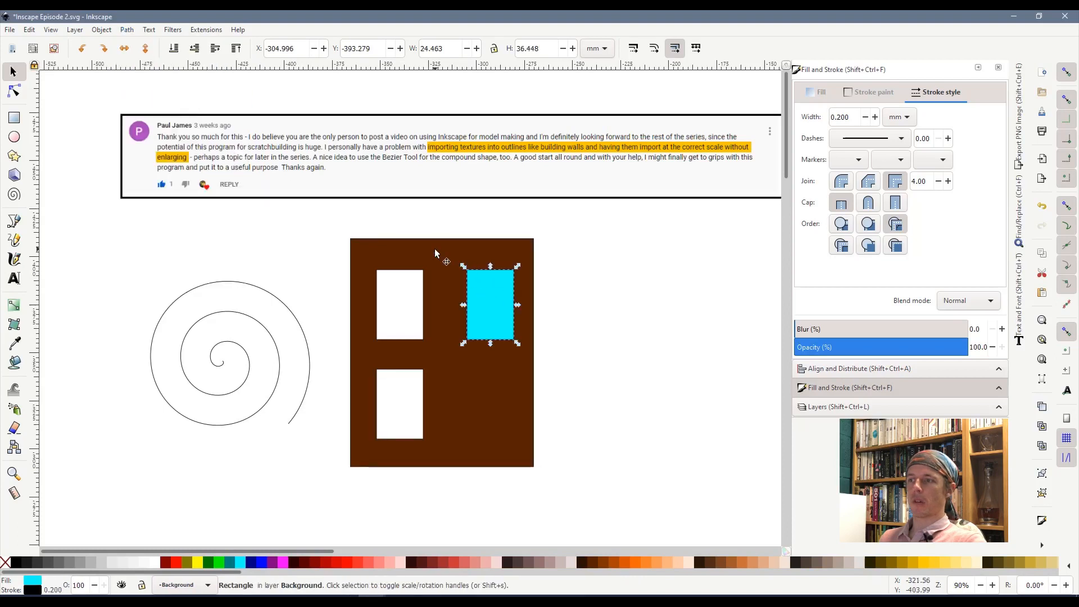
pyautogui.click(134, 33)
pyautogui.click(157, 99)
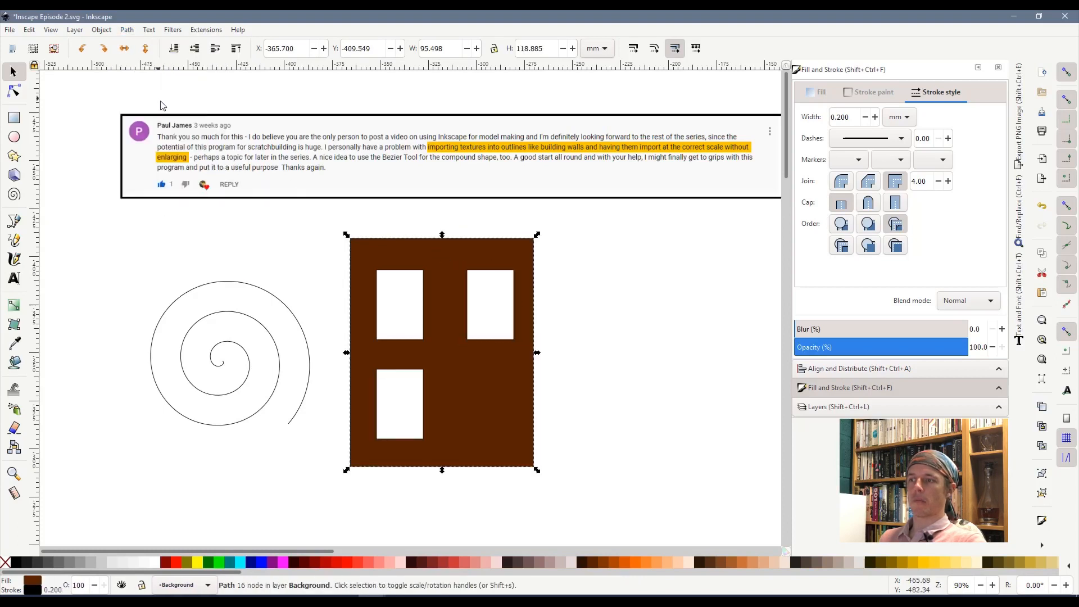
# Step: Move the brown wall with its cut-out windows around to a position about 6 mm further right, and deselect it
pyautogui.click(609, 343)
pyautogui.moveTo(509, 395); pyautogui.dragTo(440, 417)
pyautogui.click(235, 52)
pyautogui.moveTo(513, 433)
pyautogui.mouseDown()
pyautogui.moveTo(544, 406)
pyautogui.moveTo(512, 445)
pyautogui.mouseUp()
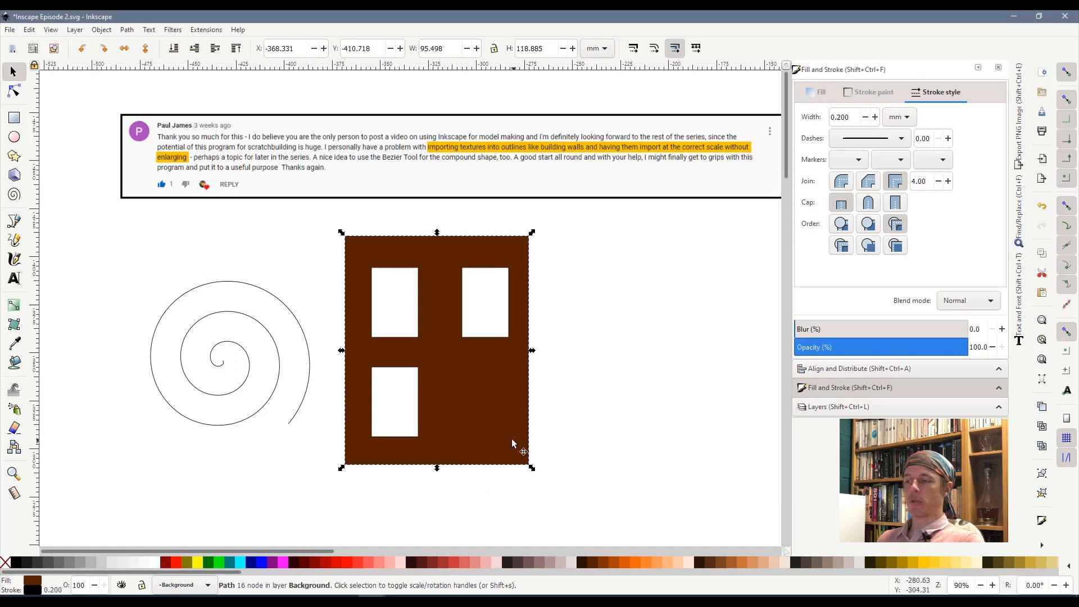
pyautogui.moveTo(514, 441); pyautogui.dragTo(530, 442)
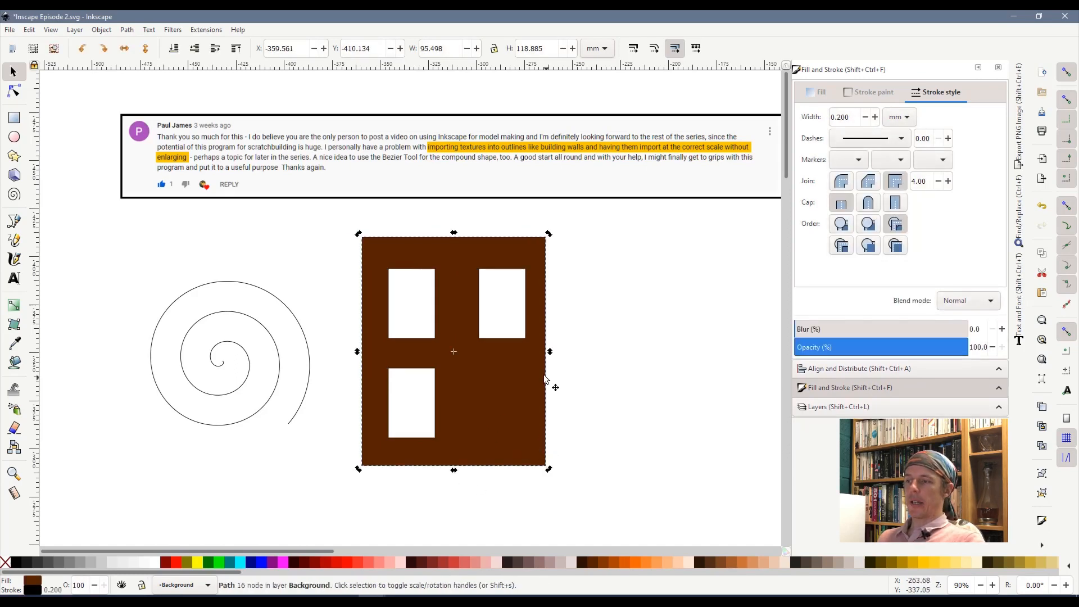
pyautogui.click(608, 379)
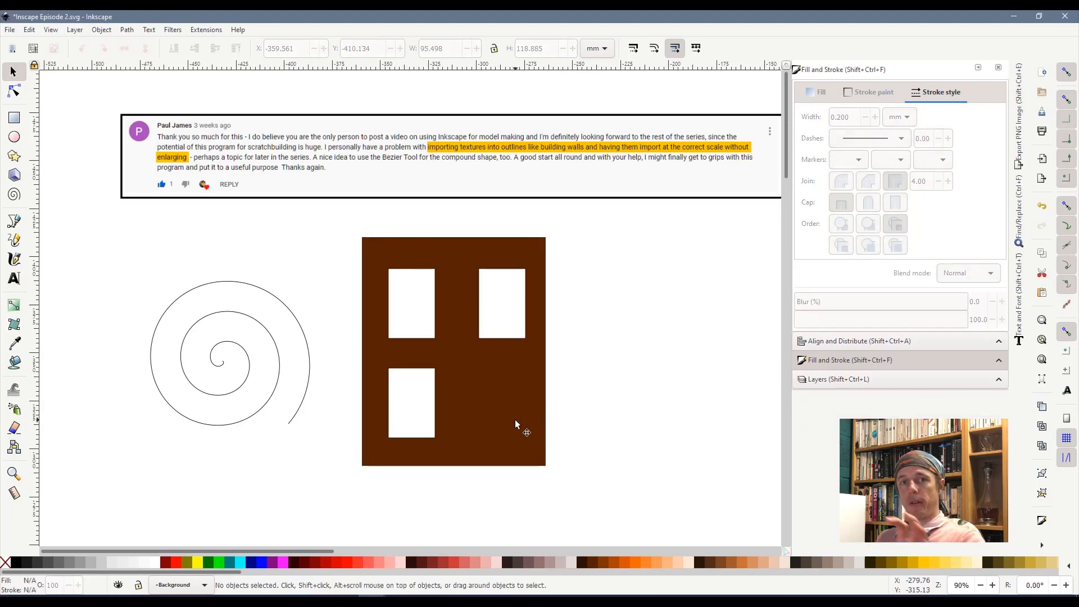
# Step: Draw a cyan rectangle about 103 × 58 mm adjoining the wall's lower right side, flush with its bottom edge, and deselect it
pyautogui.click(15, 118)
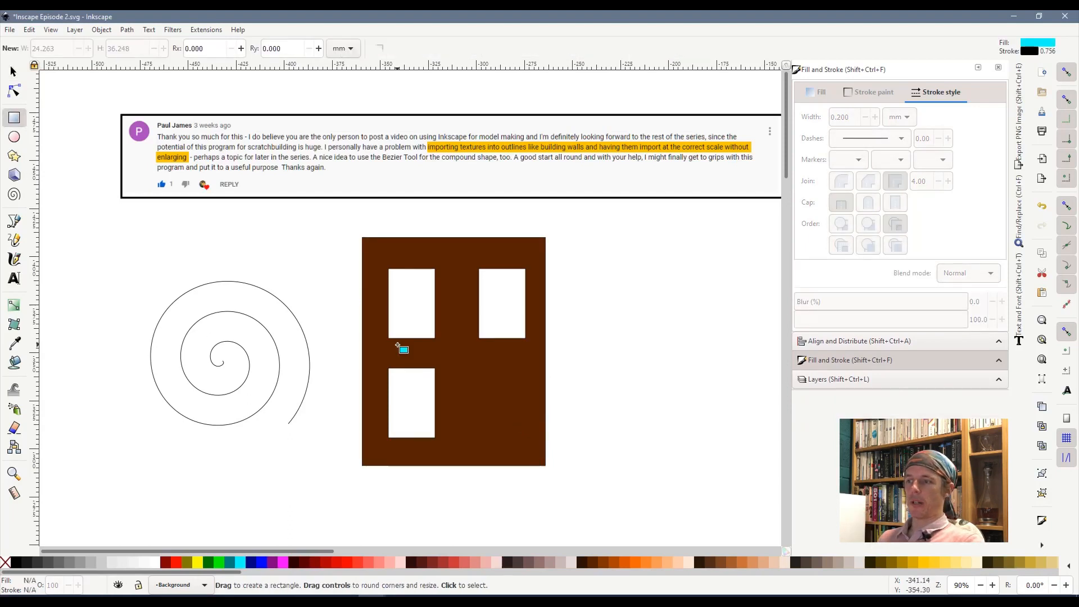
pyautogui.moveTo(547, 466)
pyautogui.mouseDown()
pyautogui.moveTo(645, 366)
pyautogui.moveTo(743, 354)
pyautogui.mouseUp()
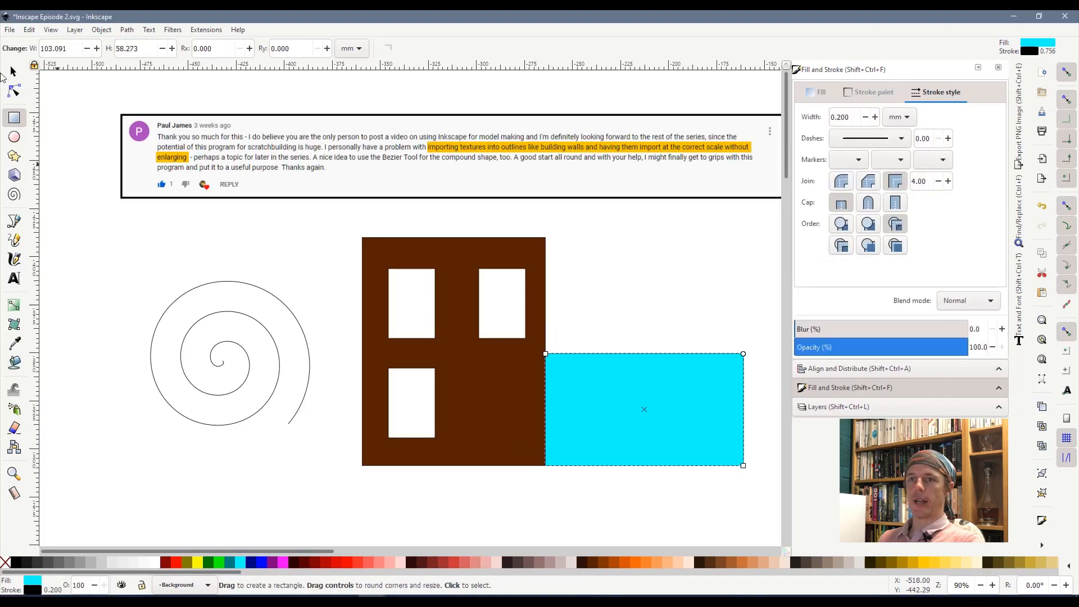
pyautogui.click(13, 72)
pyautogui.click(524, 517)
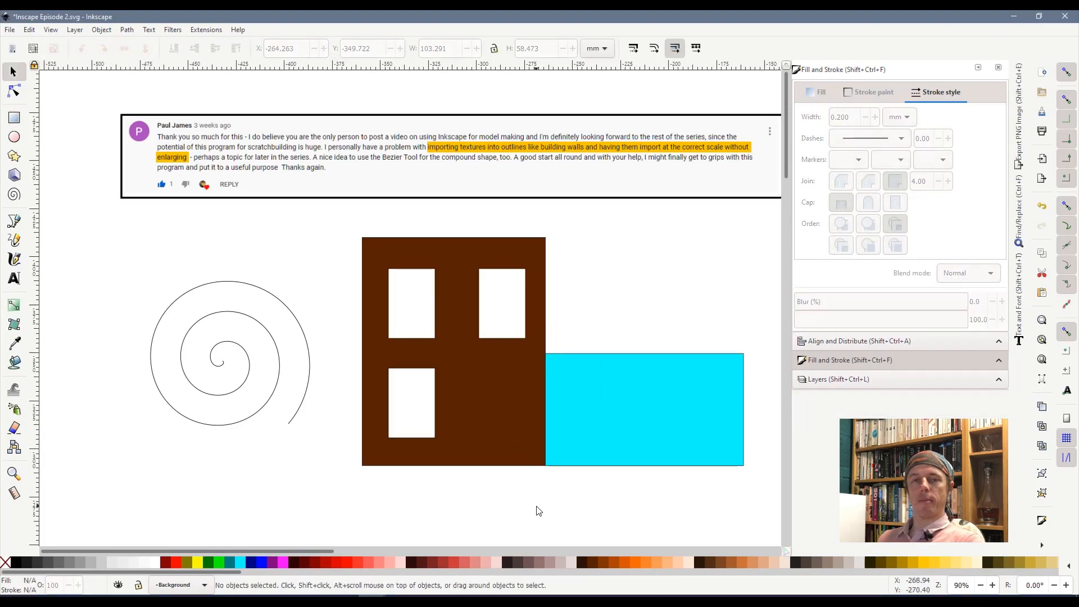
# Step: Move the brown wall and the cyan rectangle separately, and undo both moves
pyautogui.moveTo(499, 442); pyautogui.dragTo(426, 399)
pyautogui.moveTo(647, 425); pyautogui.dragTo(637, 324)
pyautogui.click(458, 405)
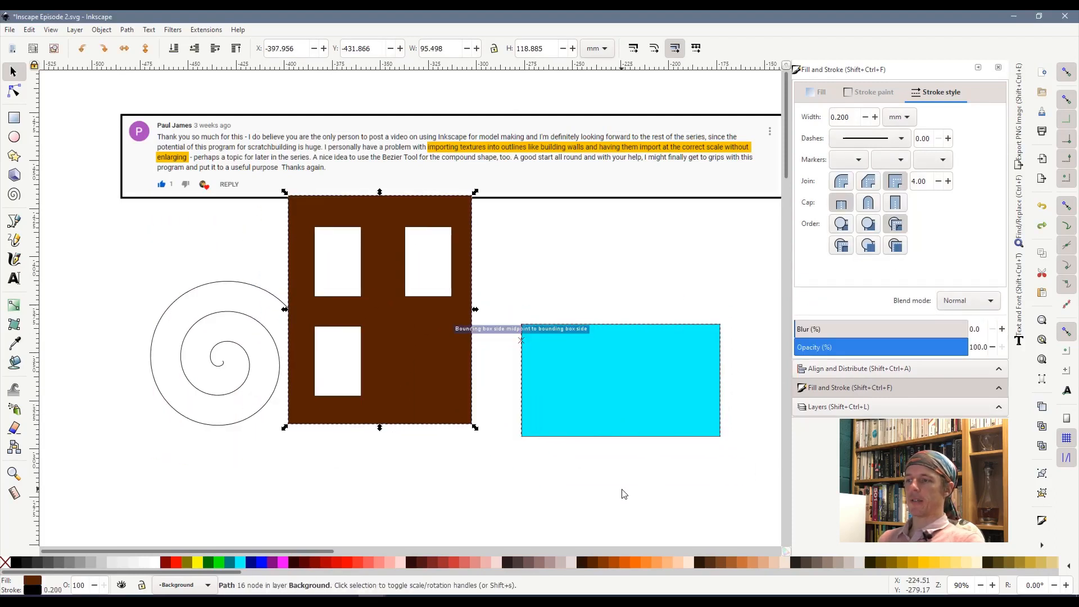
pyautogui.hotkey('ctrl', 'z')
pyautogui.hotkey('ctrl', 'z')
pyautogui.click(617, 496)
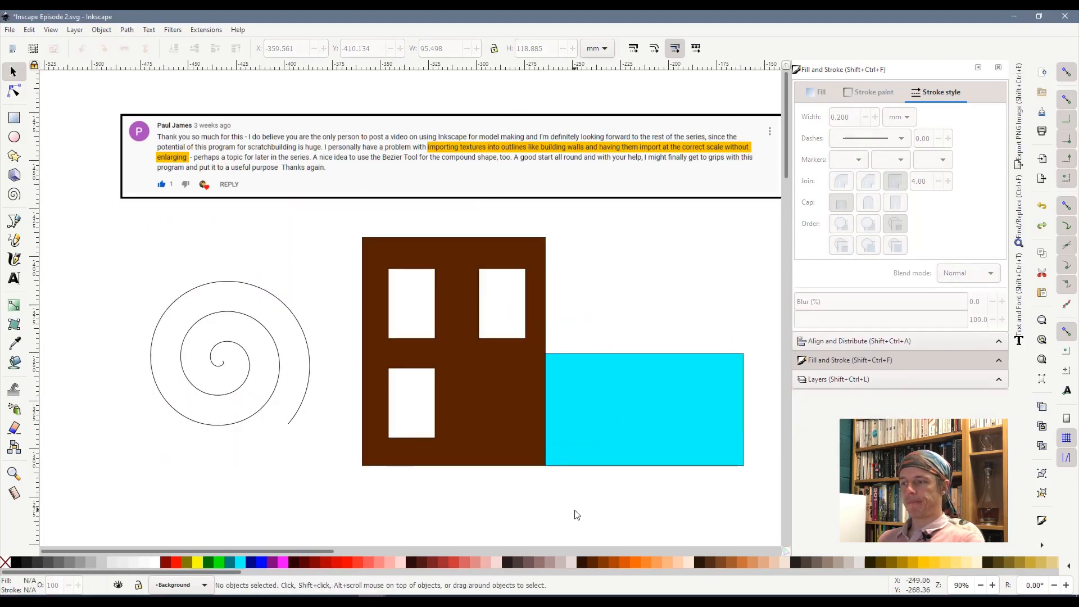
# Step: Merge the brown wall and the cyan rectangle with Union, and move the merged shape about 5 mm left
pyautogui.click(616, 420)
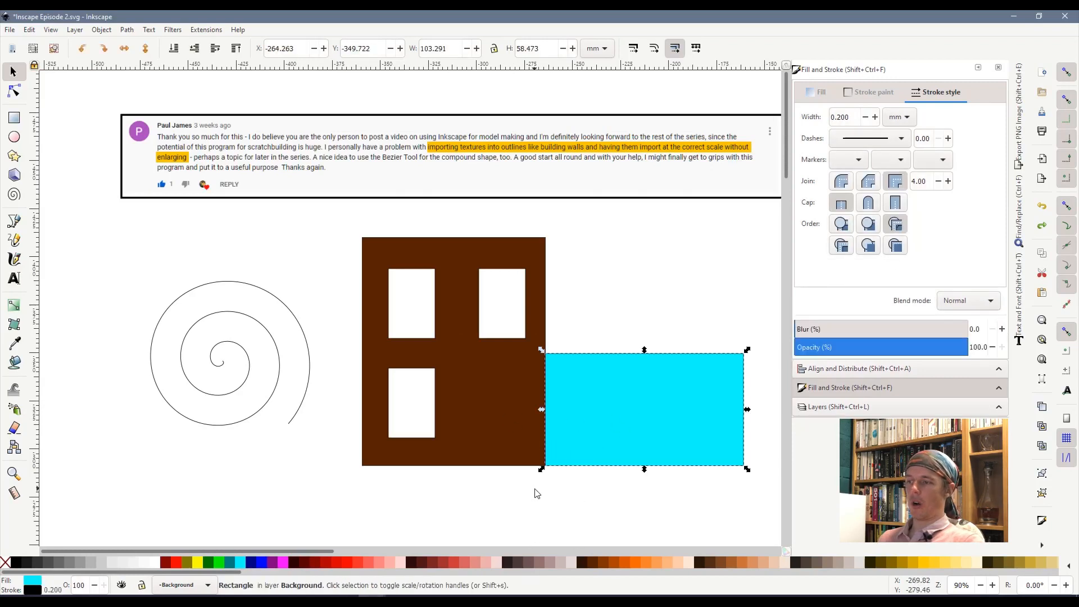
pyautogui.click(579, 318)
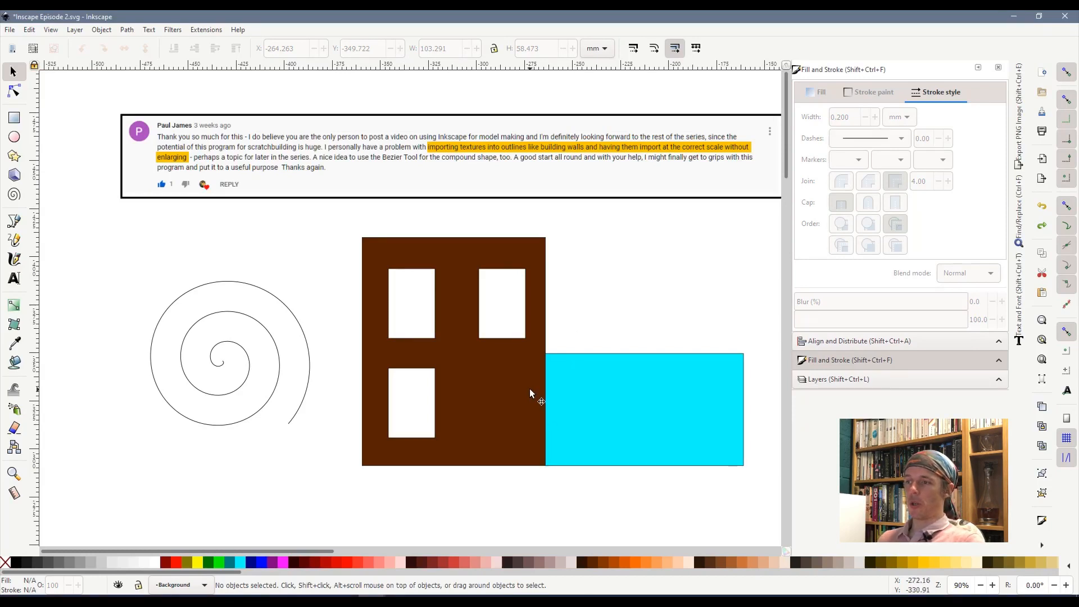
pyautogui.click(505, 382)
pyautogui.keyDown('shift'); pyautogui.click(596, 400); pyautogui.keyUp('shift')
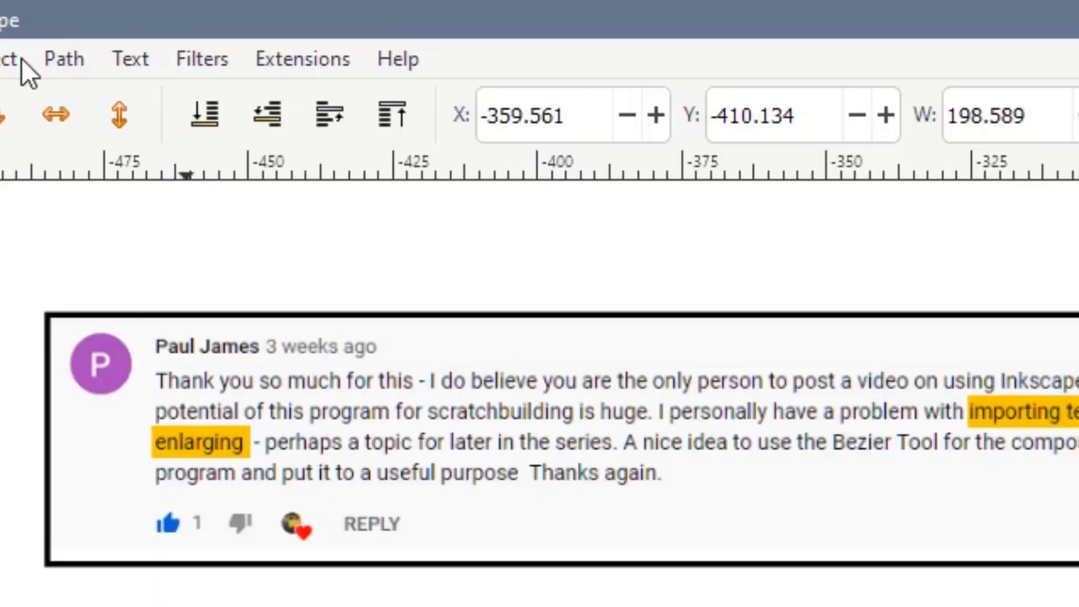
pyautogui.click(60, 67)
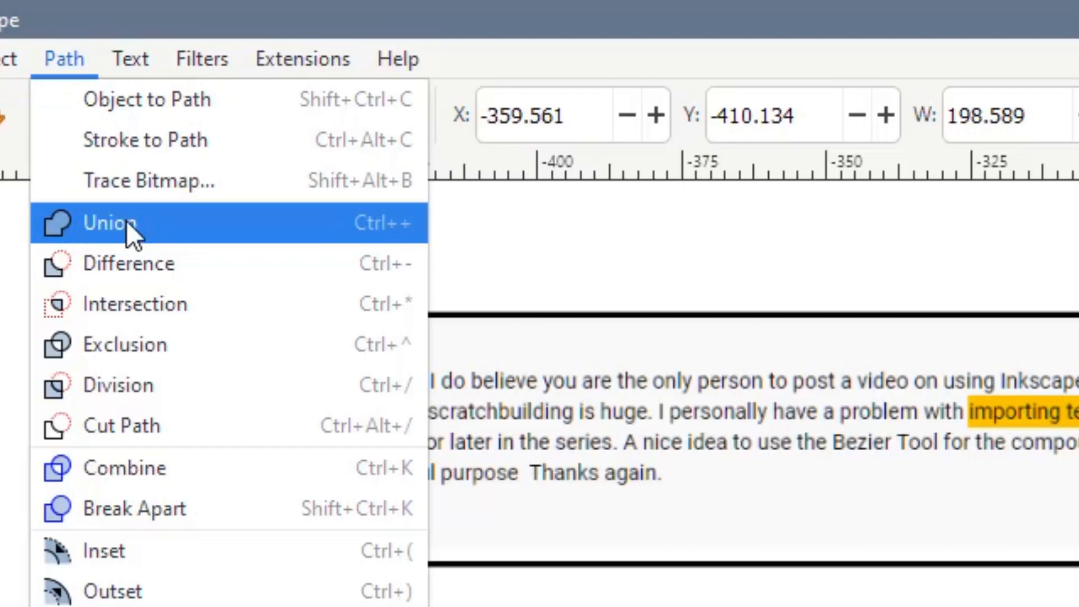
pyautogui.click(121, 225)
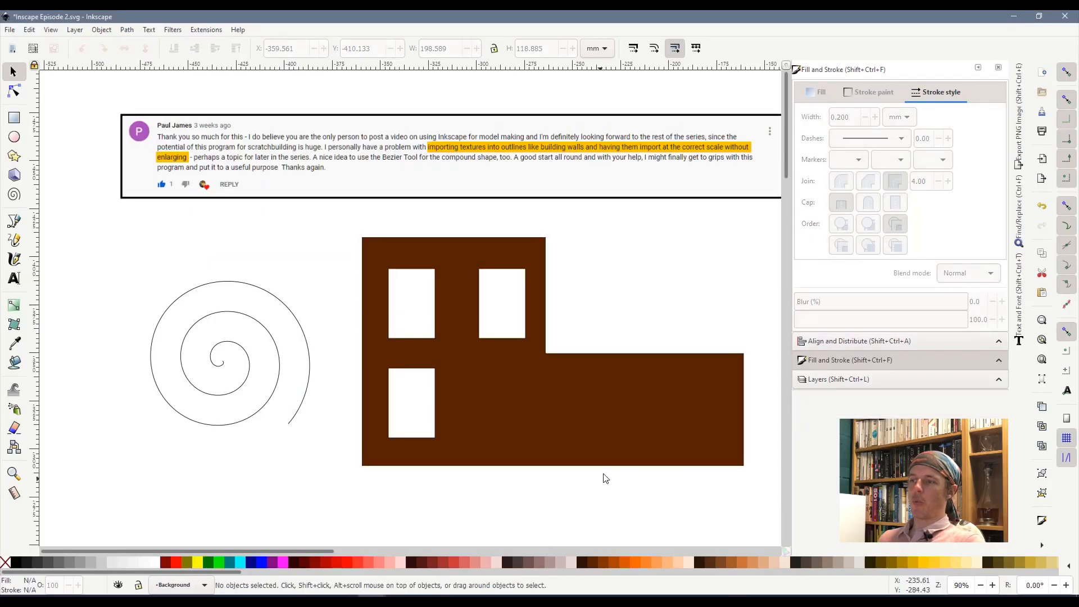
pyautogui.moveTo(540, 448); pyautogui.dragTo(602, 442)
pyautogui.click(594, 500)
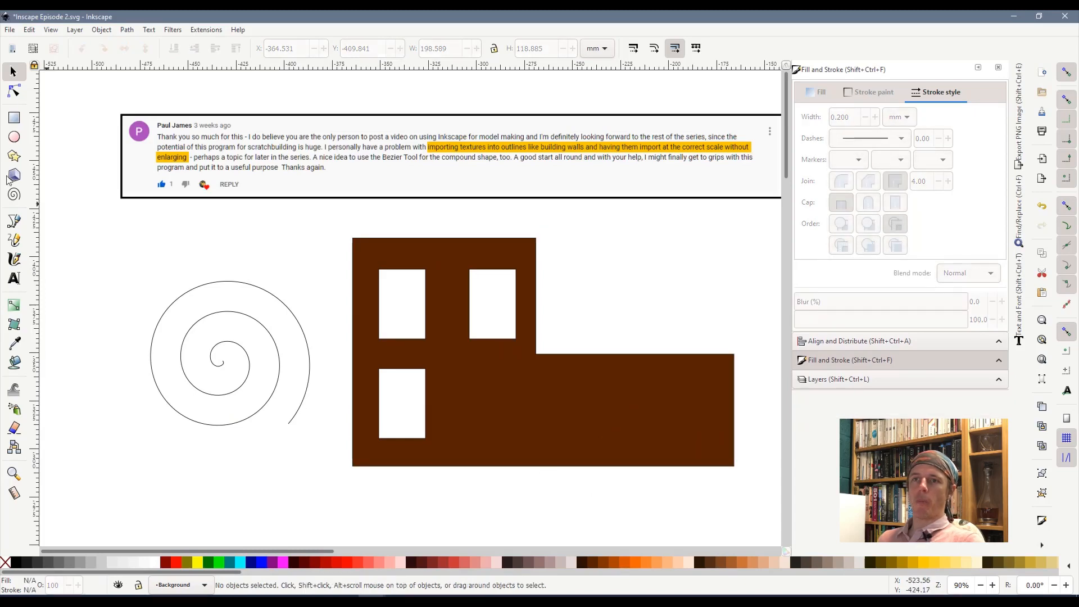
# Step: Draw a cyan door rectangle about 32 × 62 mm overlapping the bottom edge of the wall's low extension, and deselect it
pyautogui.click(15, 119)
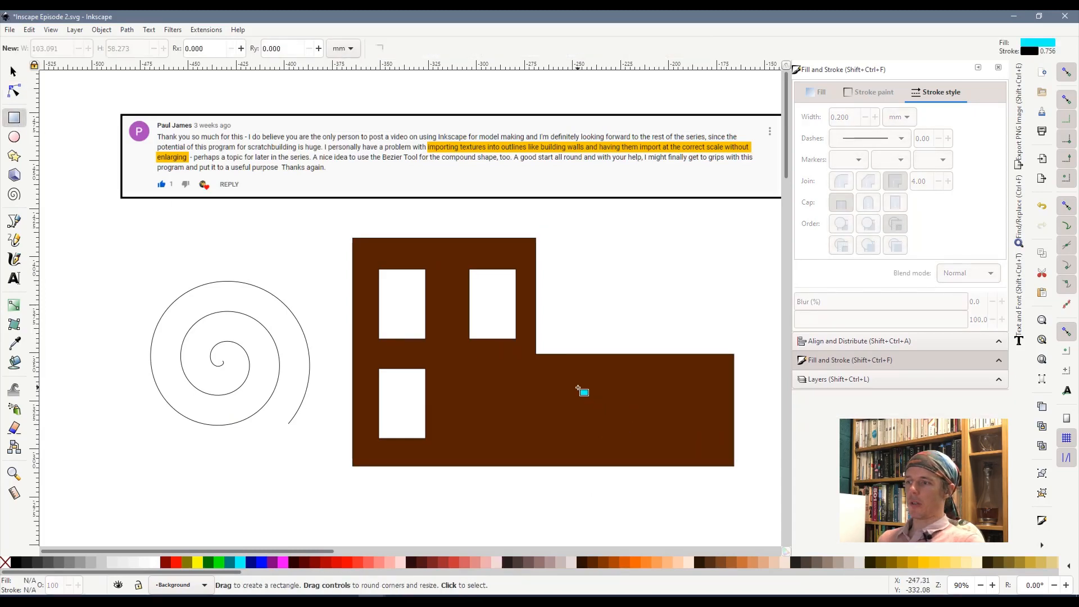
pyautogui.moveTo(579, 388)
pyautogui.mouseDown()
pyautogui.moveTo(622, 474)
pyautogui.moveTo(619, 505)
pyautogui.moveTo(641, 507)
pyautogui.mouseUp()
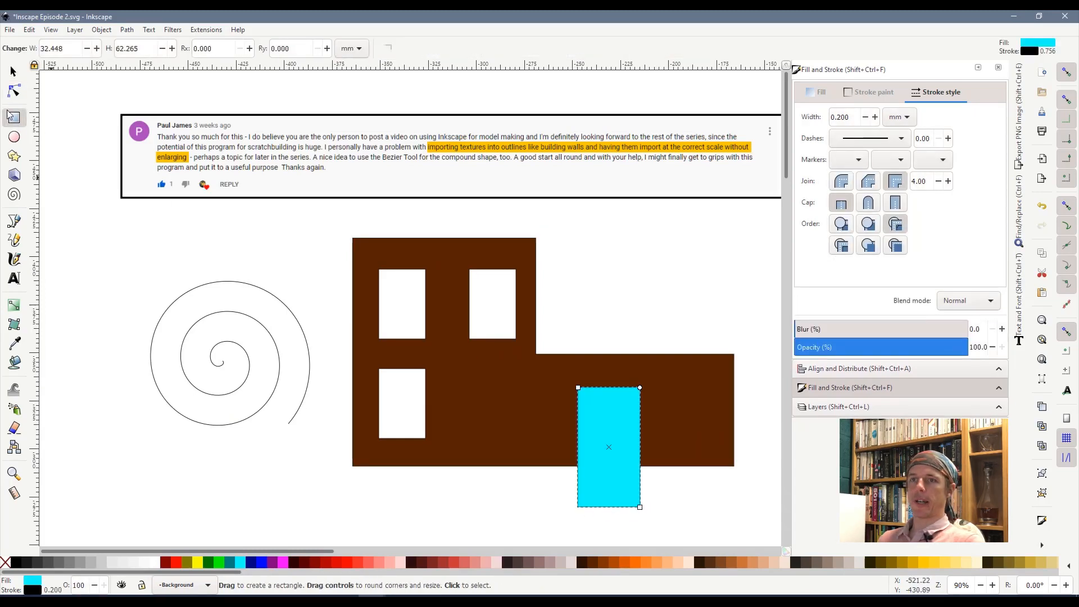
pyautogui.click(14, 71)
pyautogui.click(711, 307)
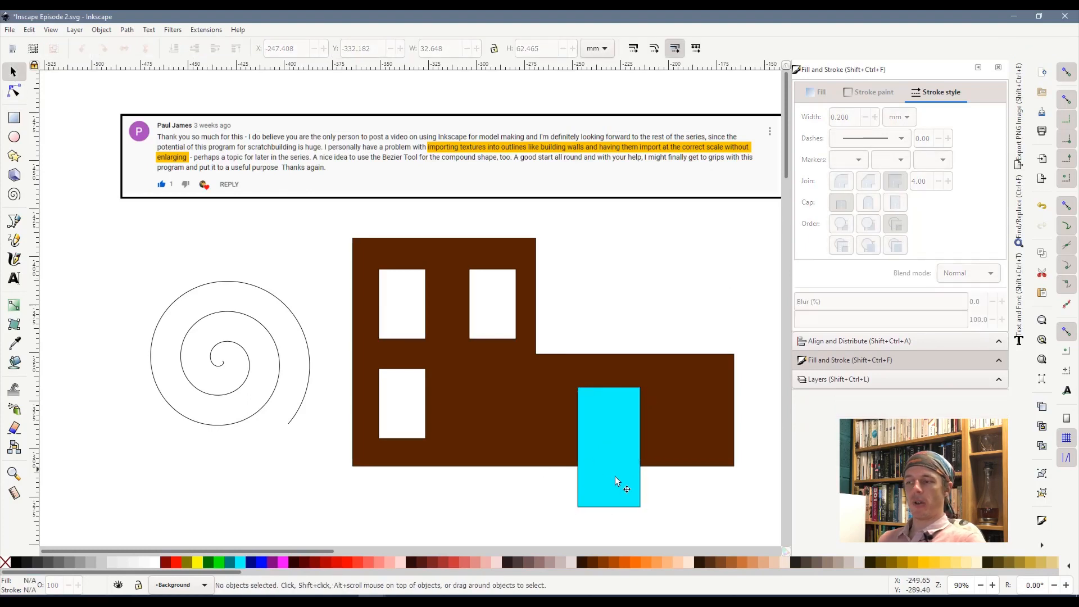
# Step: Subtract the cyan door rectangle from the wall with Difference, and move the wall about 2.6 mm left and 0.9 mm up
pyautogui.click(508, 405)
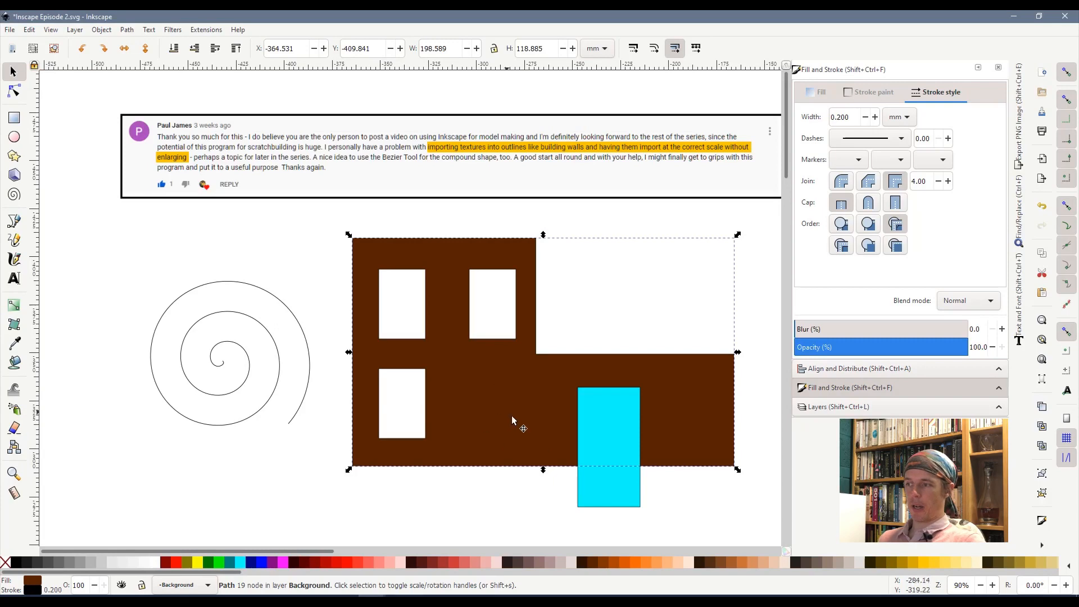
pyautogui.keyDown('shift'); pyautogui.click(627, 418); pyautogui.keyUp('shift')
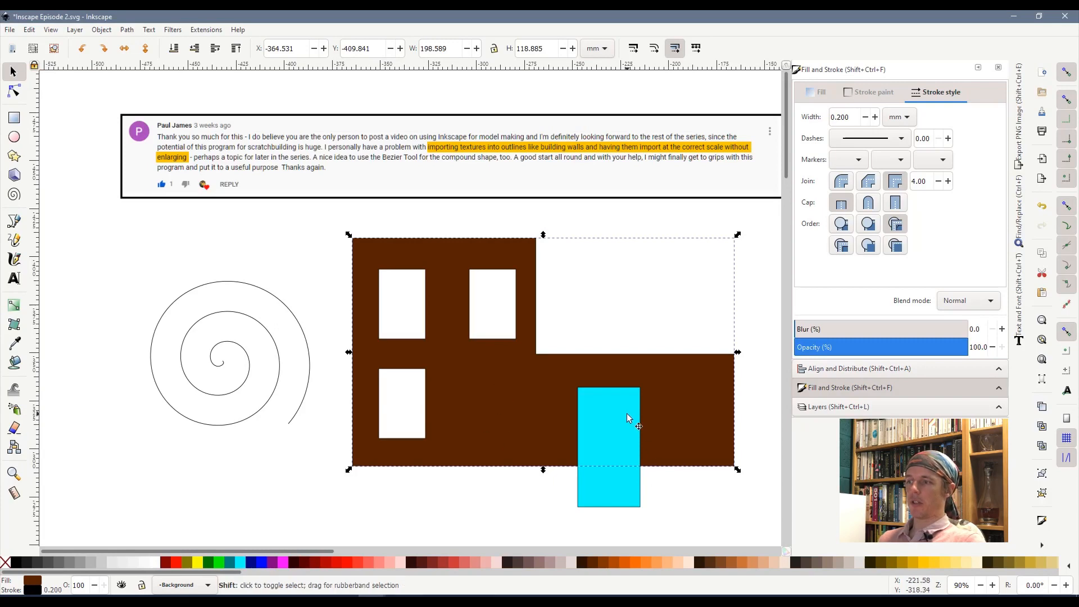
pyautogui.click(100, 30)
pyautogui.moveTo(126, 31)
pyautogui.click(138, 99)
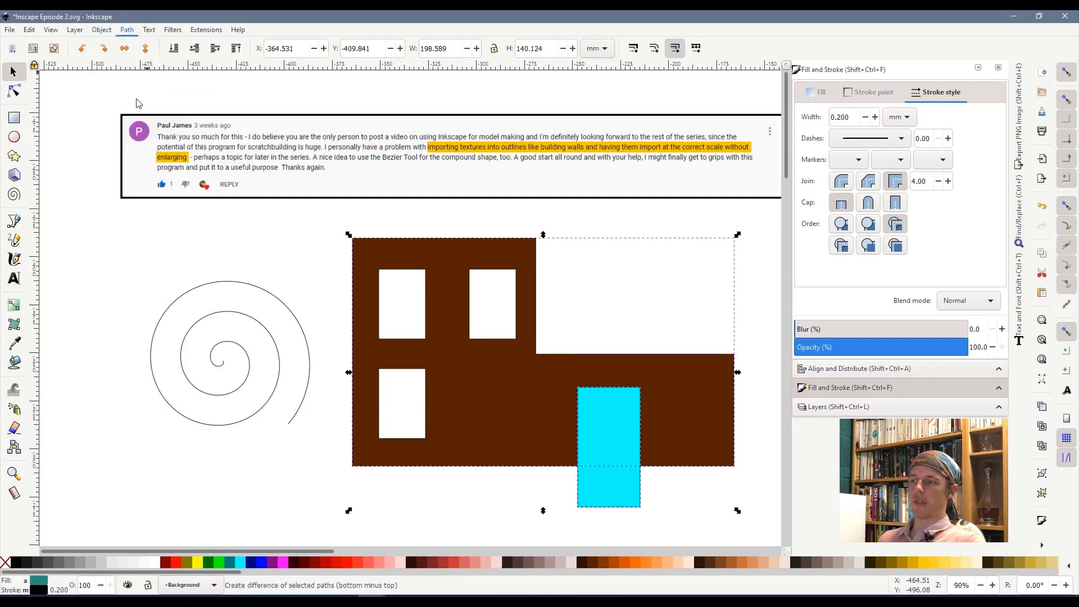
pyautogui.click(706, 508)
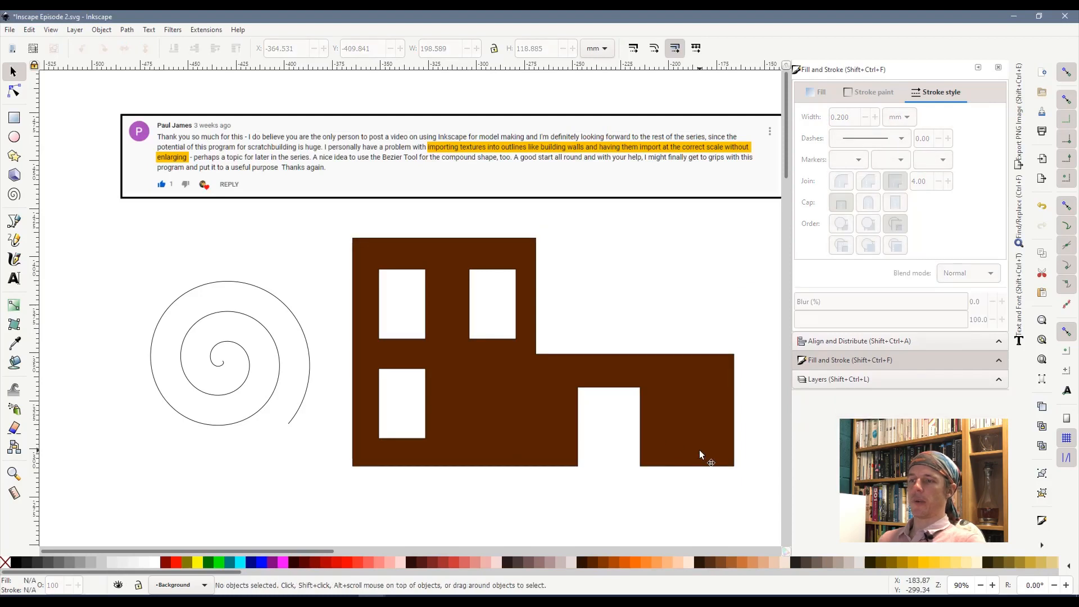
pyautogui.moveTo(699, 449)
pyautogui.mouseDown()
pyautogui.moveTo(308, 364)
pyautogui.moveTo(506, 448)
pyautogui.moveTo(639, 453)
pyautogui.moveTo(565, 477)
pyautogui.moveTo(684, 434)
pyautogui.moveTo(691, 445)
pyautogui.mouseUp()
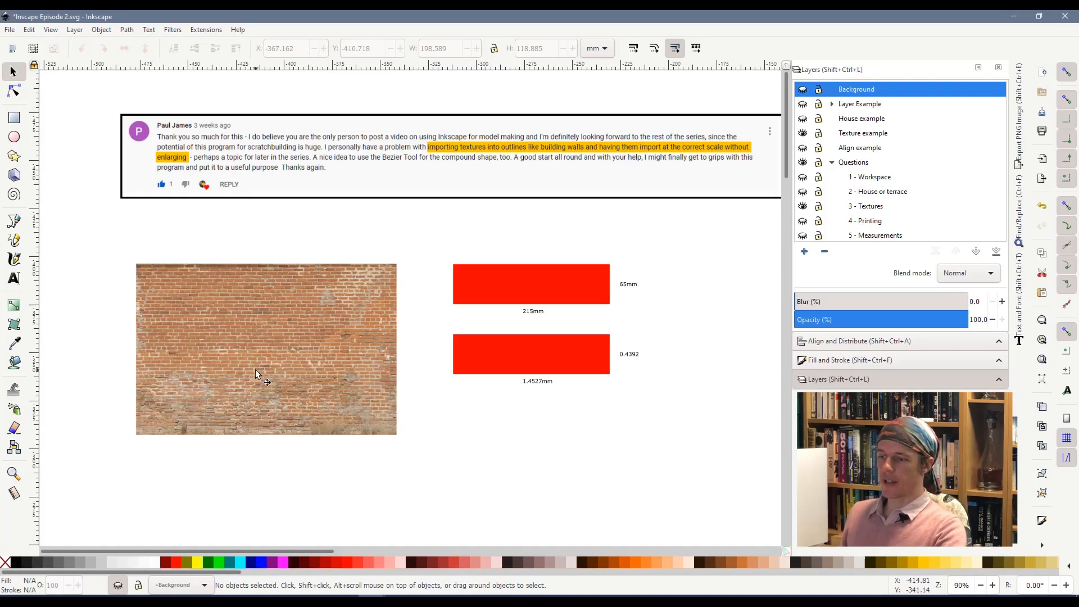
# Step: Examine the brick wall texture and the two labelled red brick rectangles, selecting the lower one to read its width and height
pyautogui.scroll(3, 255, 370)
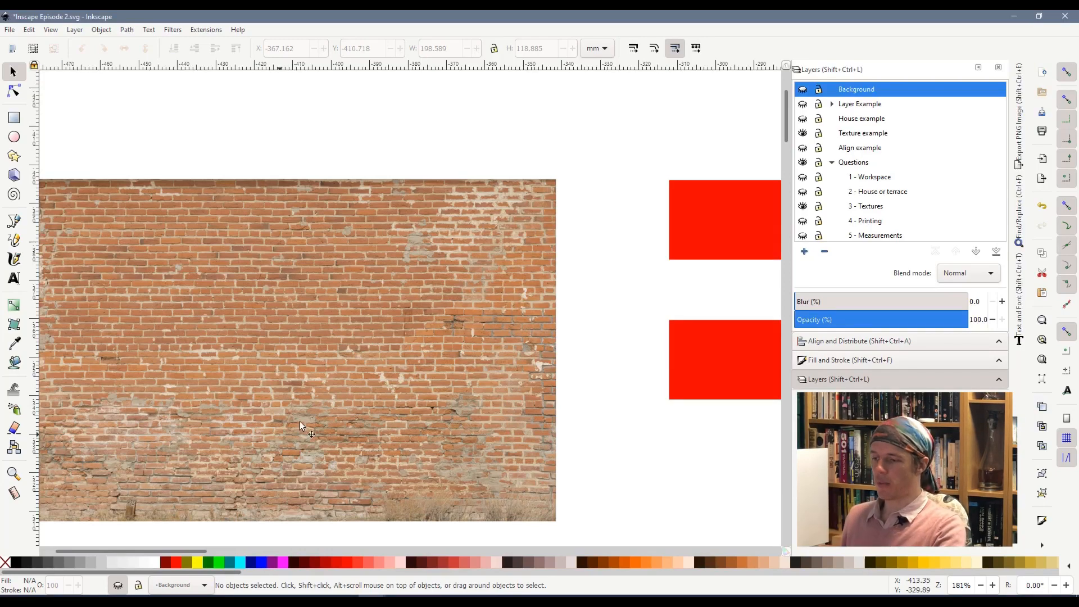
pyautogui.scroll(-2, 356, 394)
pyautogui.scroll(2, 321, 471)
pyautogui.keyDown('ctrl'); pyautogui.scroll(-1, 299, 396); pyautogui.keyUp('ctrl')
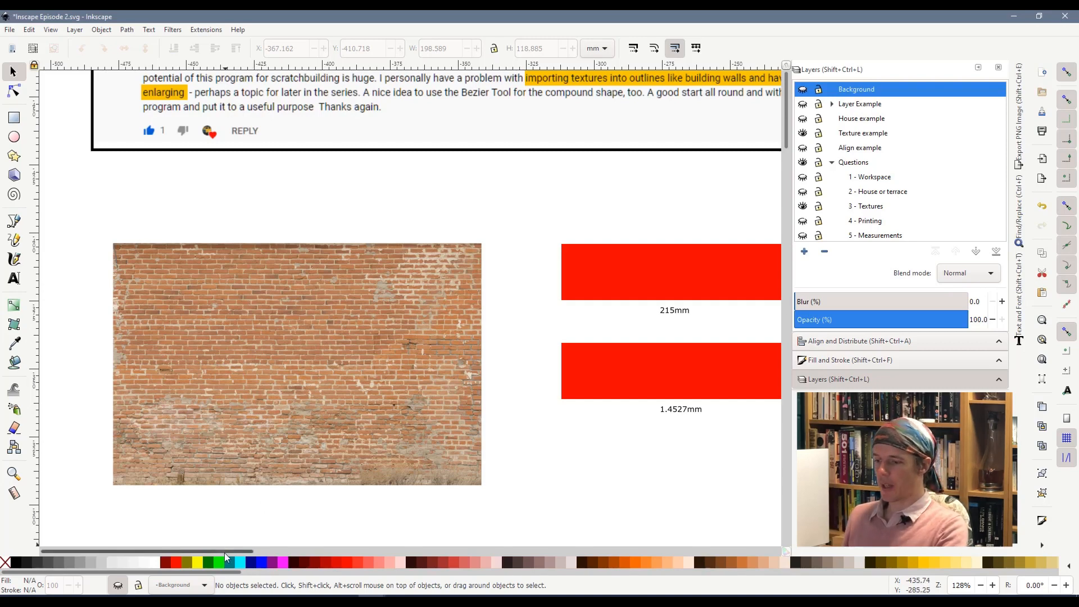
pyautogui.moveTo(224, 552); pyautogui.dragTo(256, 552)
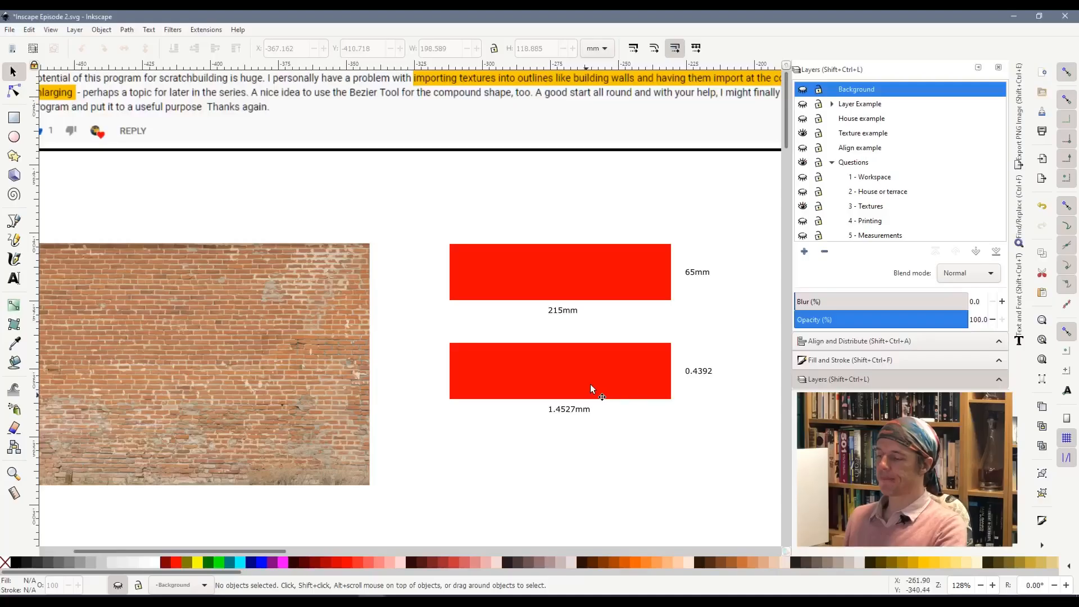
pyautogui.click(589, 388)
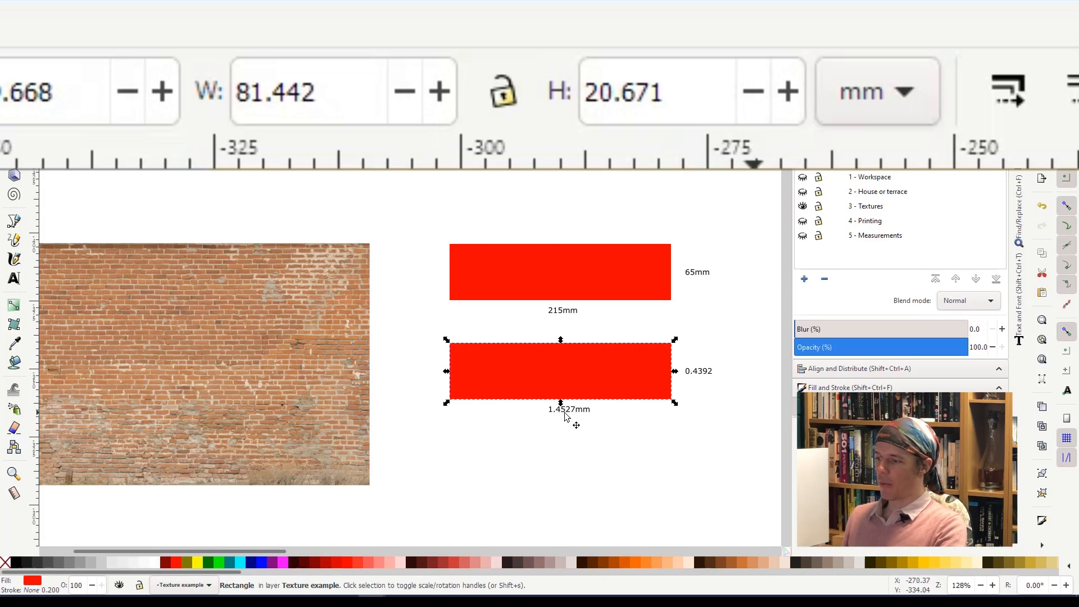
# Step: Resize the lower red brick rectangle to 1.4527 mm wide and 0.4392 mm high, and deselect it
pyautogui.moveTo(326, 91); pyautogui.dragTo(256, 107)
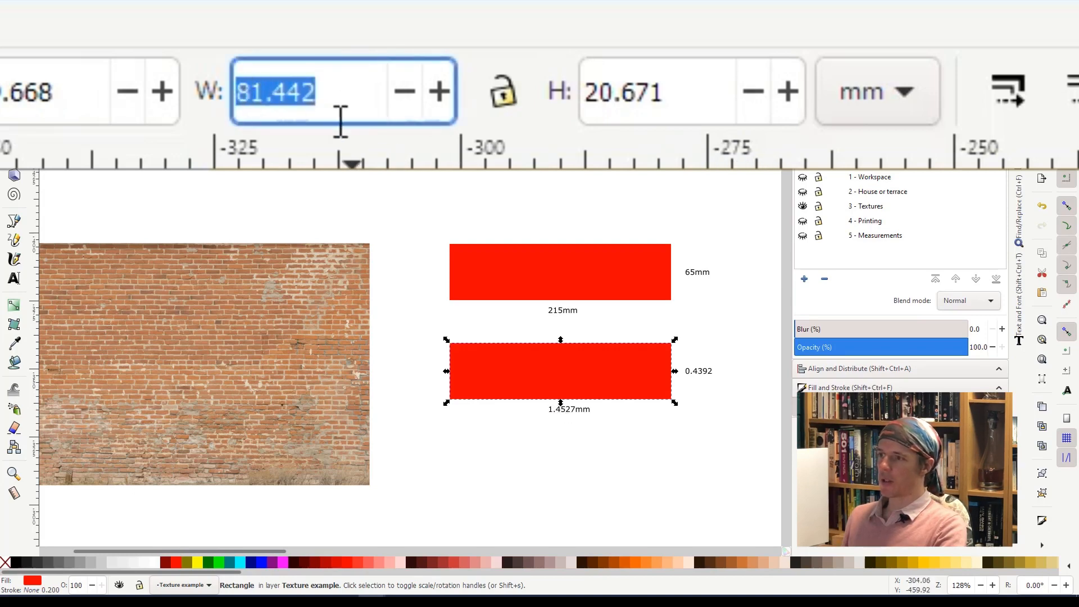
pyautogui.write('1')
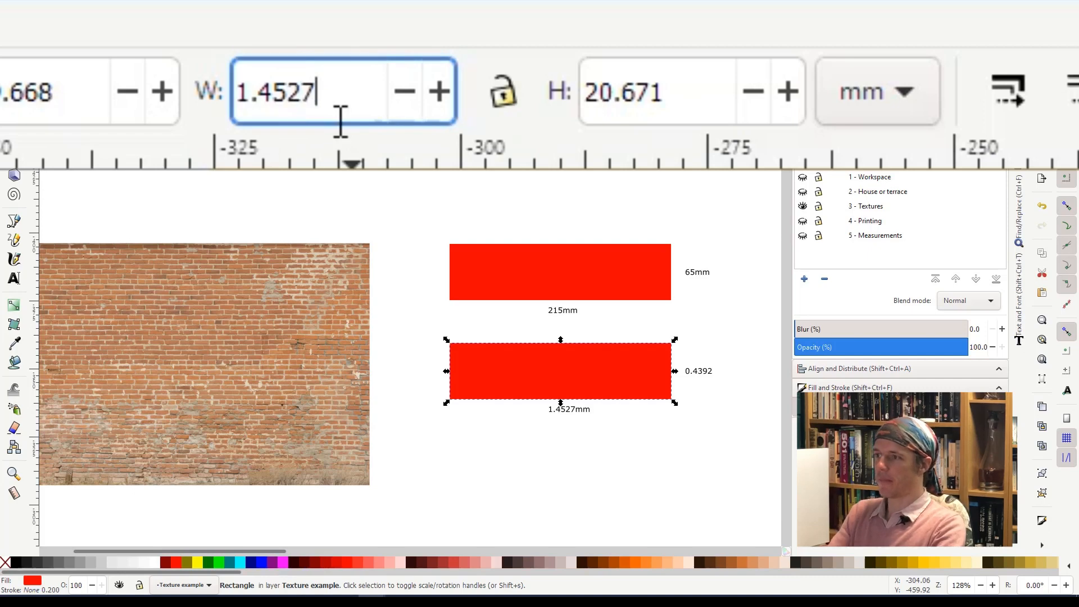
pyautogui.press('Return')
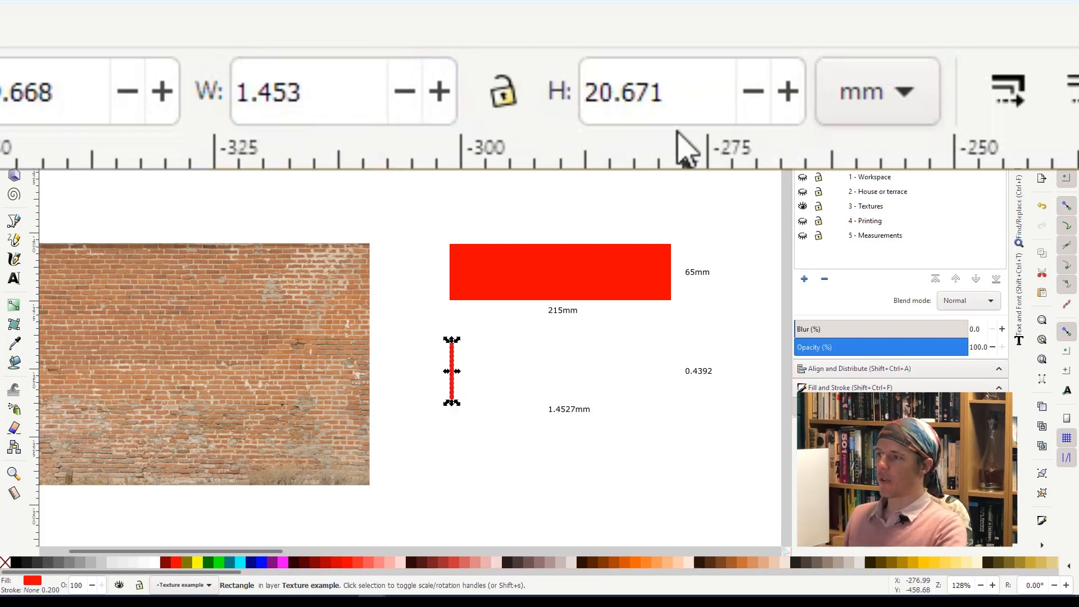
pyautogui.moveTo(692, 95); pyautogui.dragTo(590, 112)
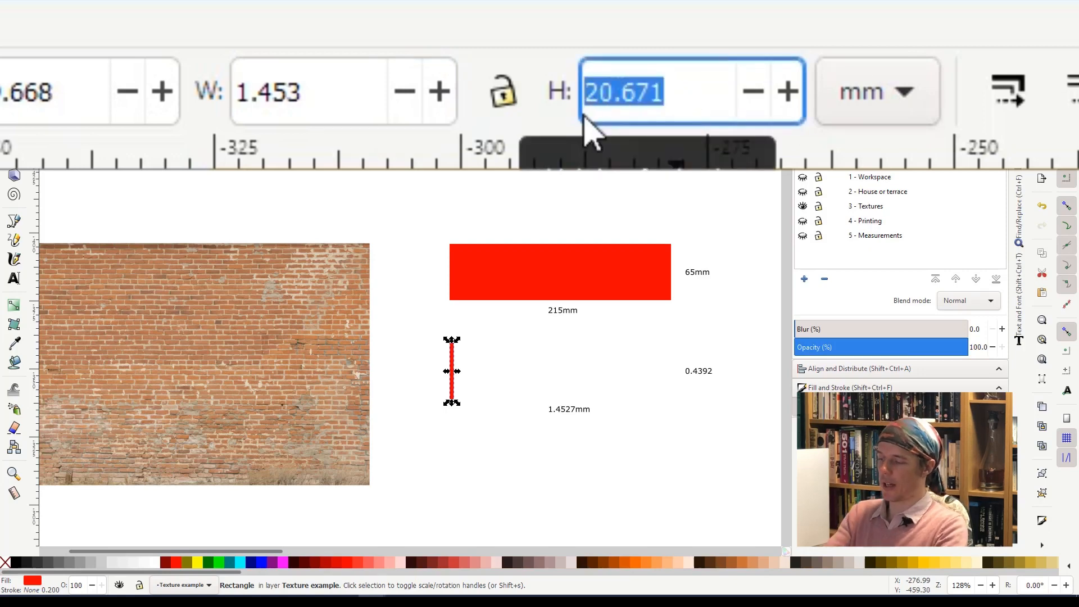
pyautogui.write('0.4392')
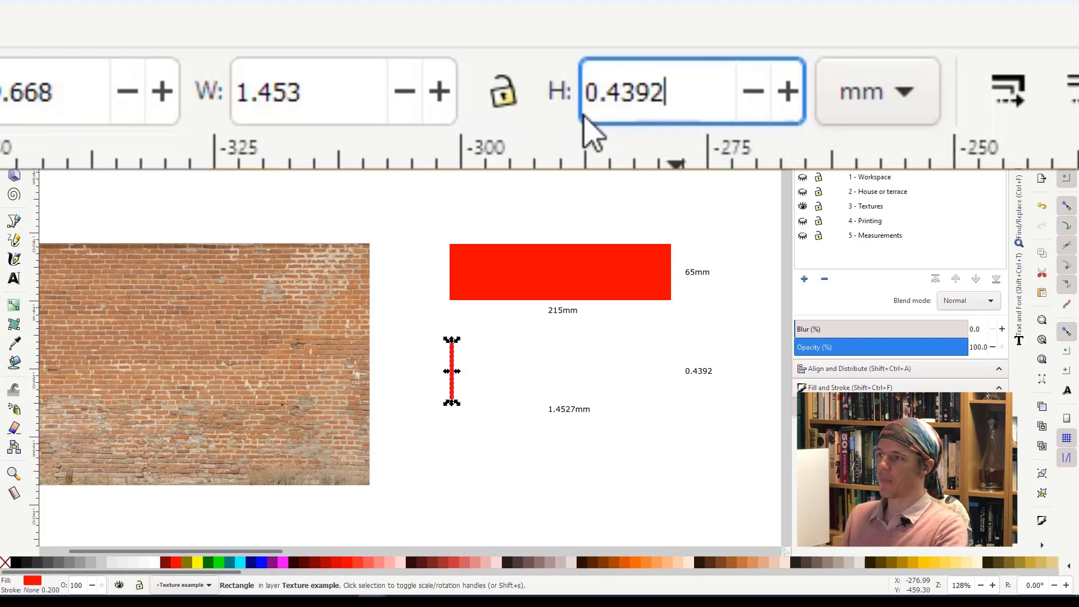
pyautogui.press('Return')
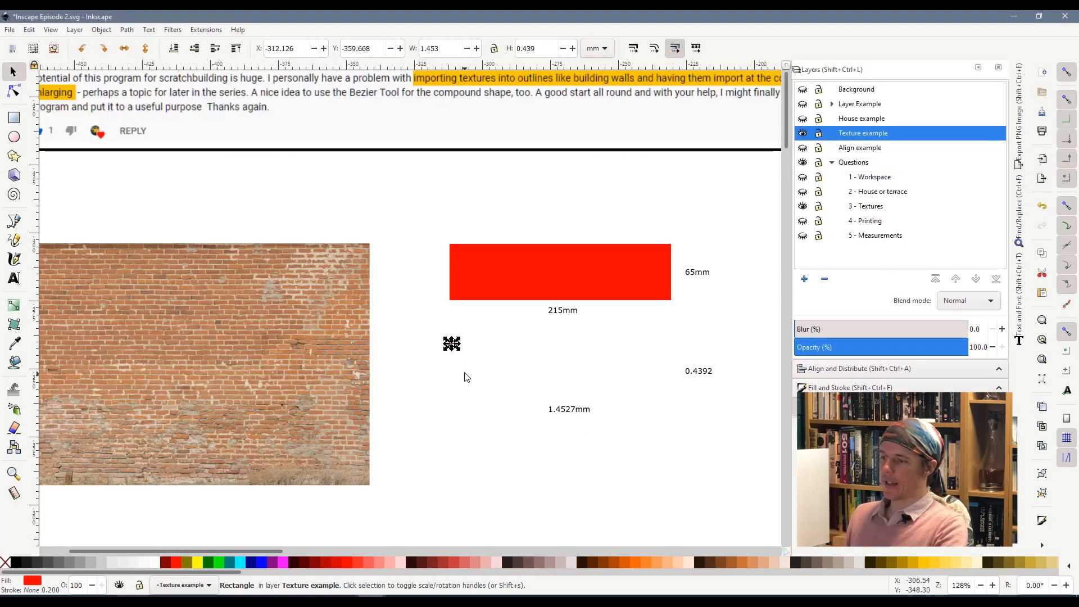
pyautogui.click(465, 372)
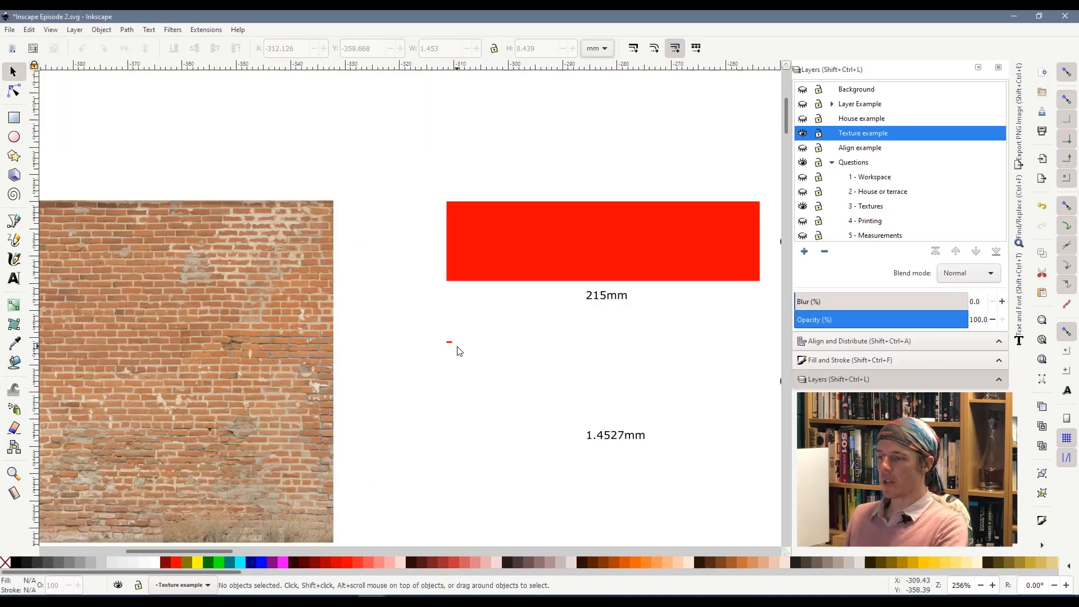
# Step: Move the tiny scale-brick rectangle onto the brick wall texture so its size can be compared with the photographed bricks
pyautogui.scroll(9, 448, 345)
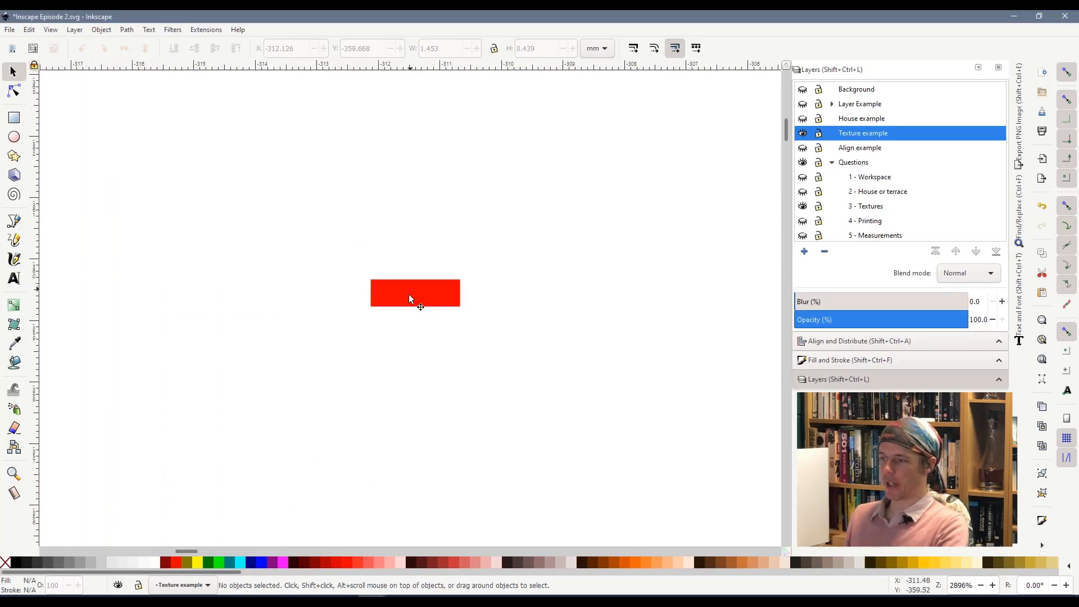
pyautogui.click(413, 296)
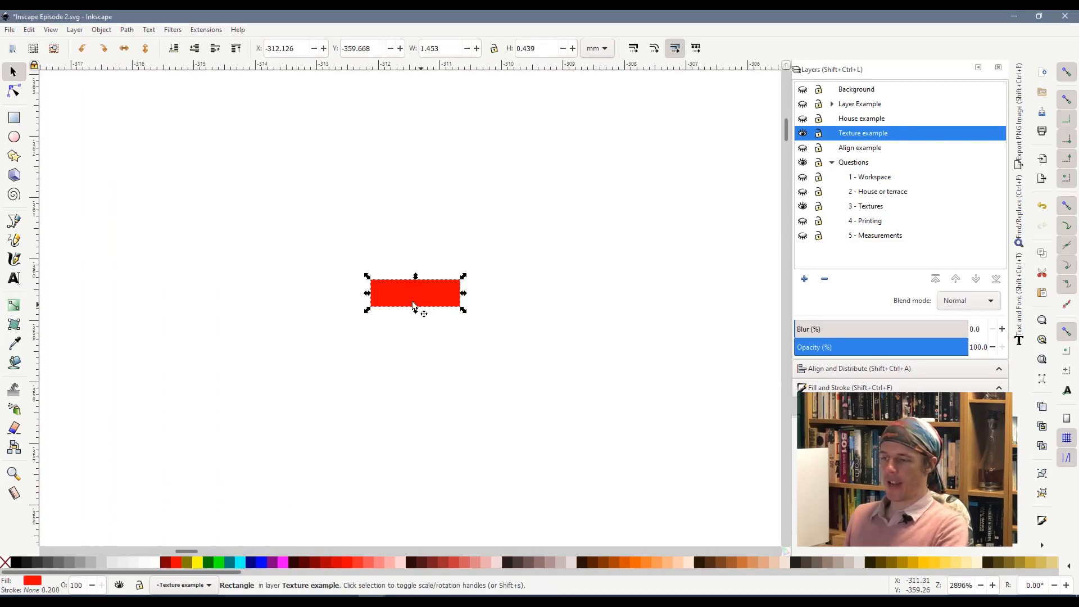
pyautogui.scroll(-5, 413, 302)
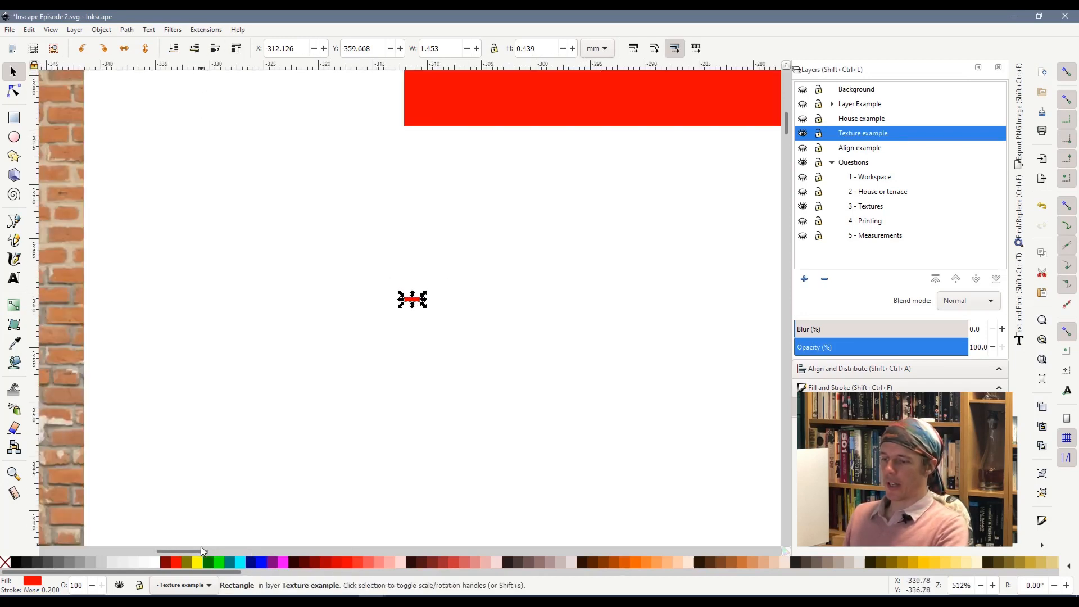
pyautogui.moveTo(200, 550); pyautogui.dragTo(177, 556)
pyautogui.click(683, 317)
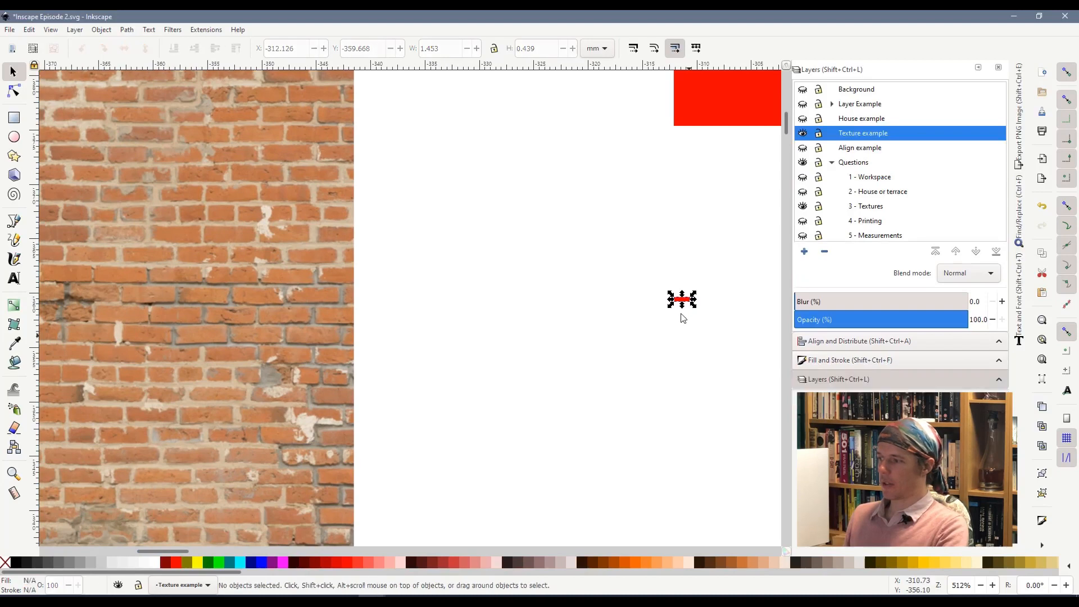
pyautogui.moveTo(685, 303); pyautogui.dragTo(322, 246)
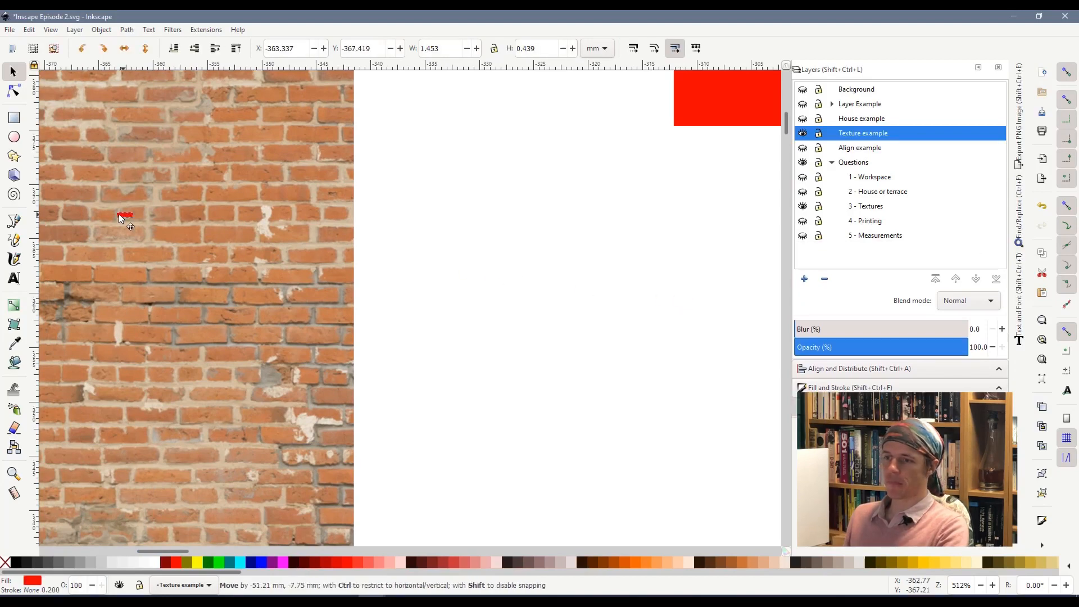
pyautogui.moveTo(104, 235); pyautogui.dragTo(103, 235)
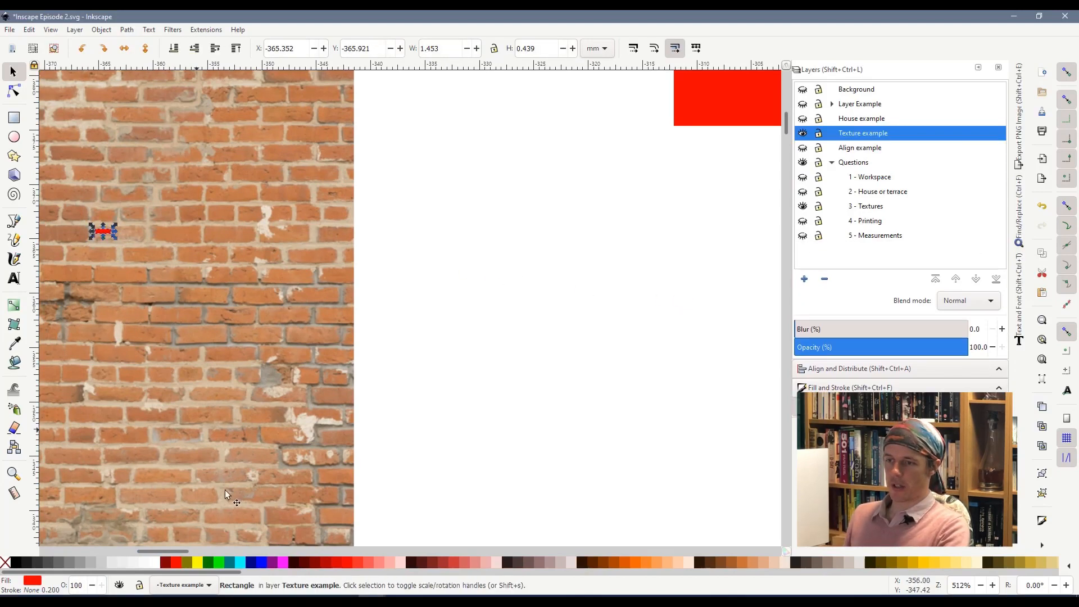
pyautogui.moveTo(172, 552); pyautogui.dragTo(156, 553)
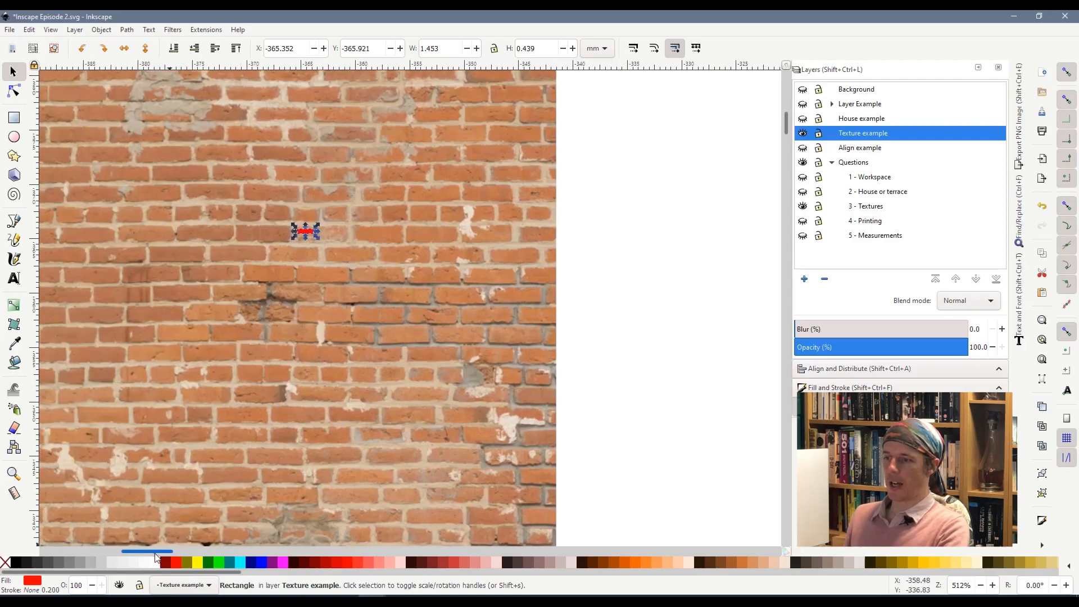
# Step: Scale the brick texture image down proportionally to about 76 × 50 mm, and move it back beneath the tiny red rectangle
pyautogui.click(339, 400)
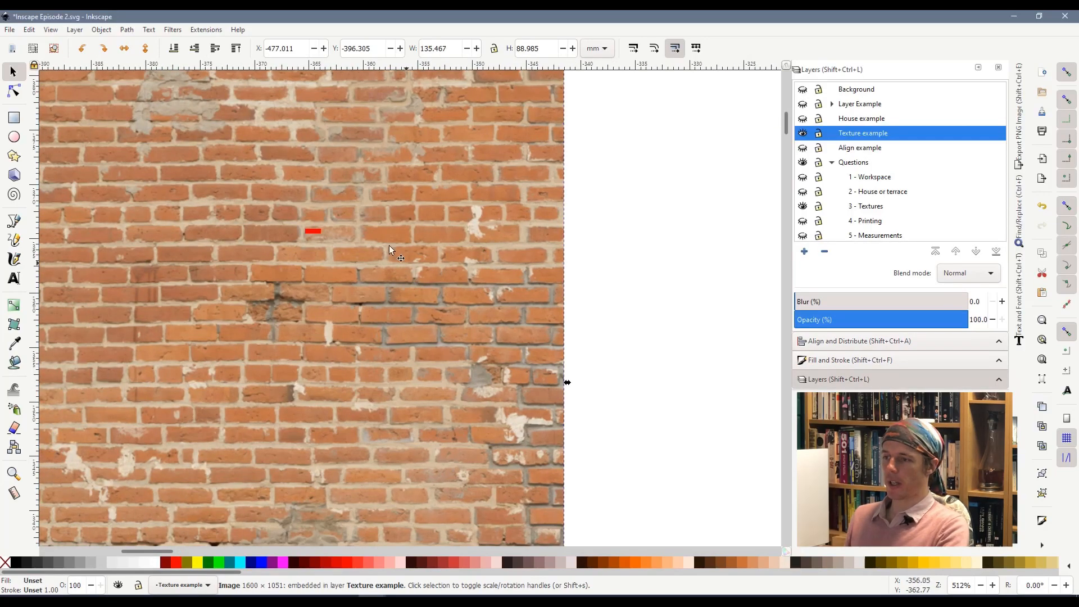
pyautogui.scroll(-8, 404, 272)
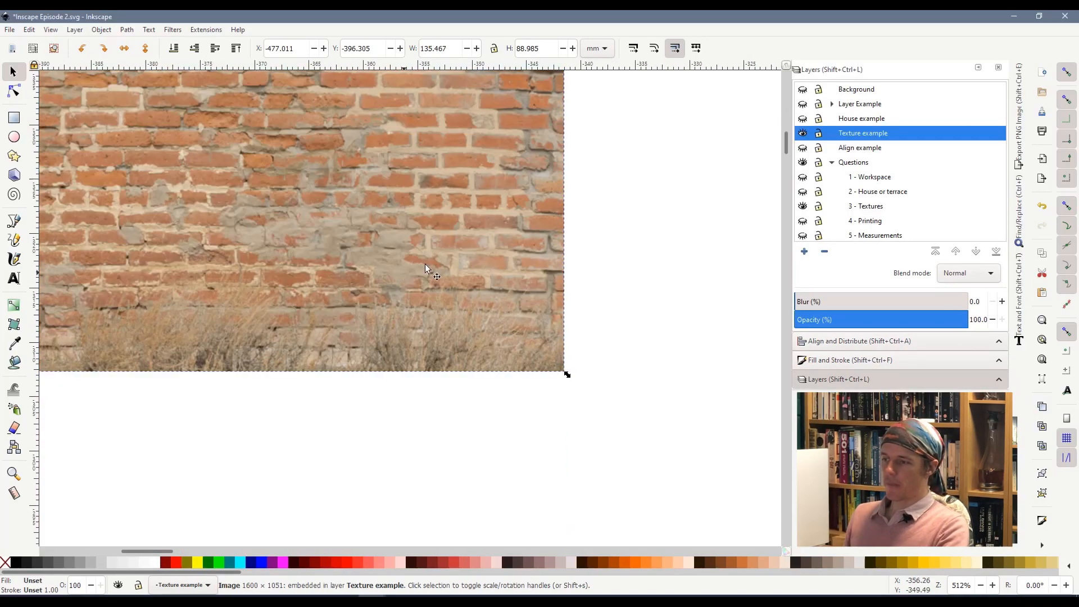
pyautogui.scroll(-2, 410, 265)
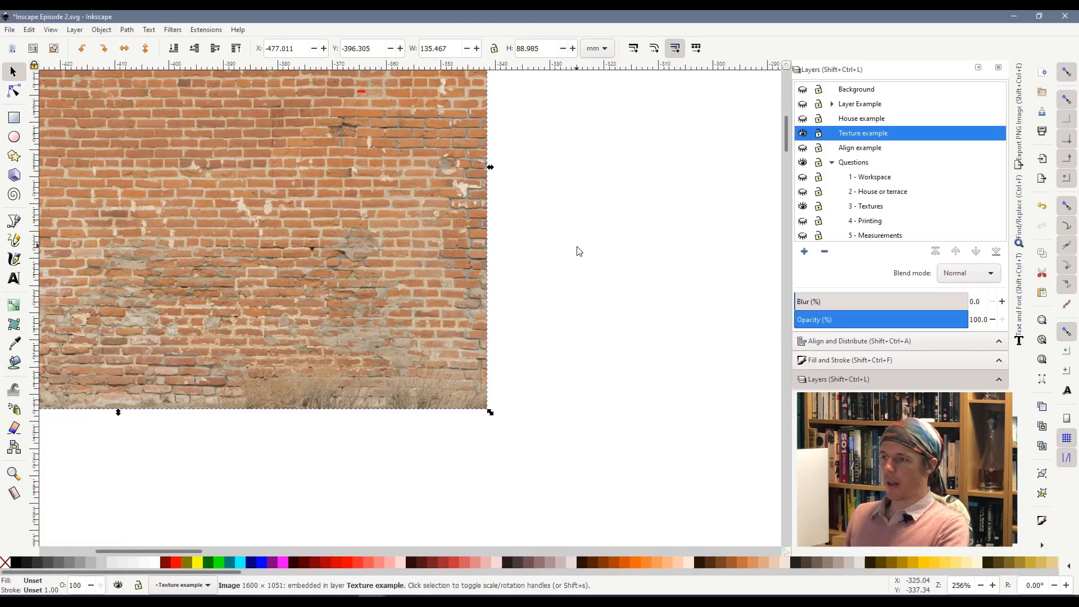
pyautogui.scroll(-1, 574, 244)
pyautogui.scroll(2, 574, 243)
pyautogui.scroll(1, 573, 247)
pyautogui.scroll(-1, 447, 240)
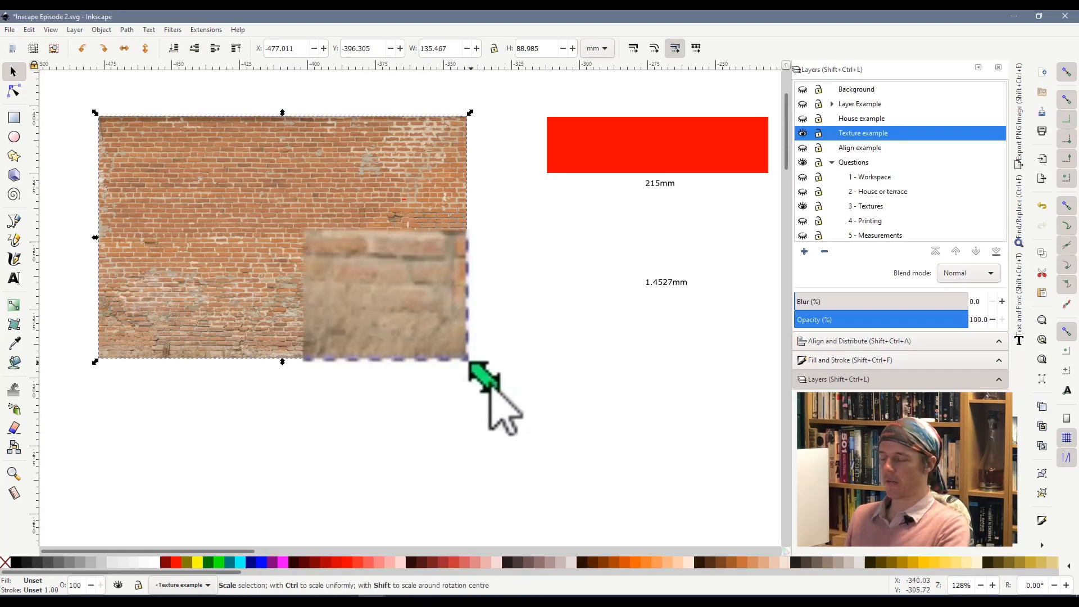
pyautogui.moveTo(471, 361); pyautogui.dragTo(410, 258)
pyautogui.moveTo(266, 238); pyautogui.dragTo(466, 218)
pyautogui.scroll(6, 403, 197)
pyautogui.scroll(1, 407, 208)
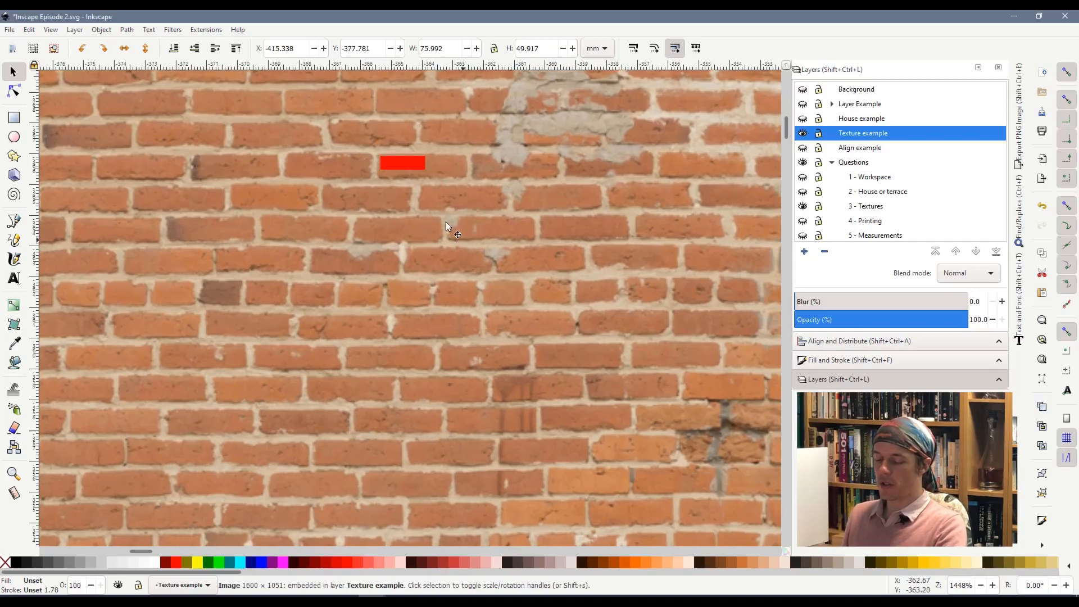
# Step: Shrink the brick texture proportionally to about 55.7 × 36.6 mm, and shift it slightly to compare its bricks with the red rectangle
pyautogui.scroll(-4, 444, 224)
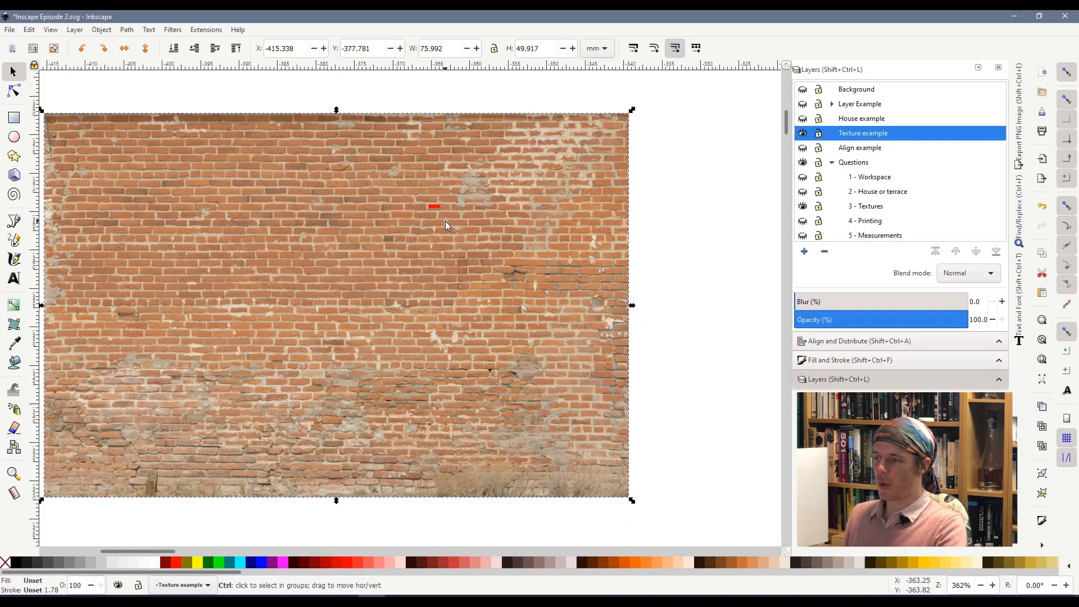
pyautogui.scroll(-1, 446, 225)
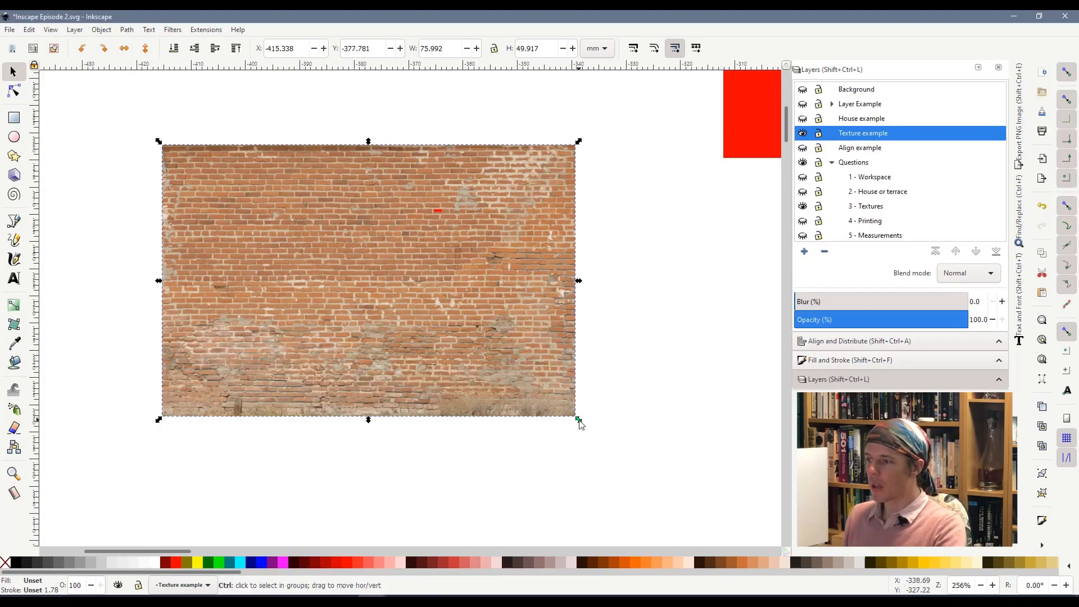
pyautogui.moveTo(580, 424); pyautogui.dragTo(515, 350)
pyautogui.scroll(3, 438, 205)
pyautogui.moveTo(447, 271); pyautogui.dragTo(444, 281)
pyautogui.scroll(-10, 449, 278)
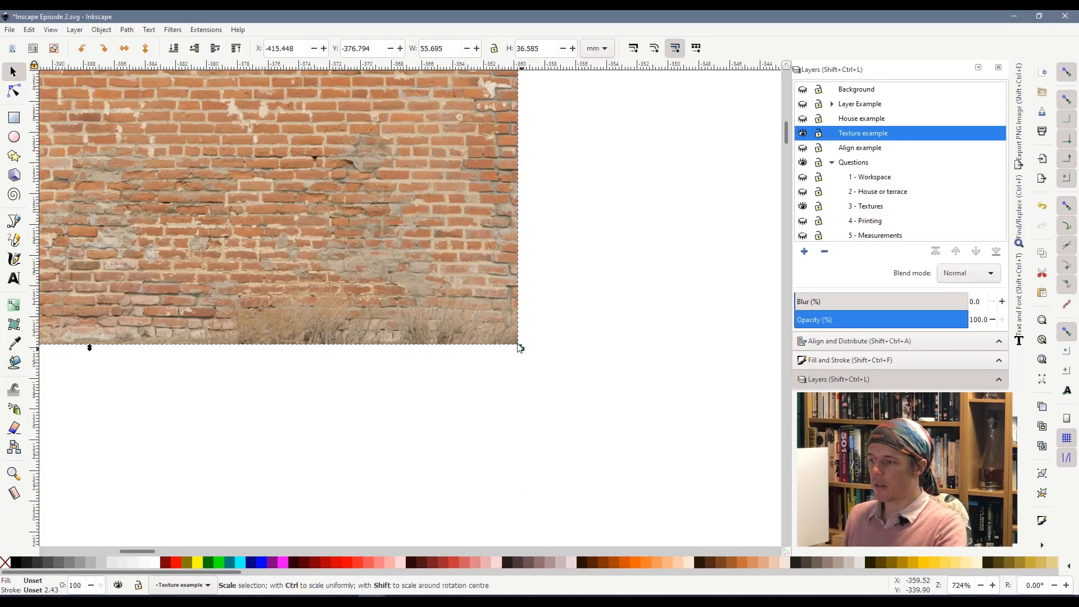
# Step: Reduce the brick texture proportionally to about 51.2 × 33.7 mm, and position it so one brick lines up with the red rectangle
pyautogui.scroll(8, 484, 307)
pyautogui.moveTo(520, 347); pyautogui.dragTo(571, 321)
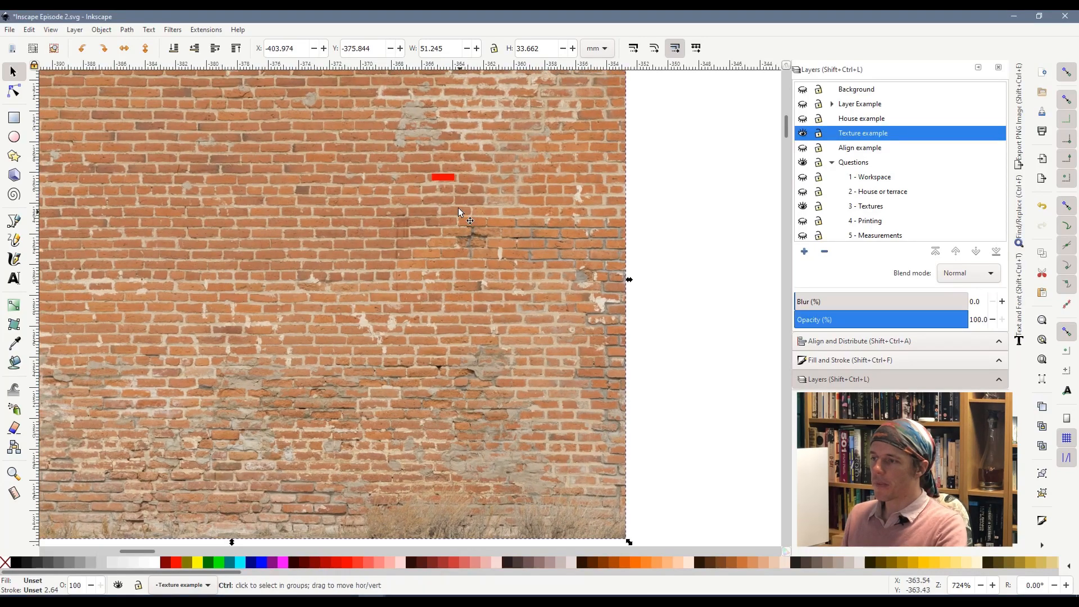
pyautogui.scroll(4, 459, 211)
pyautogui.moveTo(485, 180); pyautogui.dragTo(487, 87)
pyautogui.scroll(-3, 453, 187)
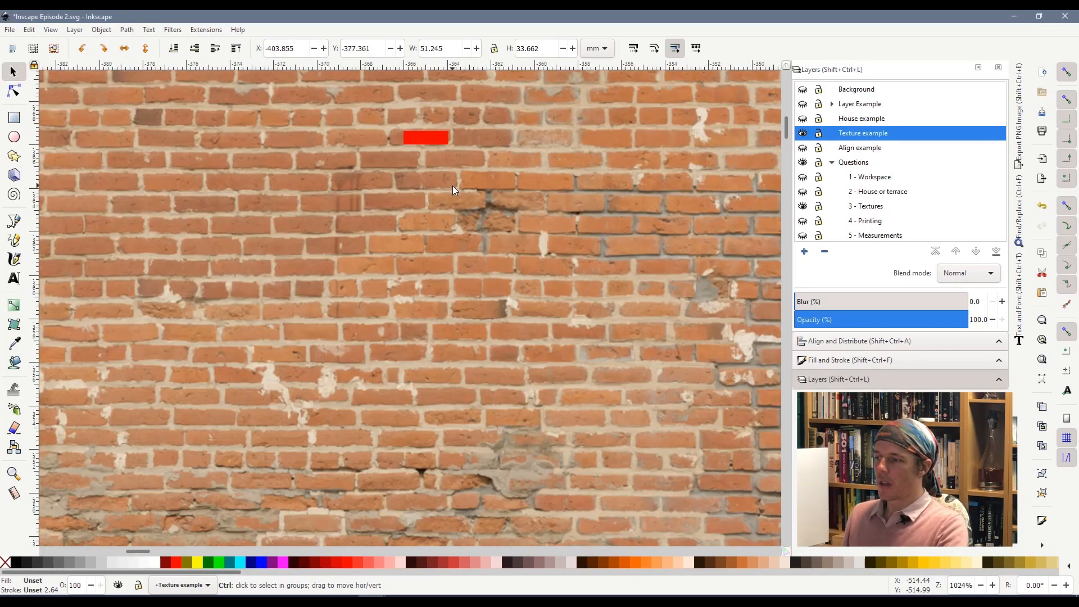
pyautogui.scroll(-3, 453, 186)
pyautogui.scroll(5, 433, 400)
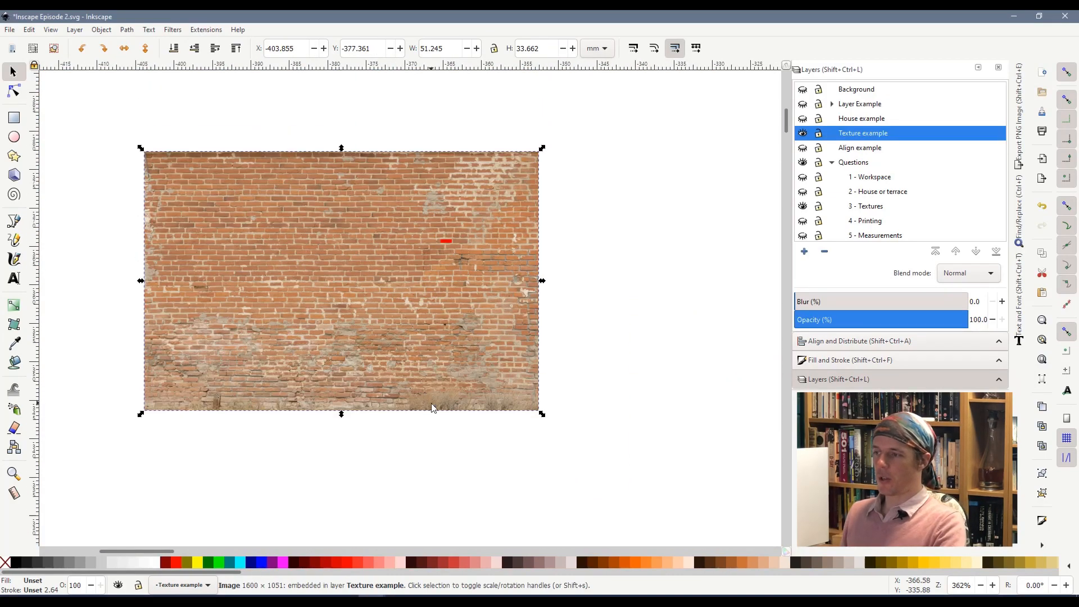
# Step: Move the tiny red rectangle off the brick texture, and move the texture to clear space below the viewer comment
pyautogui.moveTo(447, 308); pyautogui.dragTo(609, 311)
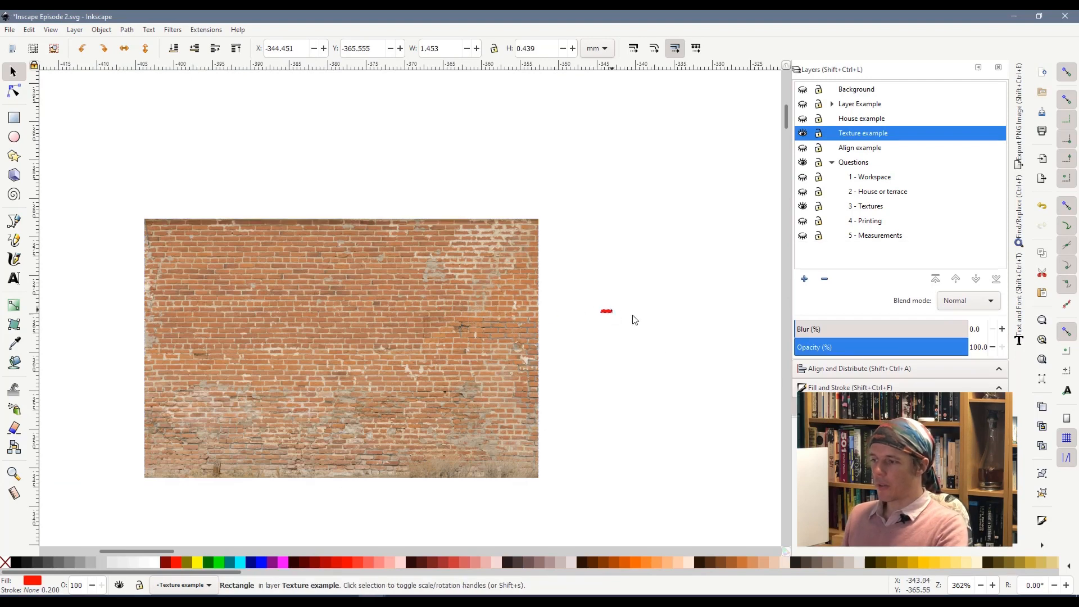
pyautogui.scroll(-3, 518, 308)
pyautogui.moveTo(443, 318); pyautogui.dragTo(183, 221)
pyautogui.click(403, 394)
# Step: Delete both red brick rectangles with their dimension labels, and move the scaled brick texture about 22 mm right
pyautogui.hscroll(3, 263, 551)
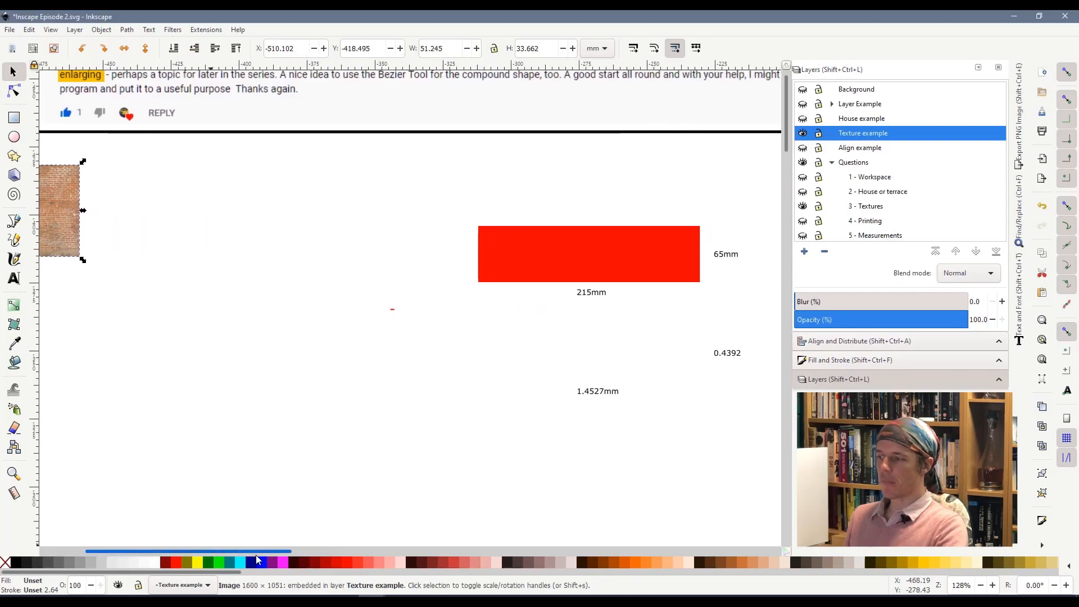
pyautogui.moveTo(378, 193); pyautogui.dragTo(749, 448)
pyautogui.press('Delete')
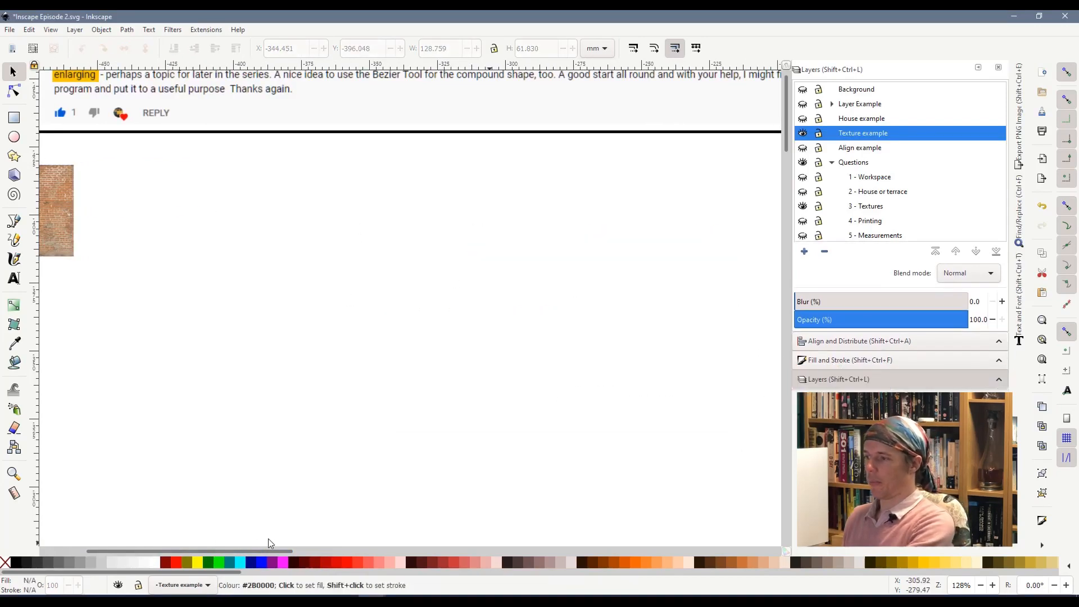
pyautogui.hscroll(-1, 256, 551)
pyautogui.hscroll(-2, 252, 556)
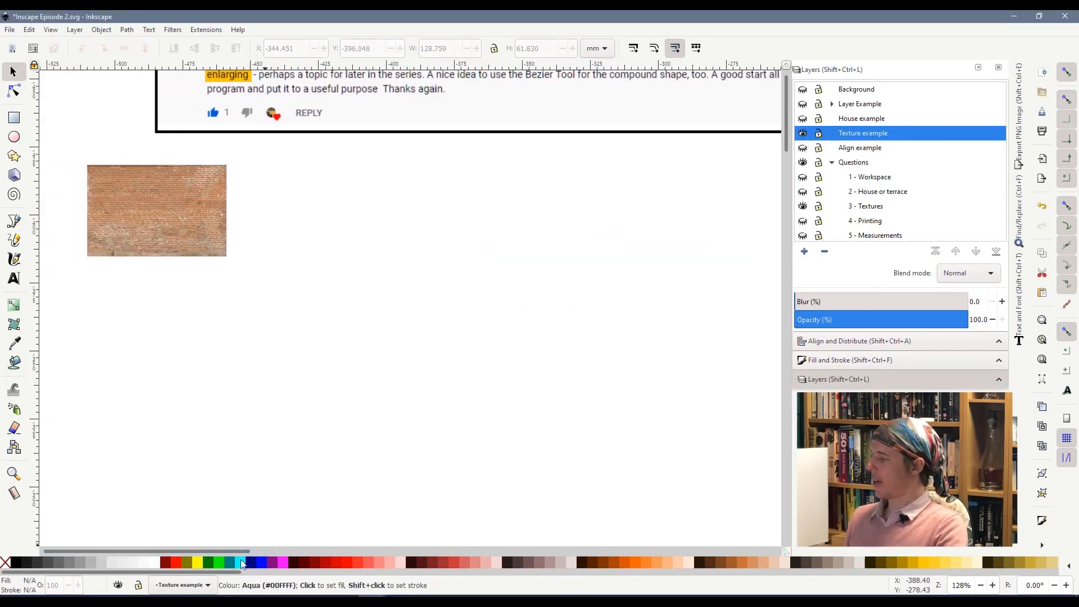
pyautogui.moveTo(197, 217); pyautogui.dragTo(244, 216)
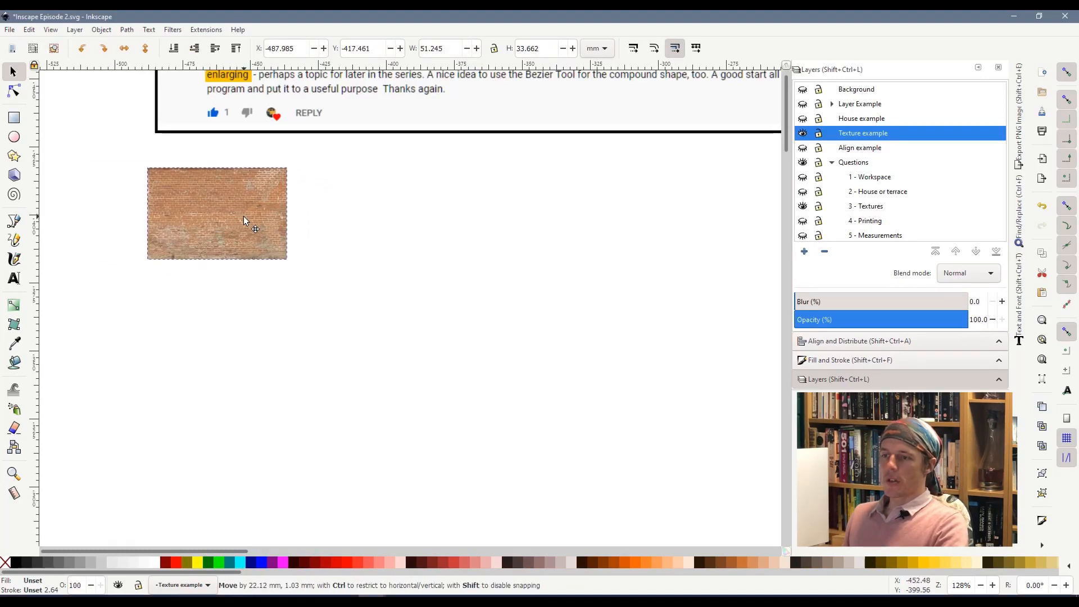
# Step: Show the Background layer and delete the spiral beside the brown wall
pyautogui.click(802, 90)
pyautogui.click(361, 322)
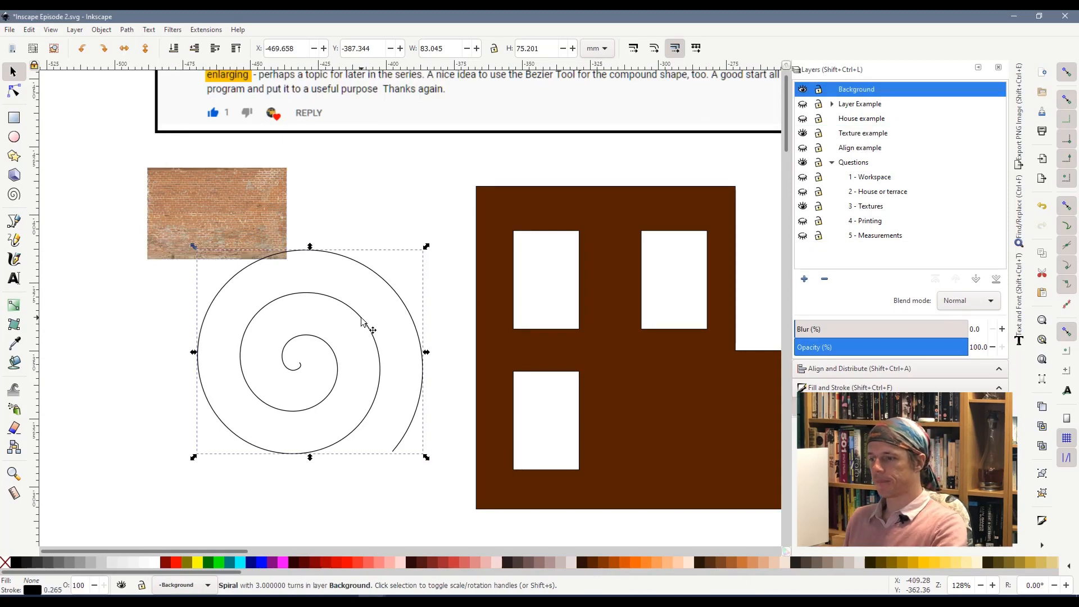
pyautogui.press('Delete')
# Step: Scale the brown wall outline down proportionally to about 69 × 41 mm, and place it just beside the brick texture
pyautogui.moveTo(635, 373); pyautogui.dragTo(476, 342)
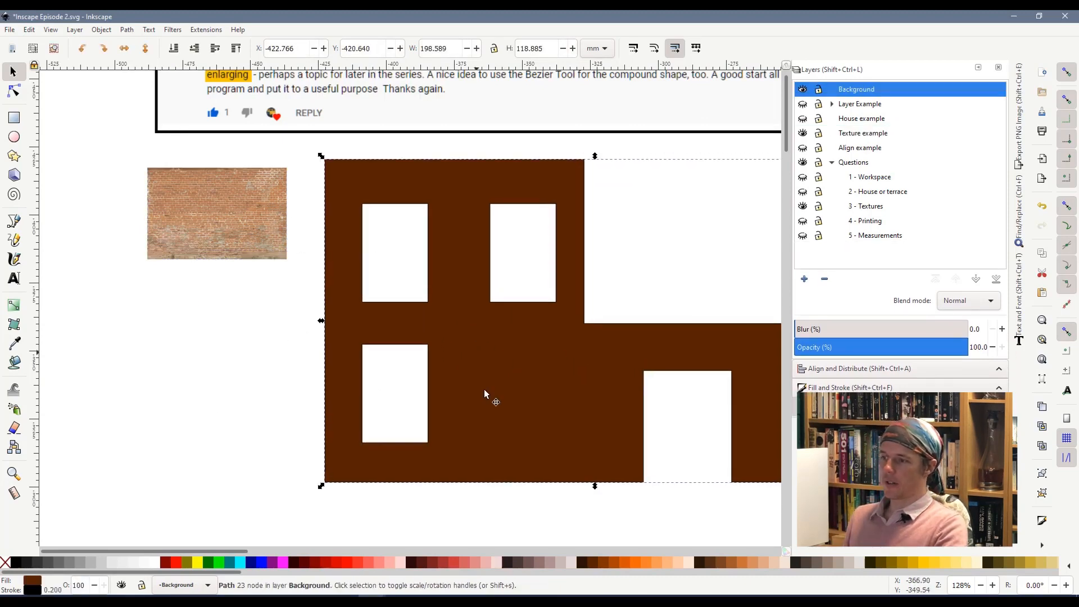
pyautogui.scroll(-3, 523, 434)
pyautogui.scroll(1, 471, 477)
pyautogui.hscroll(5, 281, 548)
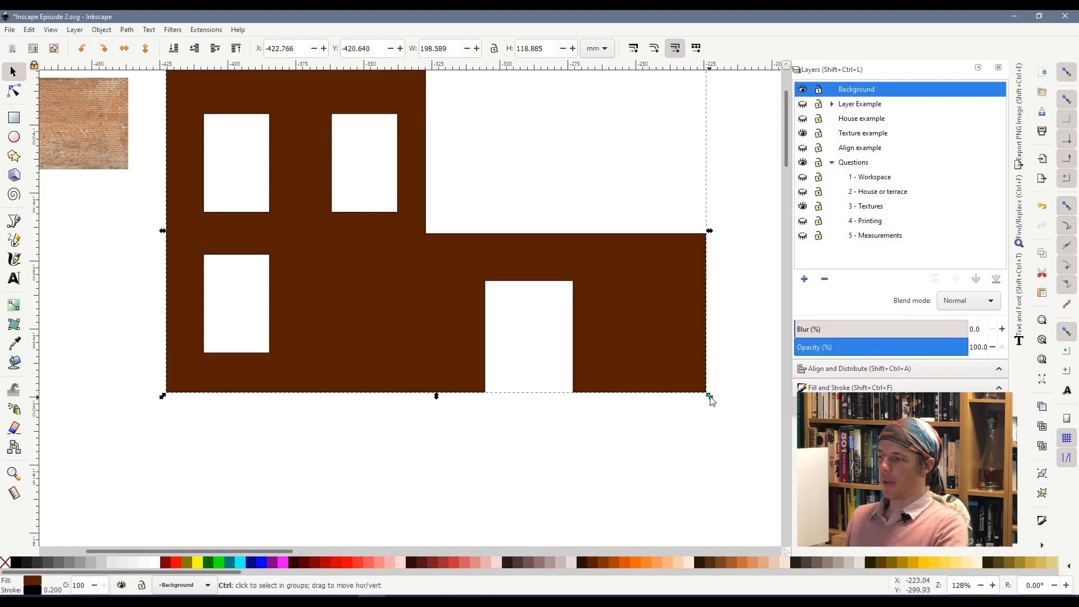
pyautogui.moveTo(708, 398); pyautogui.dragTo(358, 186)
pyautogui.moveTo(219, 173); pyautogui.dragTo(294, 265)
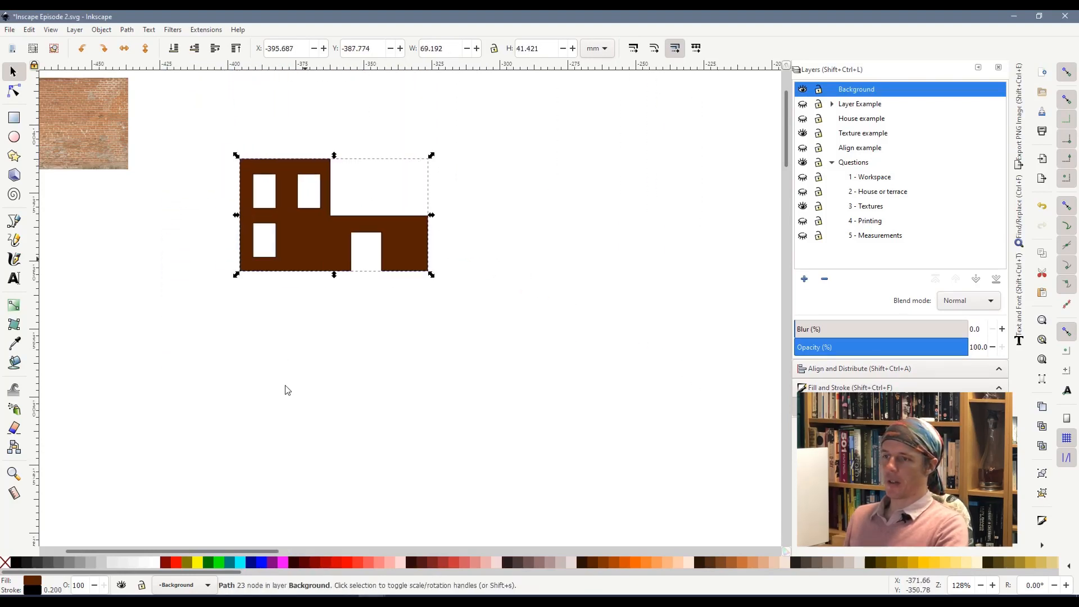
pyautogui.scroll(1, 232, 229)
pyautogui.scroll(-2, 232, 225)
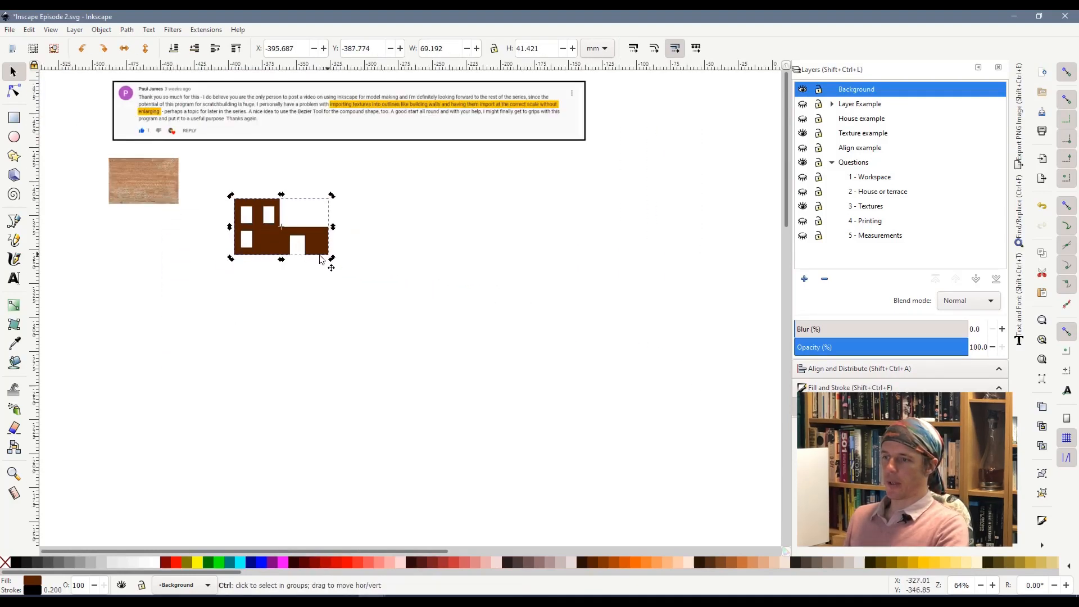
# Step: Scale the brown wall outline down proportionally to about 46 × 27 mm, and move the brick texture to its other side
pyautogui.moveTo(333, 260); pyautogui.dragTo(308, 239)
pyautogui.scroll(2, 202, 202)
pyautogui.click(243, 288)
pyautogui.moveTo(138, 217); pyautogui.dragTo(356, 261)
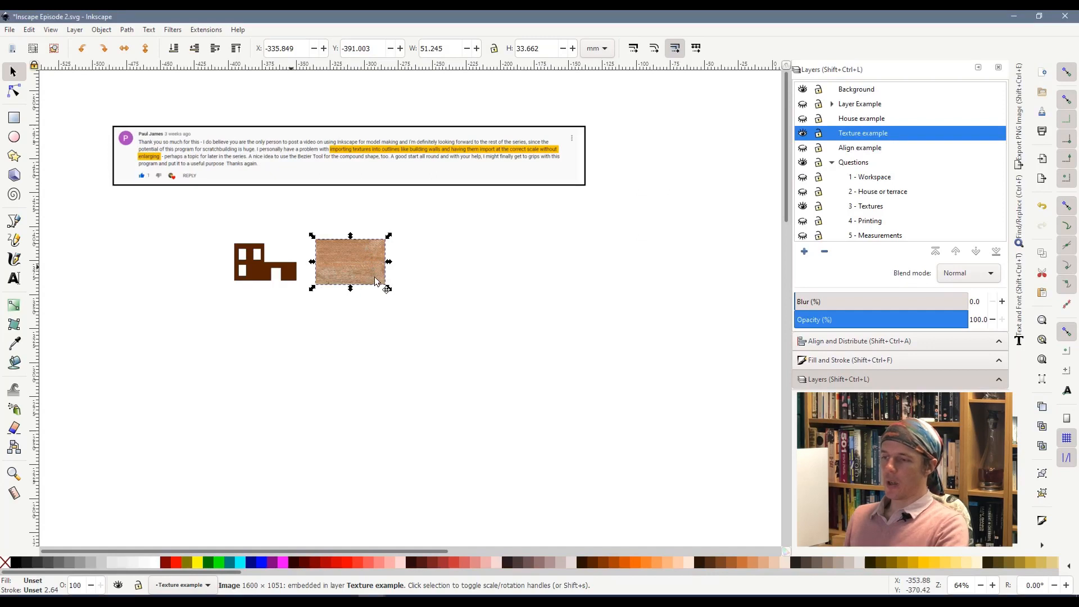
# Step: Try the brown wall outline centred over the brick texture, and undo the move
pyautogui.moveTo(287, 271); pyautogui.dragTo(345, 278)
pyautogui.scroll(3, 351, 266)
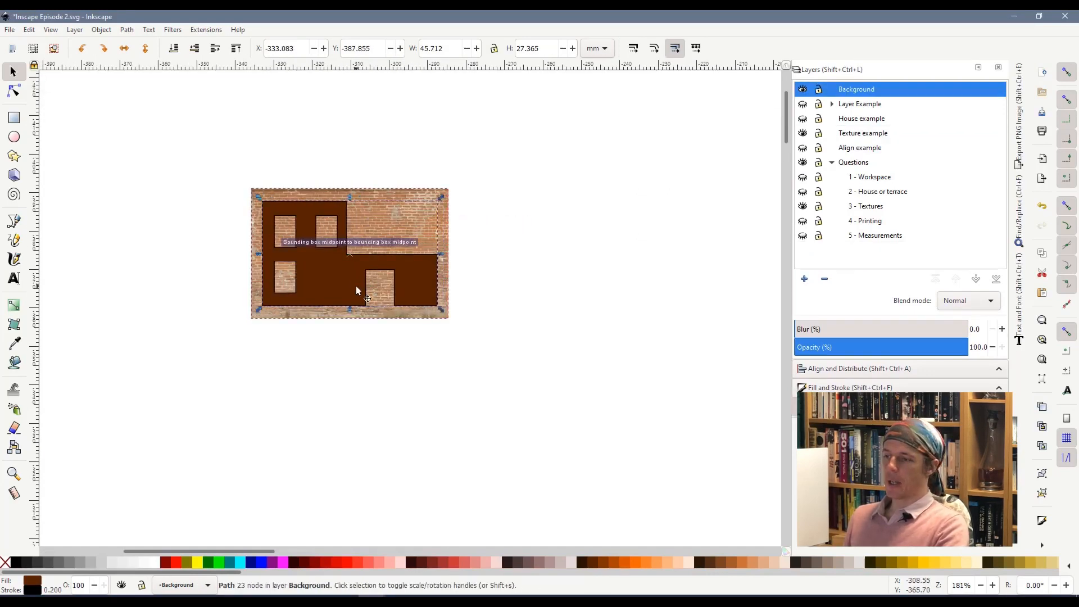
pyautogui.hotkey('ctrl', 'z')
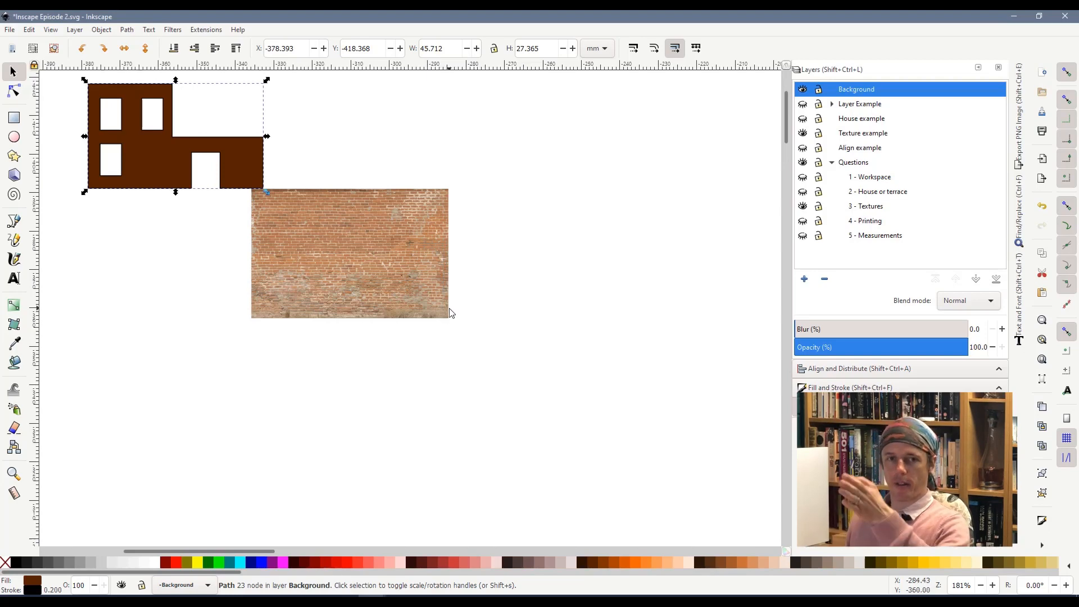
# Step: Arrange the brick texture and the brown wall outline side by side with a gap between them
pyautogui.moveTo(318, 275); pyautogui.dragTo(374, 281)
pyautogui.moveTo(243, 171); pyautogui.dragTo(257, 296)
pyautogui.moveTo(383, 289); pyautogui.dragTo(418, 234)
pyautogui.moveTo(250, 301); pyautogui.dragTo(279, 249)
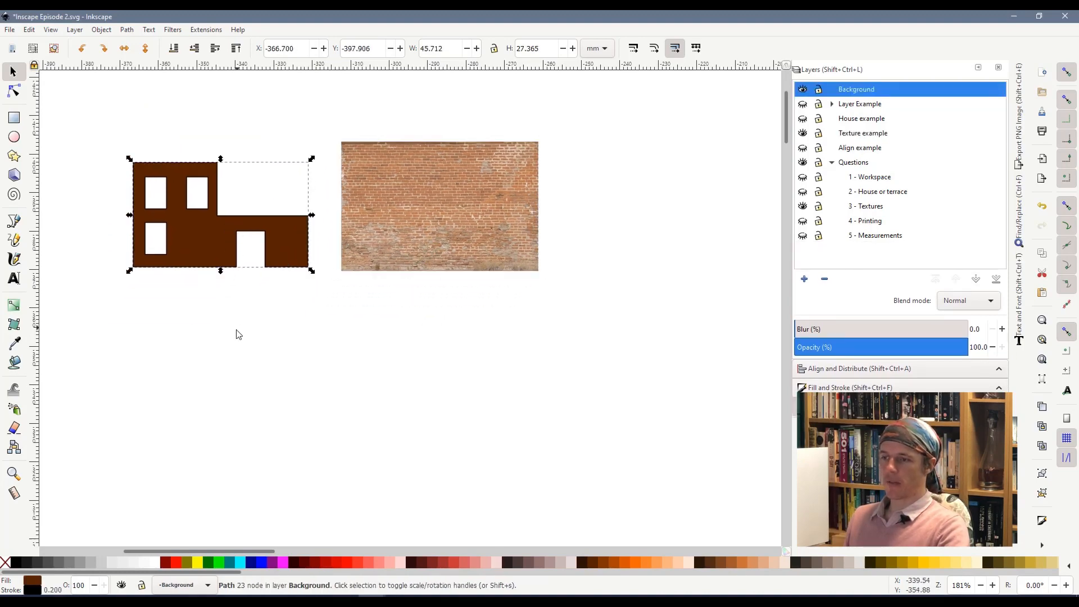
# Step: Snap the wall outline's midpoint to the brick texture's midpoint, and remove its brown fill so only the stroke remains
pyautogui.moveTo(193, 248); pyautogui.dragTo(416, 234)
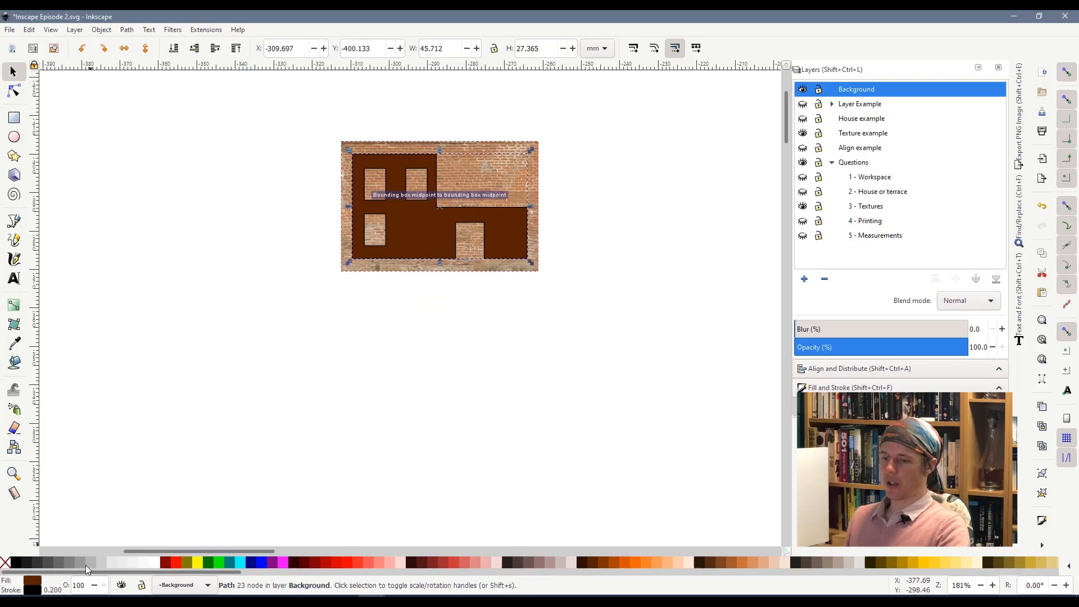
pyautogui.click(5, 562)
pyautogui.scroll(1, 430, 198)
pyautogui.scroll(1, 430, 197)
pyautogui.click(392, 350)
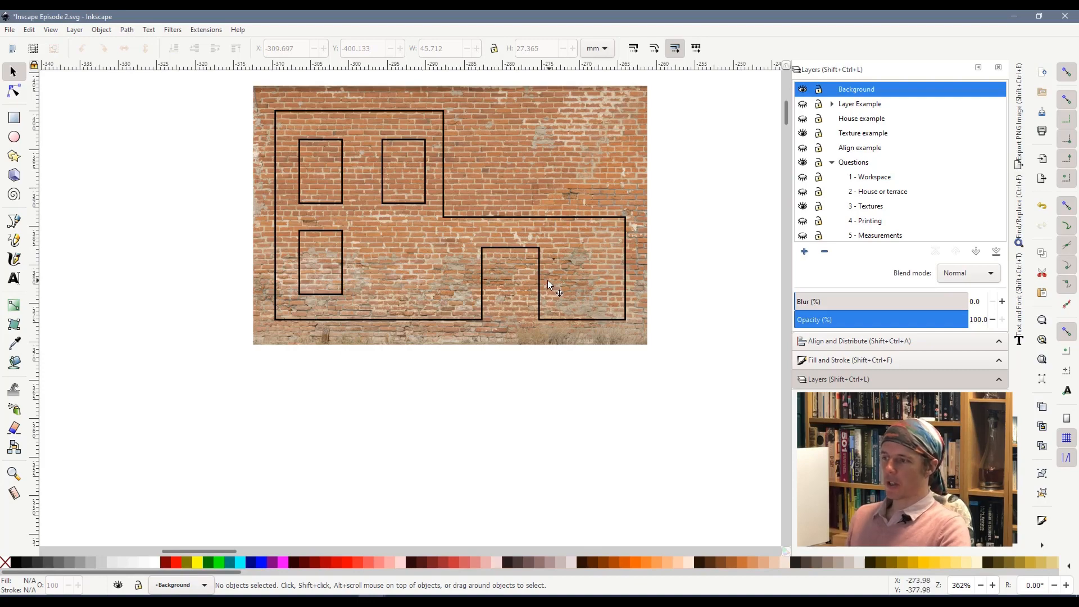
# Step: Pull the unfilled wall outline off the brick texture, shift the texture slightly, and snap the outline back to its centre
pyautogui.moveTo(540, 283); pyautogui.dragTo(411, 427)
pyautogui.moveTo(529, 173); pyautogui.dragTo(513, 209)
pyautogui.click(350, 447)
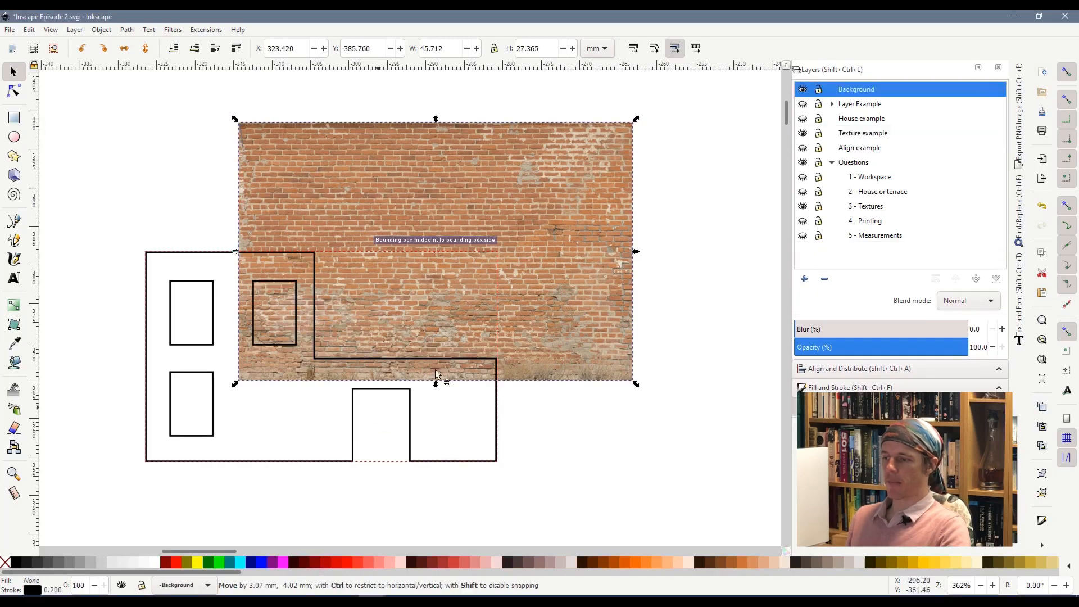
pyautogui.moveTo(350, 447); pyautogui.dragTo(465, 342)
# Step: Select the wall outline and brick texture together, and move both up and to the left as one
pyautogui.moveTo(634, 421); pyautogui.dragTo(657, 435)
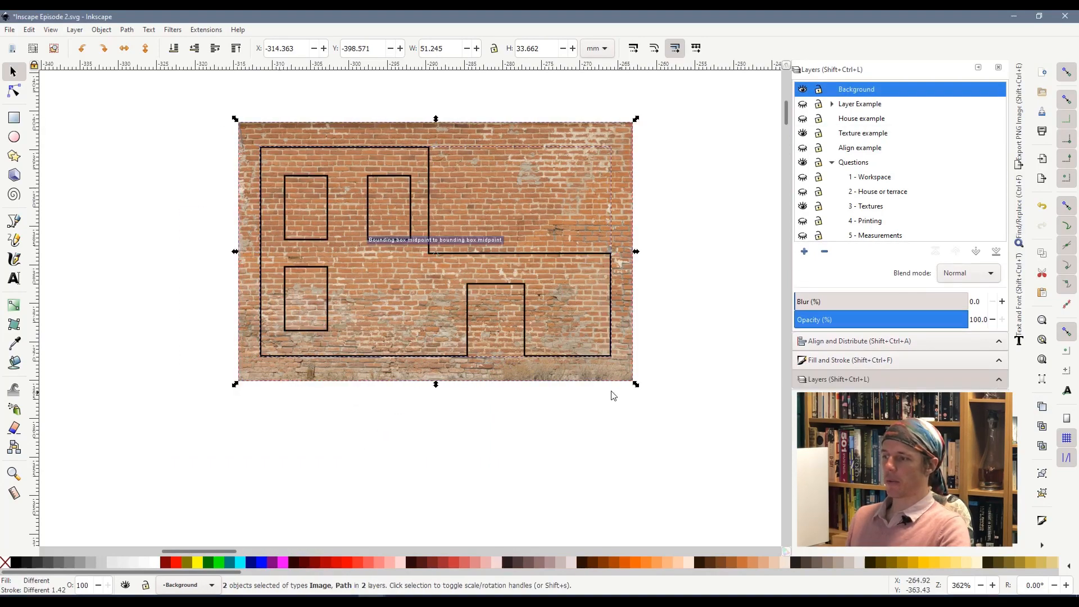
pyautogui.moveTo(594, 367); pyautogui.dragTo(595, 415)
pyautogui.click(532, 472)
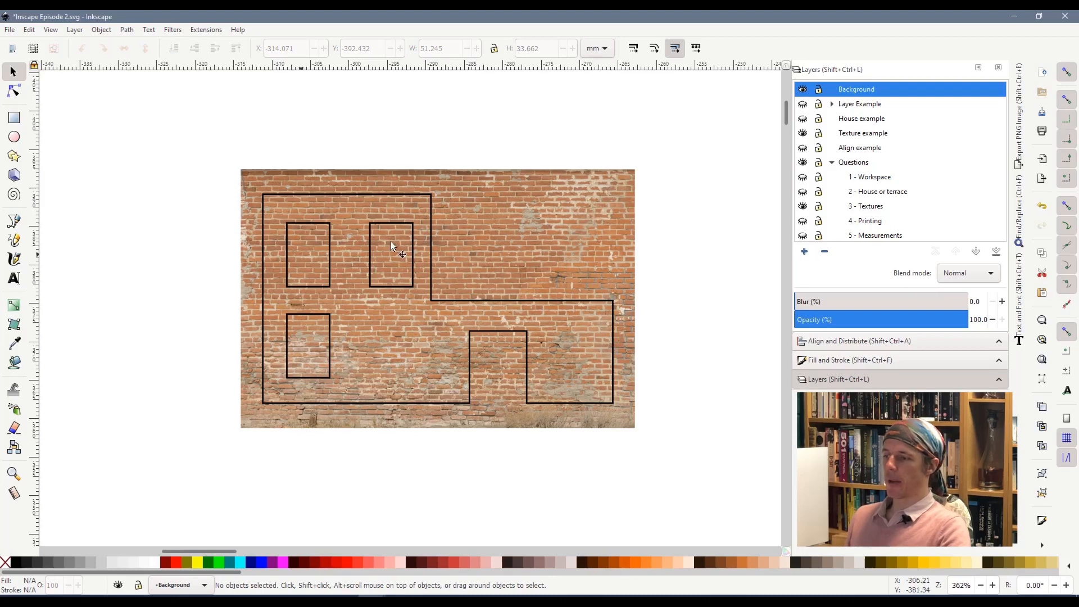
pyautogui.moveTo(621, 422); pyautogui.dragTo(669, 481)
pyautogui.moveTo(183, 131); pyautogui.dragTo(183, 131)
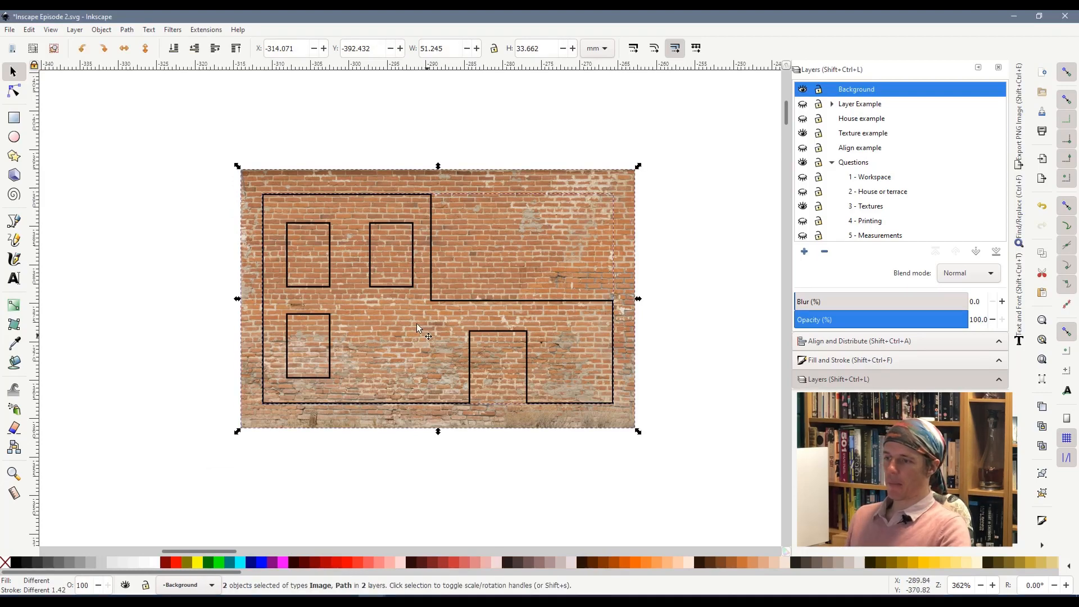
pyautogui.moveTo(419, 326); pyautogui.dragTo(243, 248)
pyautogui.click(314, 396)
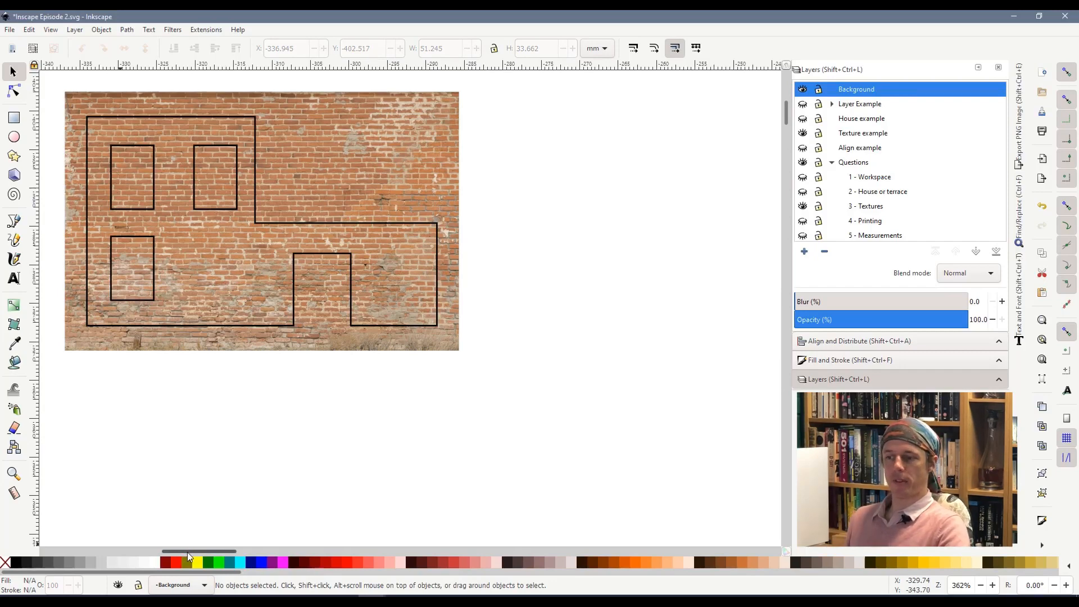
# Step: Draw five overlapping unfilled rectangles of different sizes in the clear canvas beside the texture
pyautogui.moveTo(189, 552); pyautogui.dragTo(236, 552)
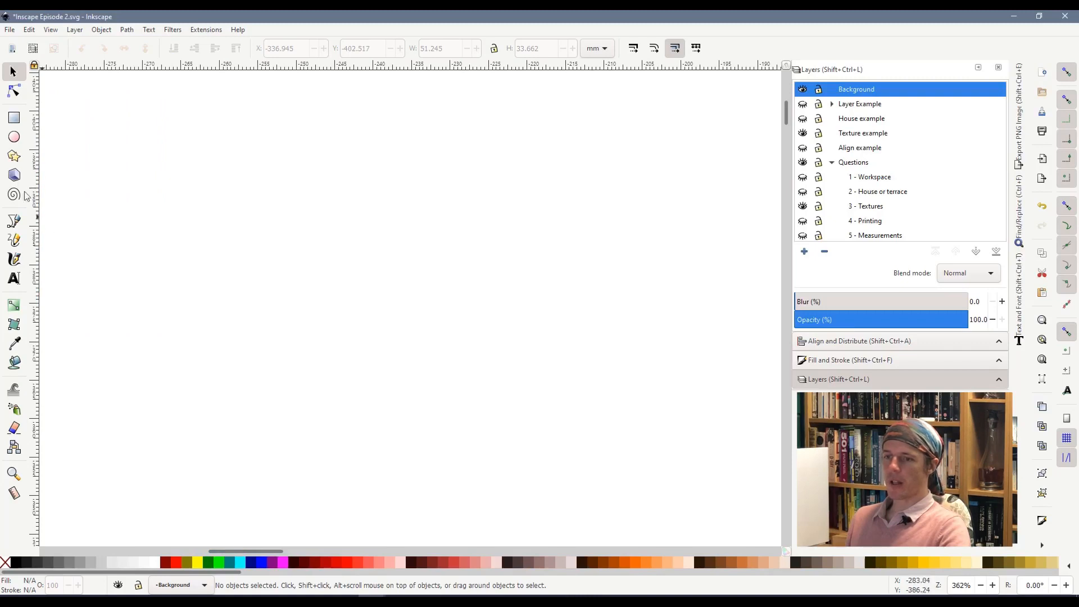
pyautogui.click(14, 118)
pyautogui.moveTo(233, 155); pyautogui.dragTo(398, 225)
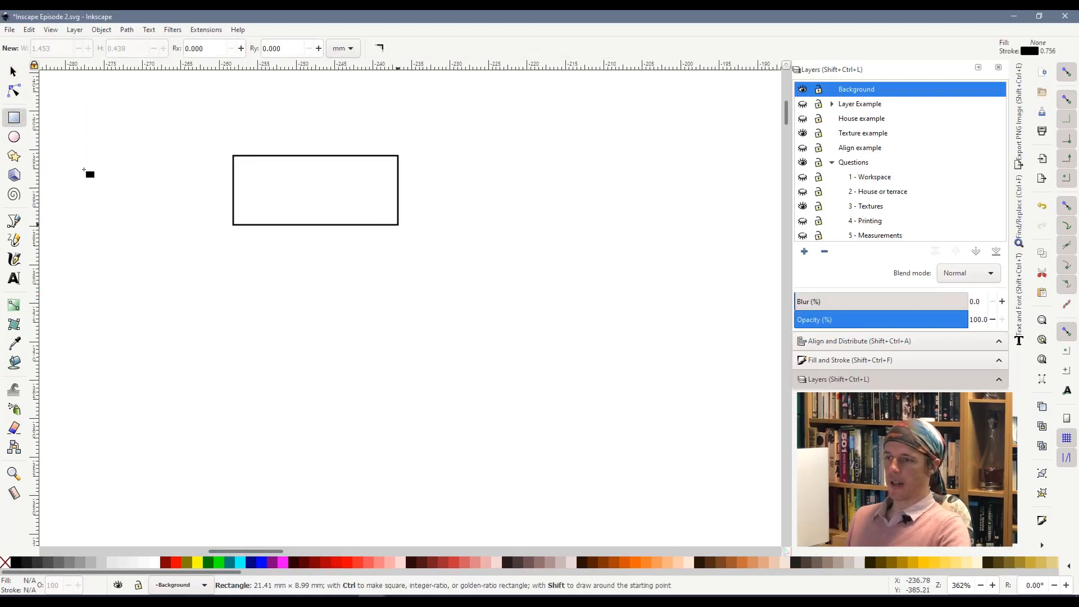
pyautogui.moveTo(313, 180); pyautogui.dragTo(412, 277)
pyautogui.moveTo(259, 251); pyautogui.dragTo(493, 346)
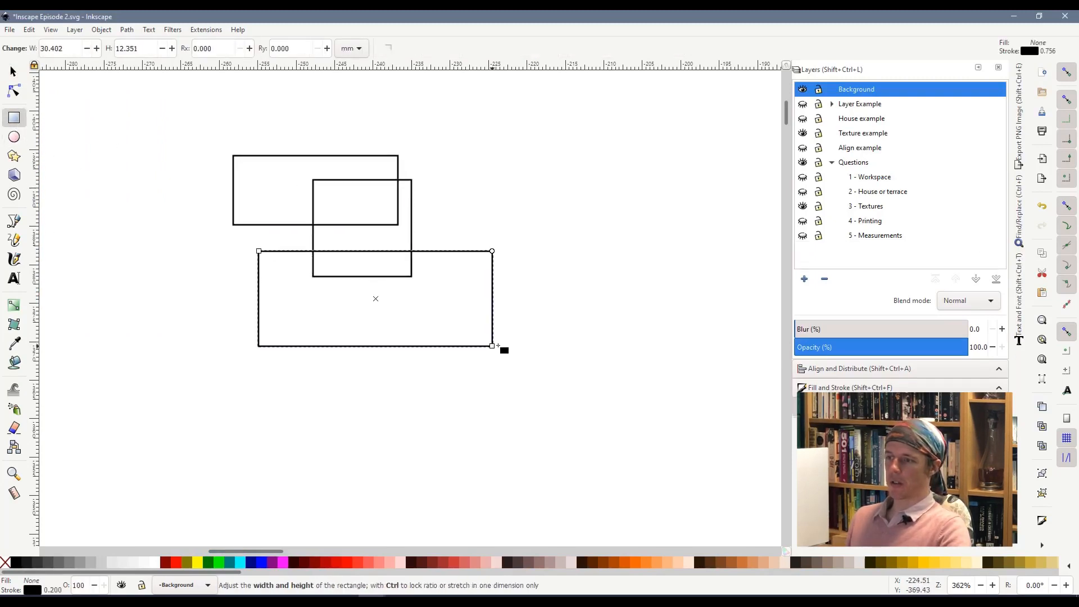
pyautogui.moveTo(609, 385); pyautogui.dragTo(332, 117)
pyautogui.moveTo(191, 333); pyautogui.dragTo(495, 416)
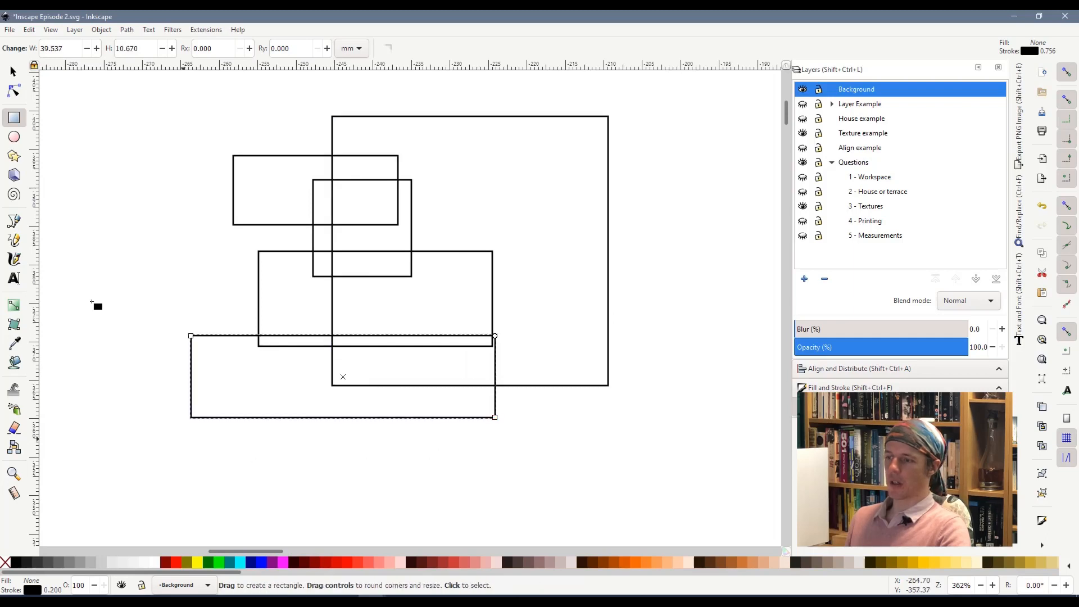
pyautogui.click(13, 72)
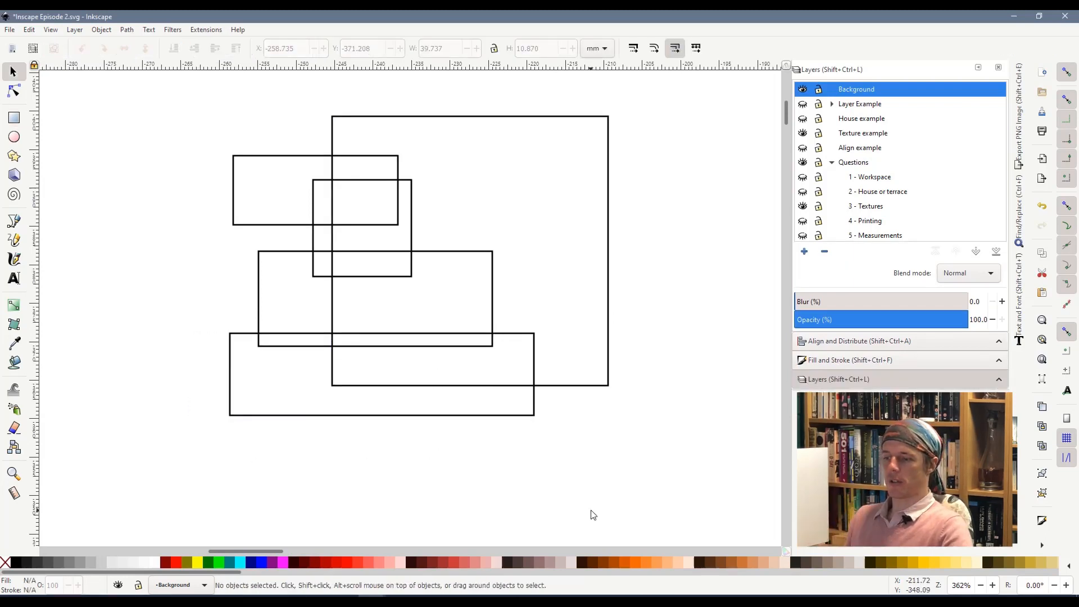
# Step: Draw an ellipse about 29 × 26 mm over the rectangles, fill it light red, and move it to their left
pyautogui.click(15, 140)
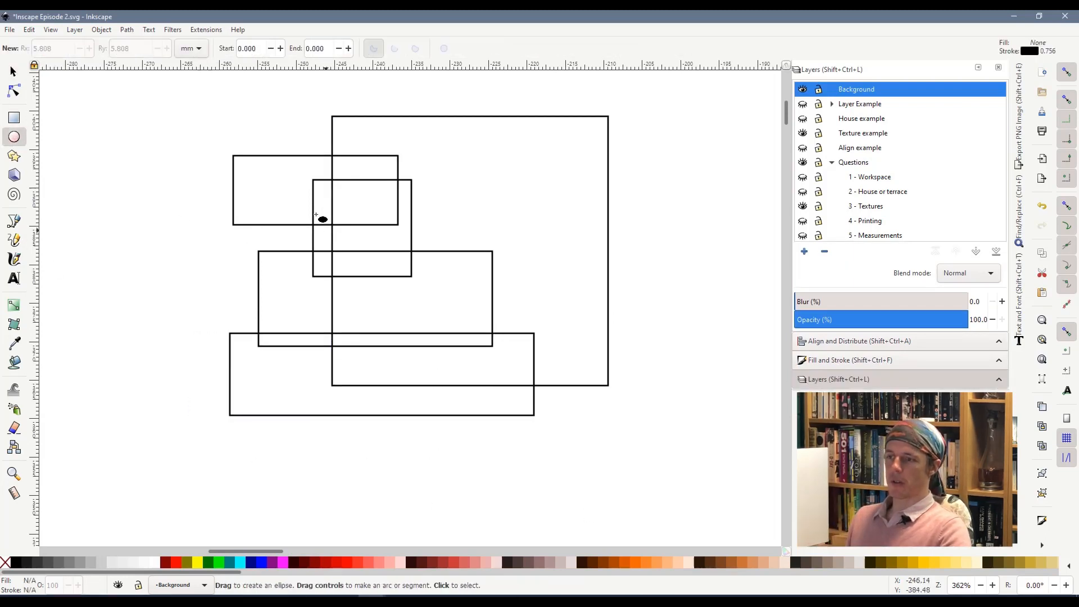
pyautogui.moveTo(291, 187); pyautogui.dragTo(512, 385)
pyautogui.click(481, 559)
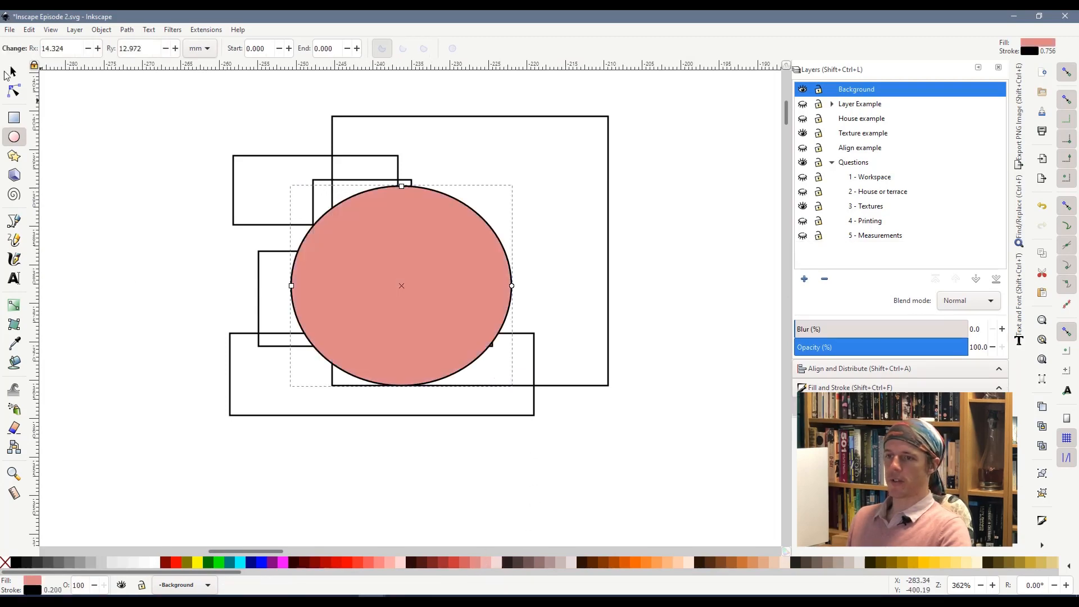
pyautogui.press('s')
pyautogui.moveTo(455, 304); pyautogui.dragTo(159, 283)
# Step: Group the five rectangles, and move the light red ellipse on top of the group
pyautogui.moveTo(206, 106); pyautogui.dragTo(652, 484)
pyautogui.rightClick(465, 257)
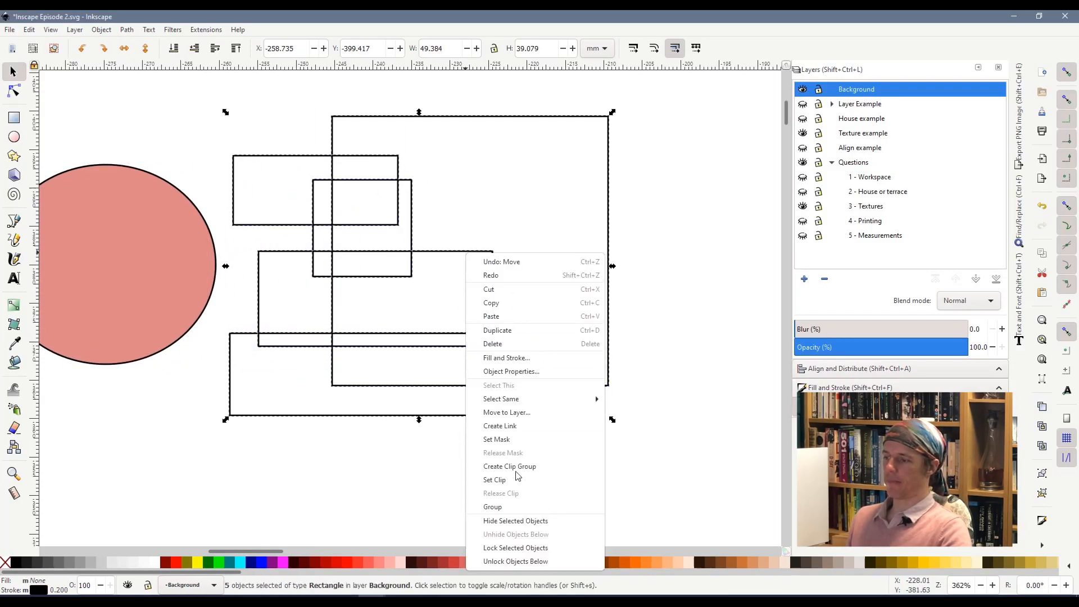
pyautogui.click(514, 507)
pyautogui.moveTo(126, 275); pyautogui.dragTo(450, 371)
pyautogui.click(205, 240)
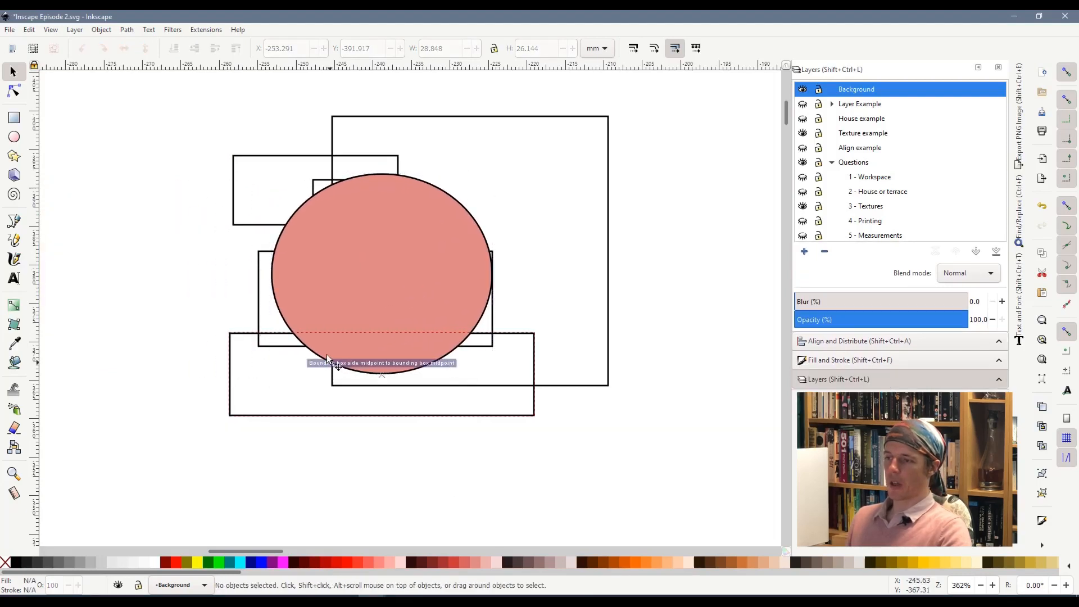
# Step: Clip the rectangle group to the ellipse's shape using Set Clip
pyautogui.click(273, 158)
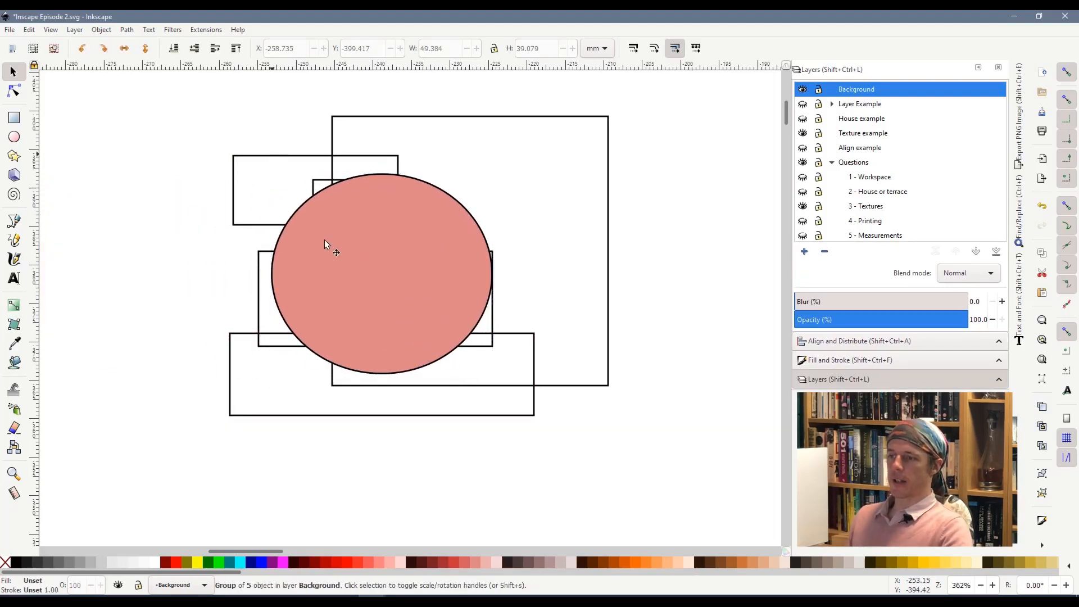
pyautogui.keyDown('shift'); pyautogui.click(354, 261); pyautogui.keyUp('shift')
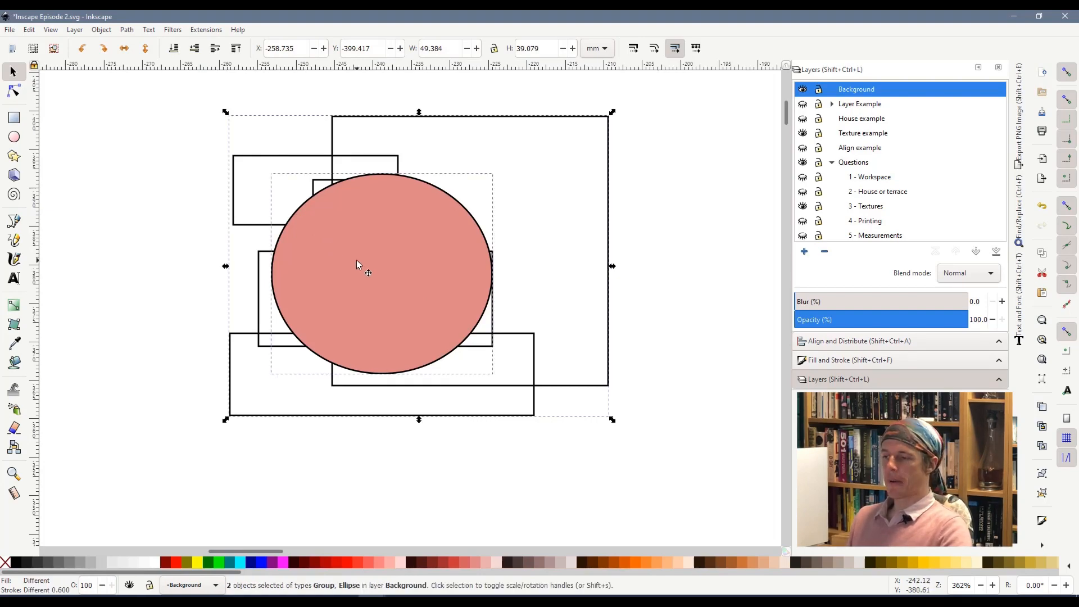
pyautogui.rightClick(357, 260)
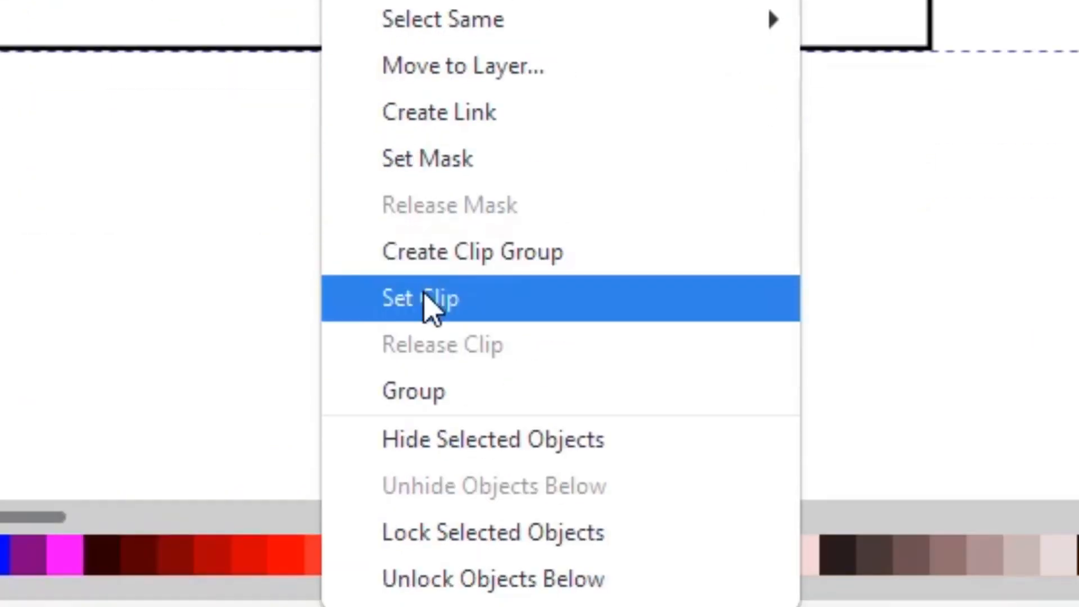
pyautogui.click(425, 306)
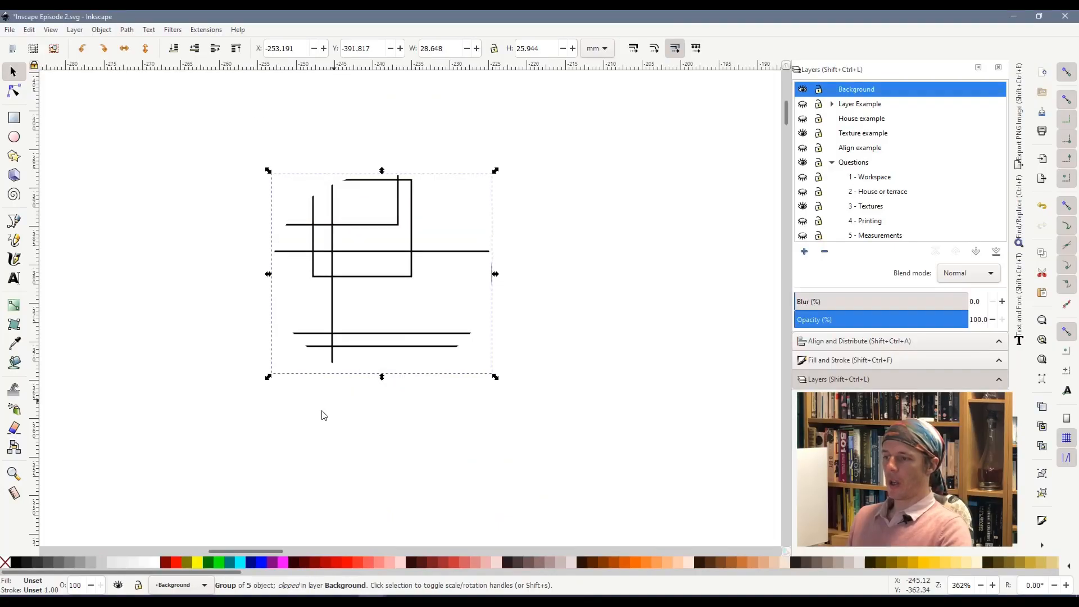
pyautogui.click(314, 426)
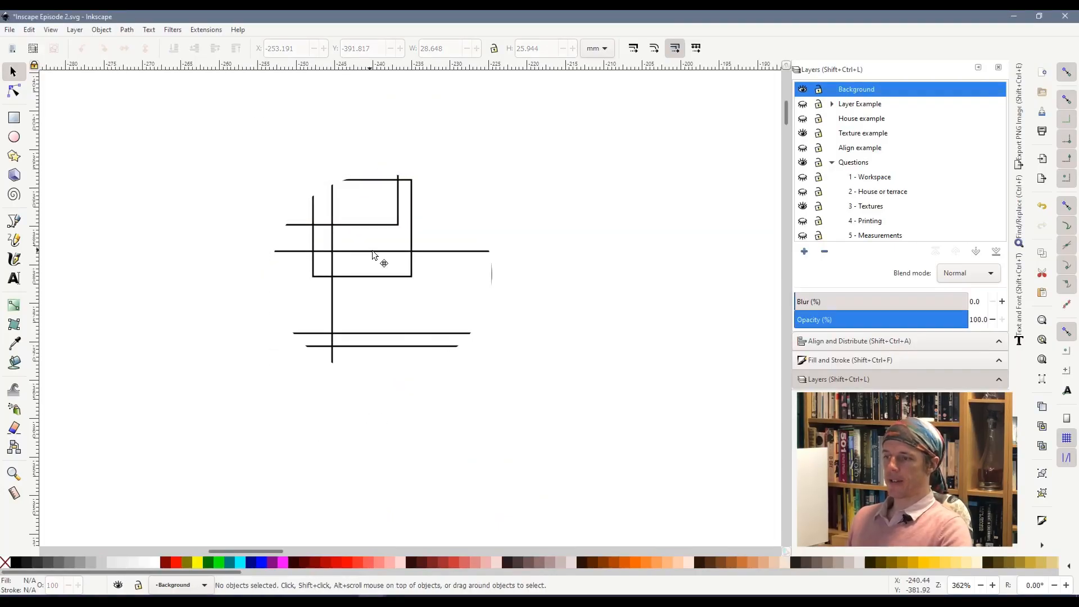
# Step: Move the clipped rectangle group up and left, and stretch it to about 49 × 34 mm
pyautogui.moveTo(372, 255); pyautogui.dragTo(348, 225)
pyautogui.click(522, 382)
pyautogui.moveTo(495, 352); pyautogui.dragTo(646, 419)
pyautogui.click(306, 320)
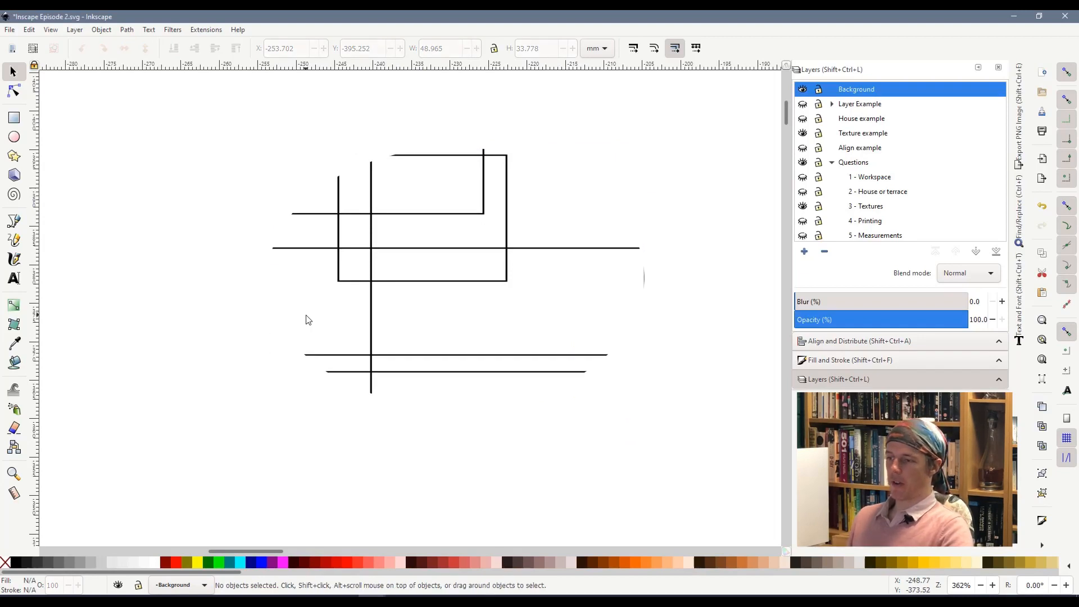
# Step: Release the clip from the rectangle group, and move the restored ellipse separately from the rectangles
pyautogui.click(369, 291)
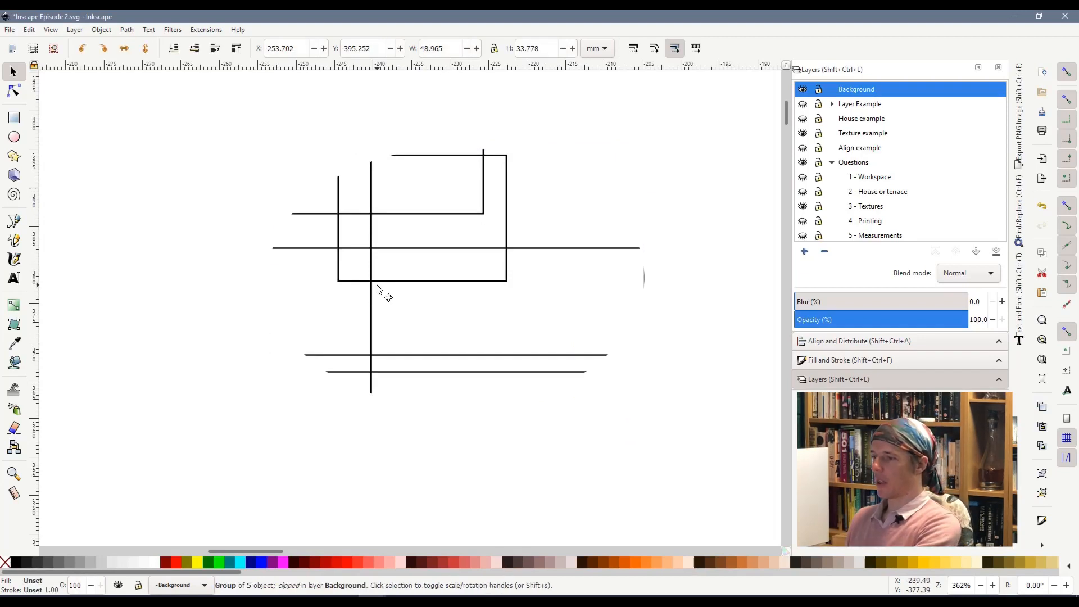
pyautogui.rightClick(379, 281)
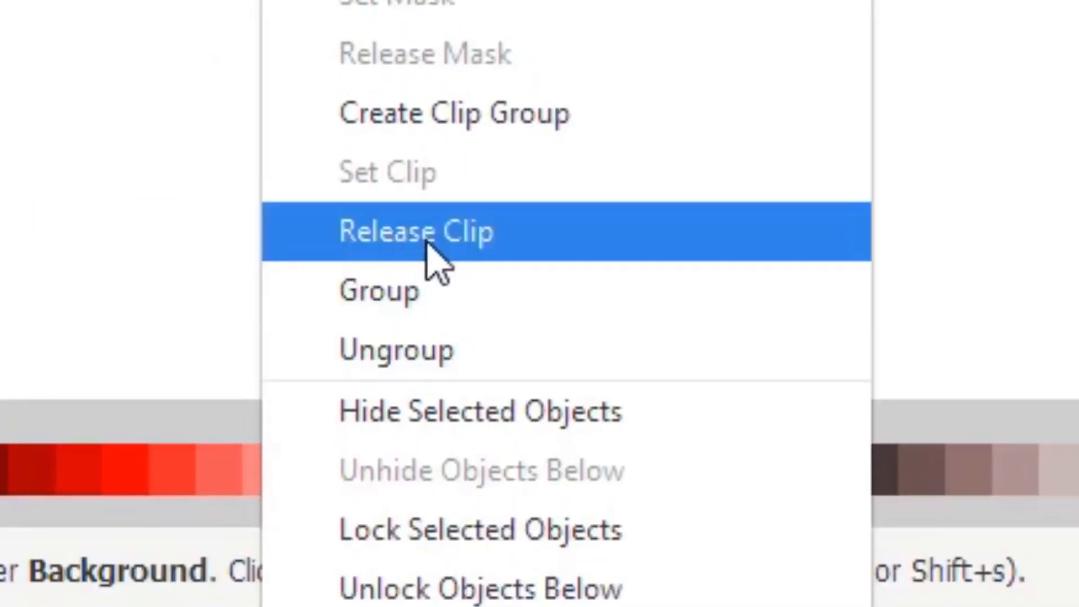
pyautogui.click(427, 237)
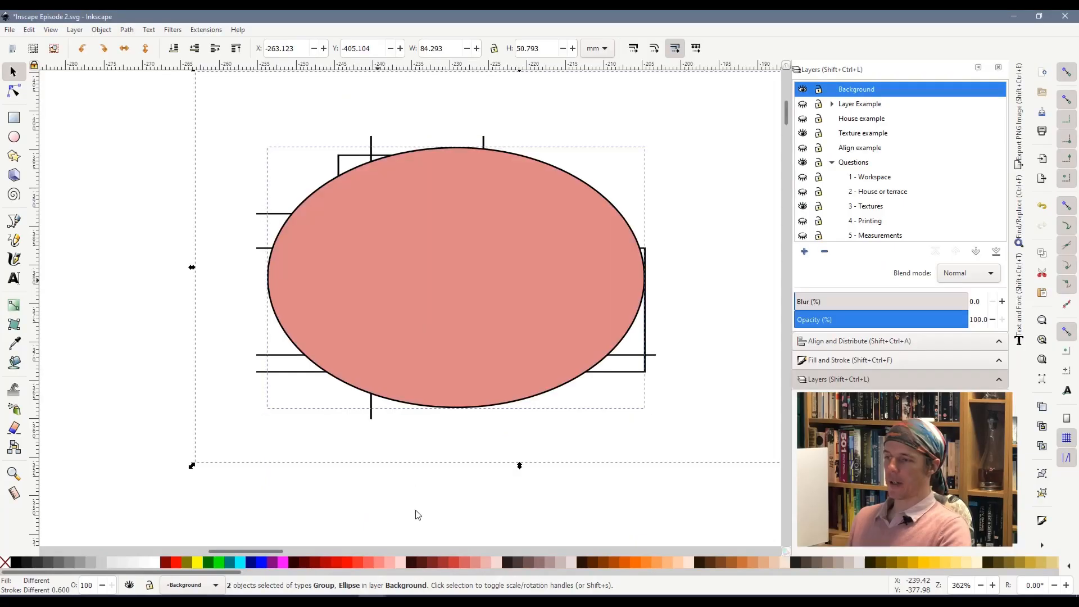
pyautogui.click(385, 489)
pyautogui.moveTo(441, 285); pyautogui.dragTo(408, 329)
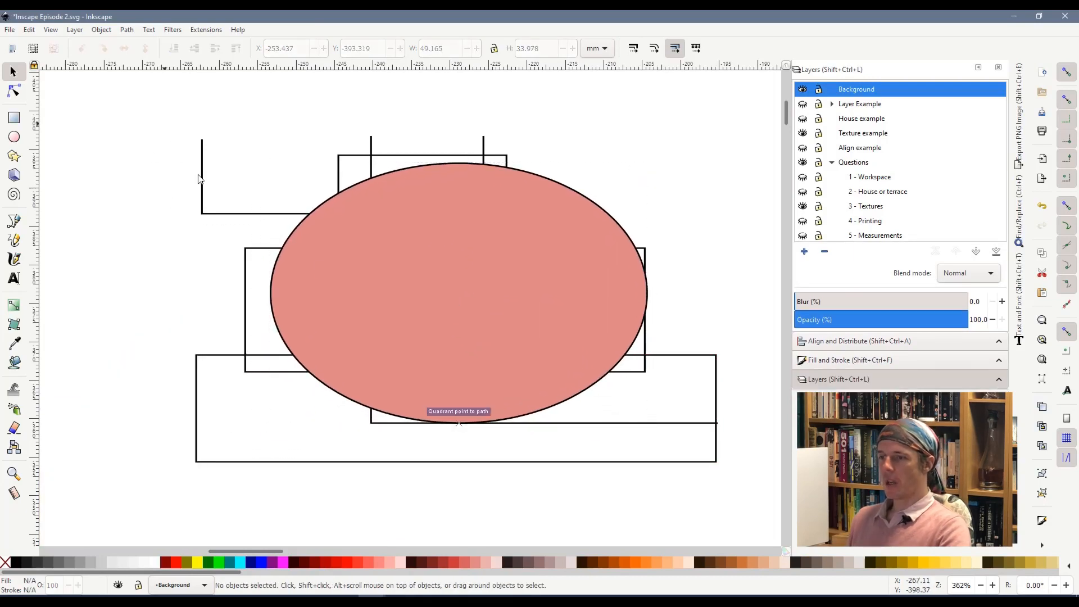
# Step: Delete the demonstration ellipse and rectangle group
pyautogui.scroll(-1, 354, 268)
pyautogui.moveTo(214, 105); pyautogui.dragTo(736, 451)
pyautogui.press('Delete')
# Step: Return to the brick texture and snap the wall outline centred on it, leaving nothing selected
pyautogui.hscroll(-10, 236, 551)
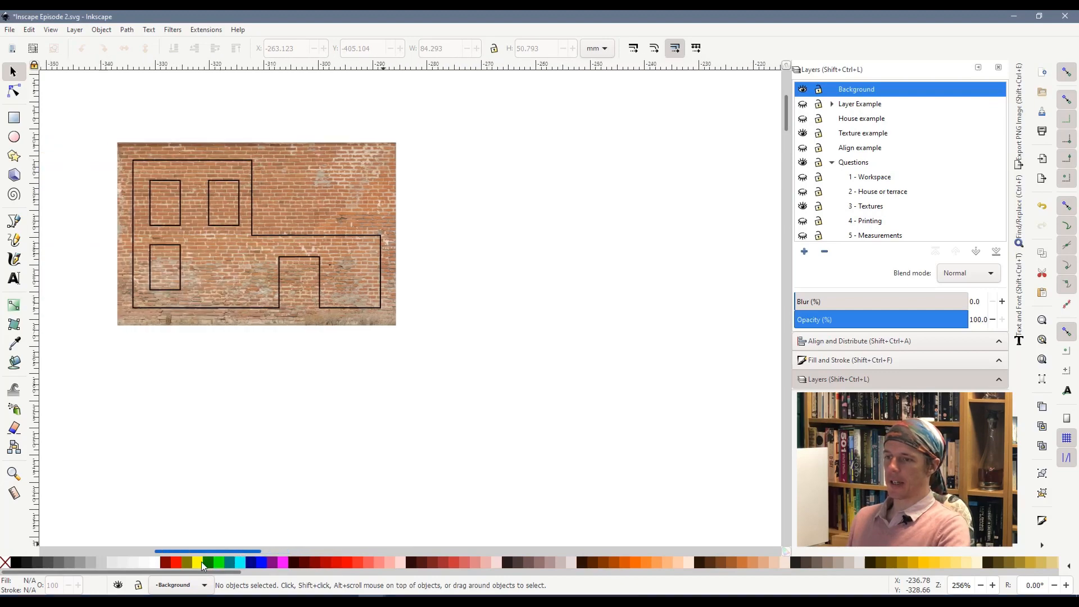
pyautogui.scroll(1, 258, 357)
pyautogui.scroll(1, 247, 302)
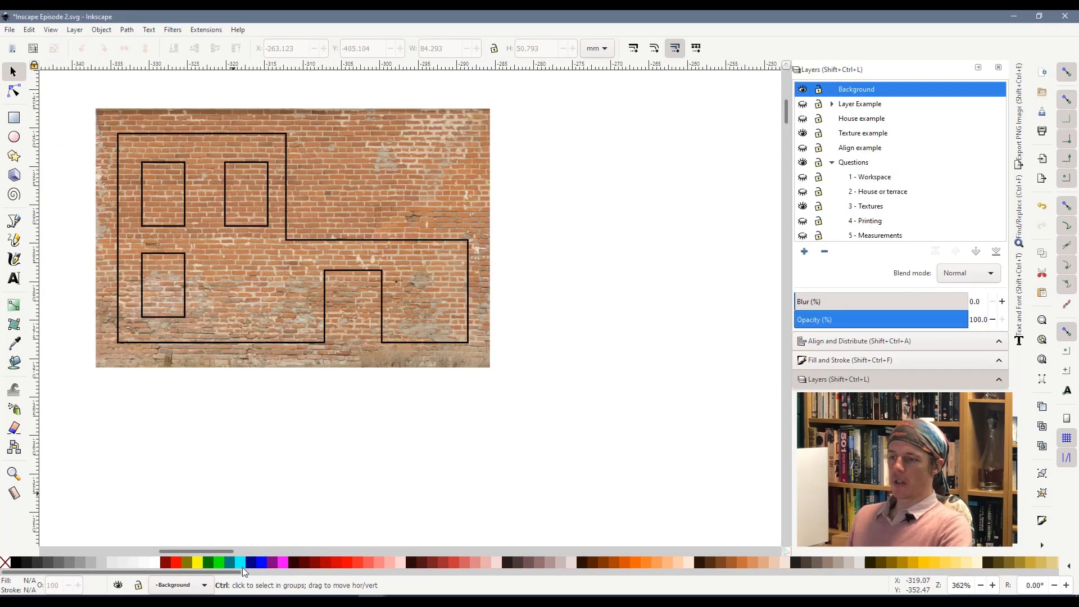
pyautogui.hscroll(-2, 248, 495)
pyautogui.scroll(1, 284, 447)
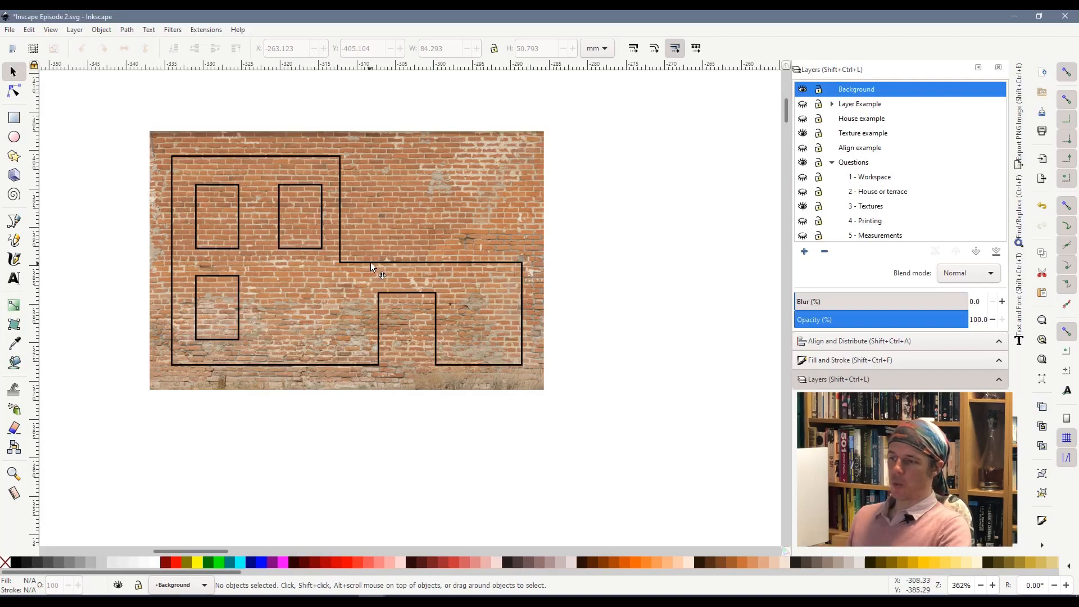
pyautogui.moveTo(369, 262)
pyautogui.mouseDown()
pyautogui.moveTo(446, 266)
pyautogui.moveTo(395, 271)
pyautogui.moveTo(371, 351)
pyautogui.moveTo(394, 396)
pyautogui.moveTo(393, 293)
pyautogui.moveTo(374, 261)
pyautogui.mouseUp()
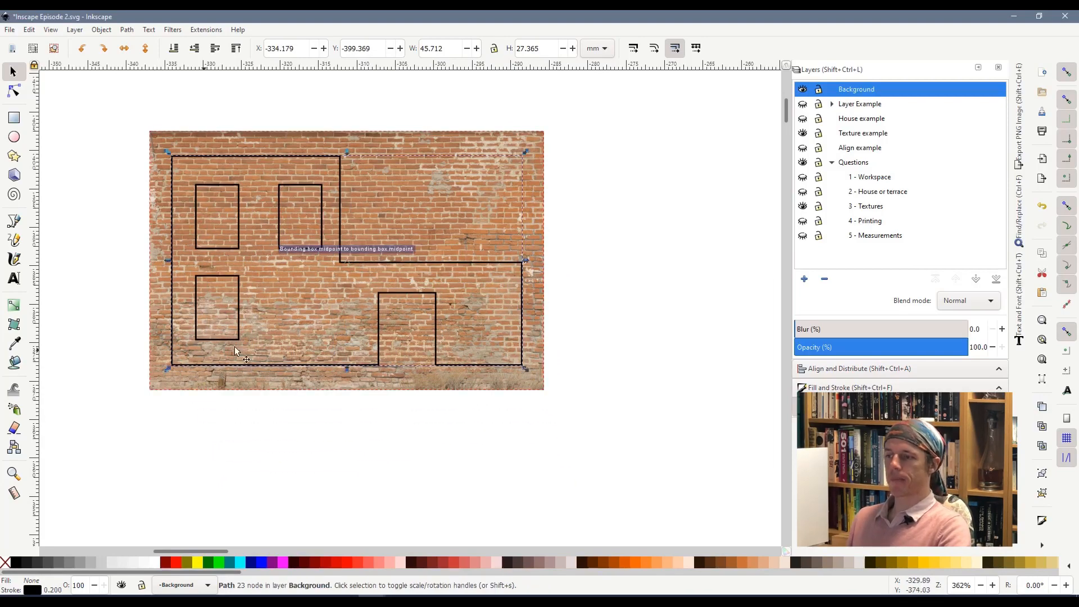
pyautogui.click(412, 443)
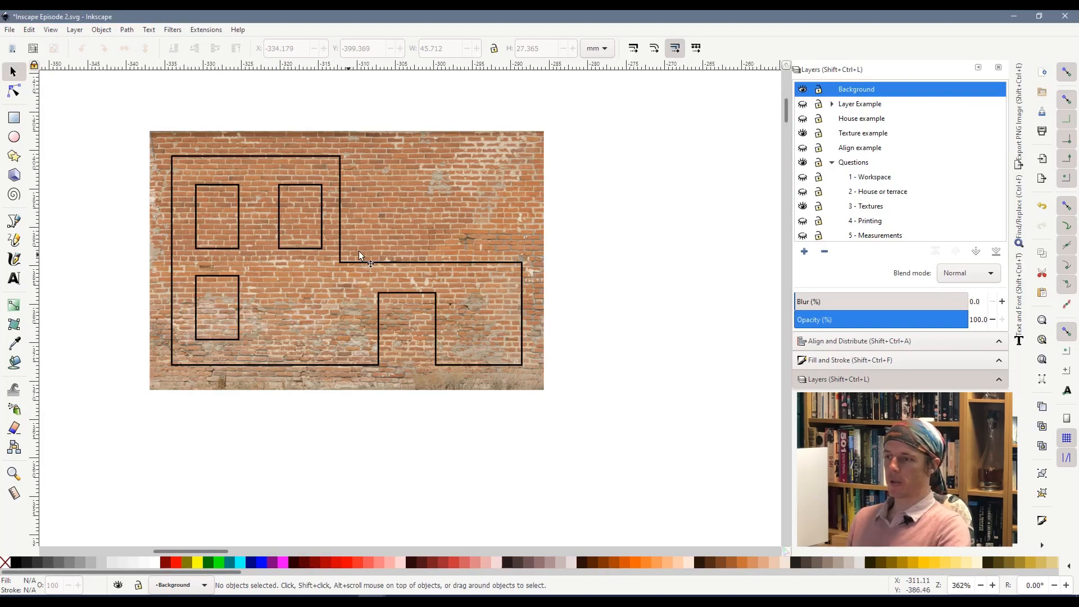
# Step: Fill the wall outline with red, remove its stroke, and place it back over the brick texture with nothing selected
pyautogui.moveTo(368, 262); pyautogui.dragTo(477, 360)
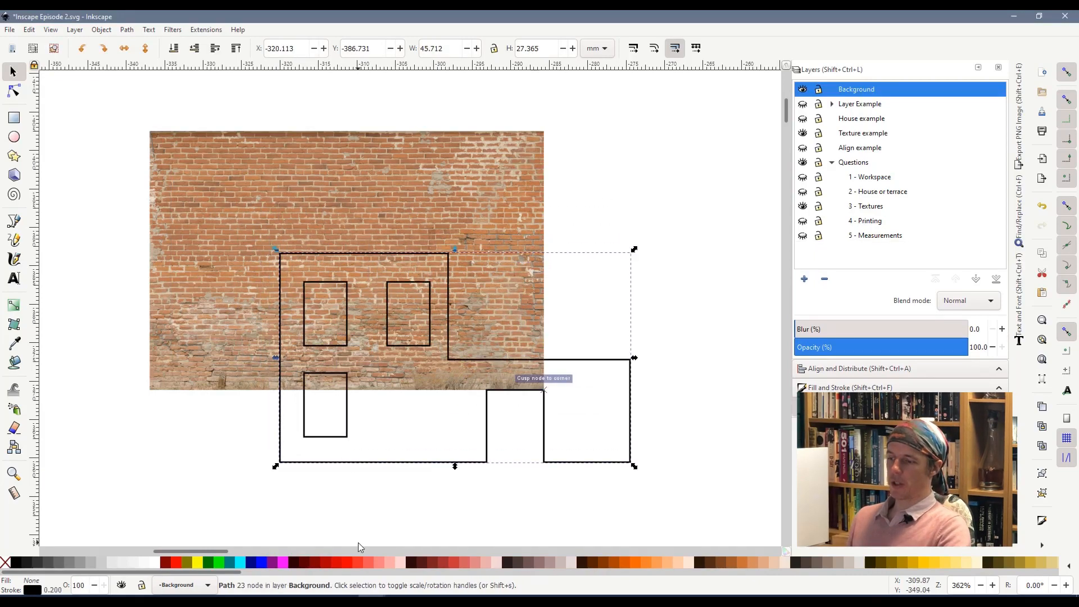
pyautogui.click(345, 563)
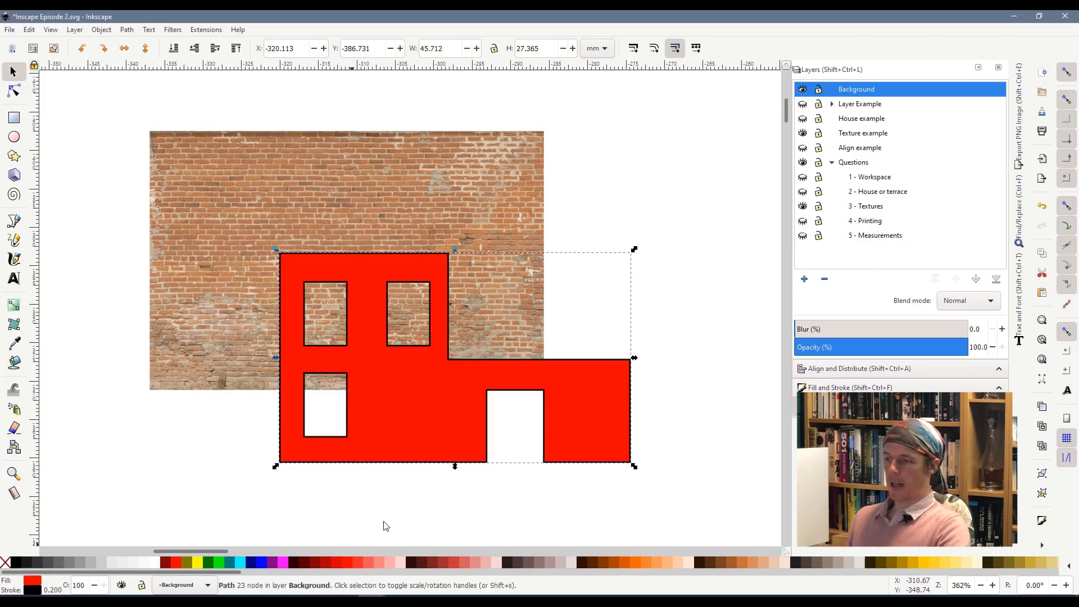
pyautogui.keyDown('shift'); pyautogui.click(6, 562); pyautogui.keyUp('shift')
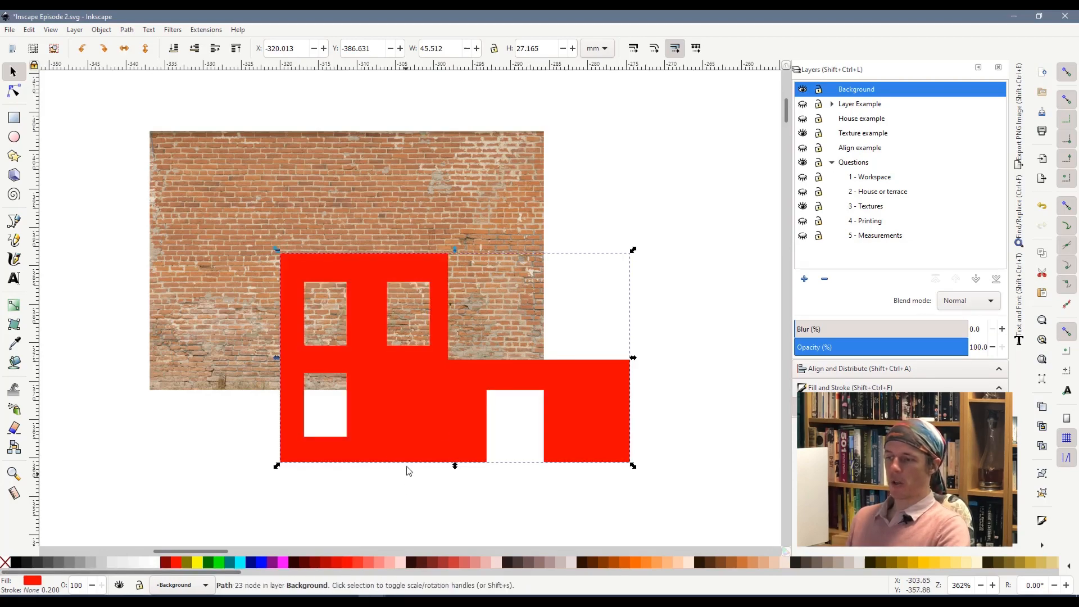
pyautogui.moveTo(443, 434); pyautogui.dragTo(333, 309)
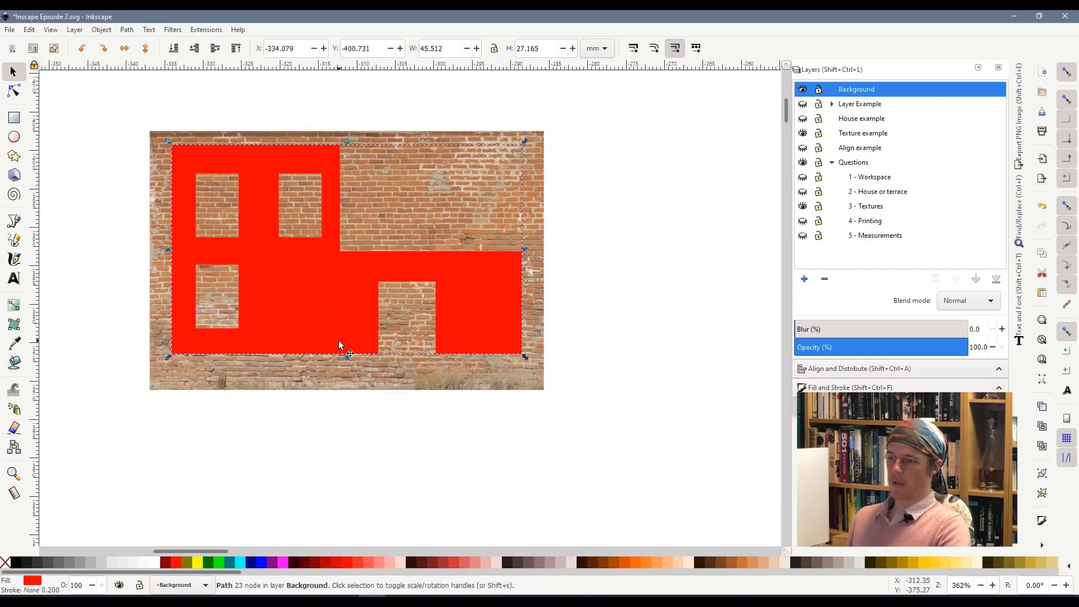
pyautogui.click(396, 458)
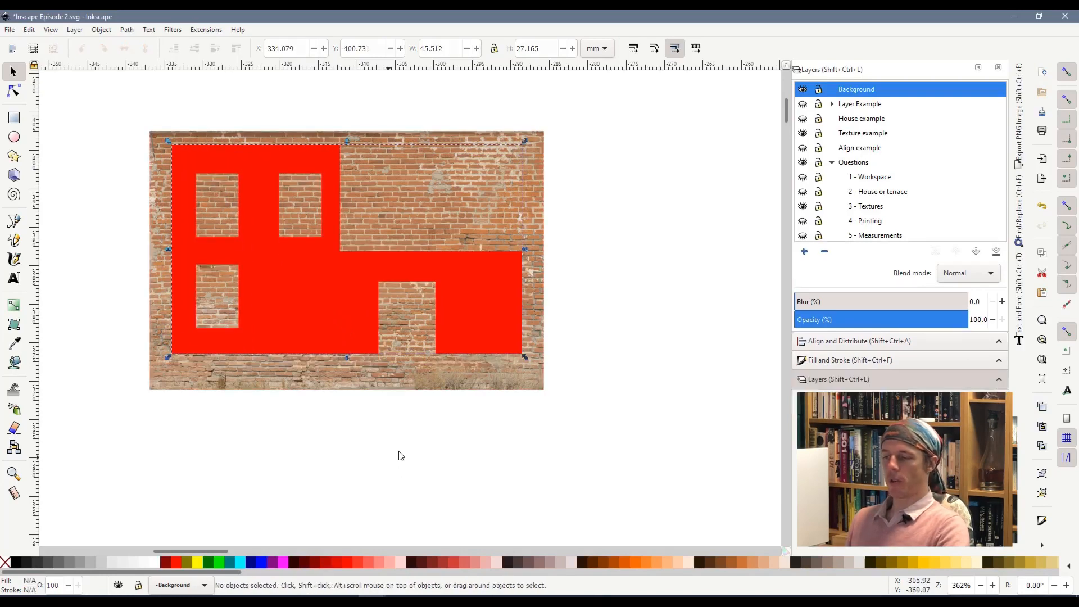
# Step: Clip the brick texture image to the red wall shape with its window and door openings
pyautogui.click(416, 180)
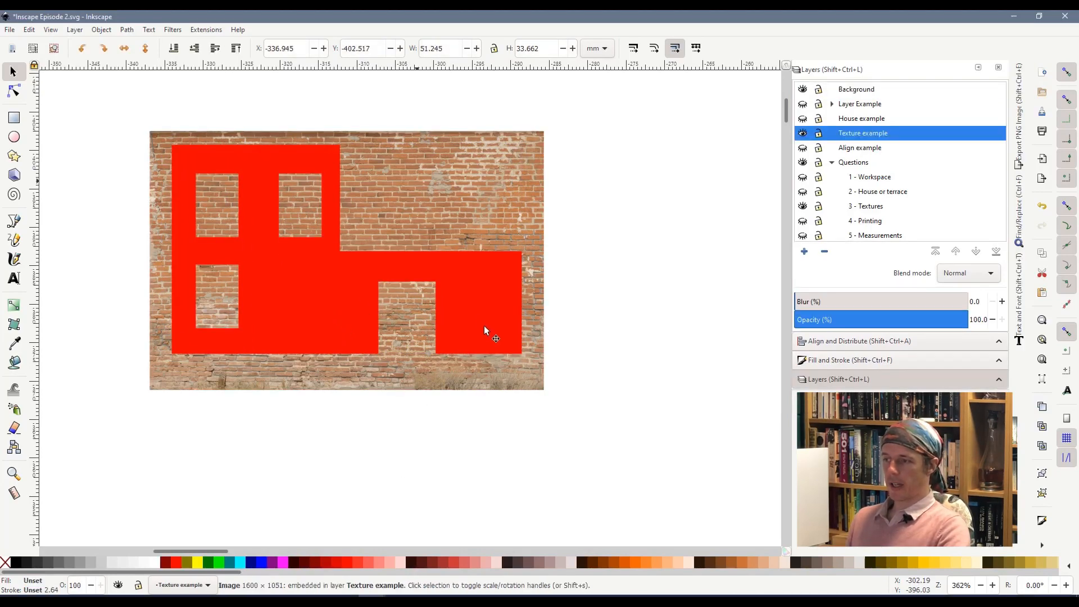
pyautogui.keyDown('shift'); pyautogui.click(295, 278); pyautogui.keyUp('shift')
pyautogui.rightClick(294, 279)
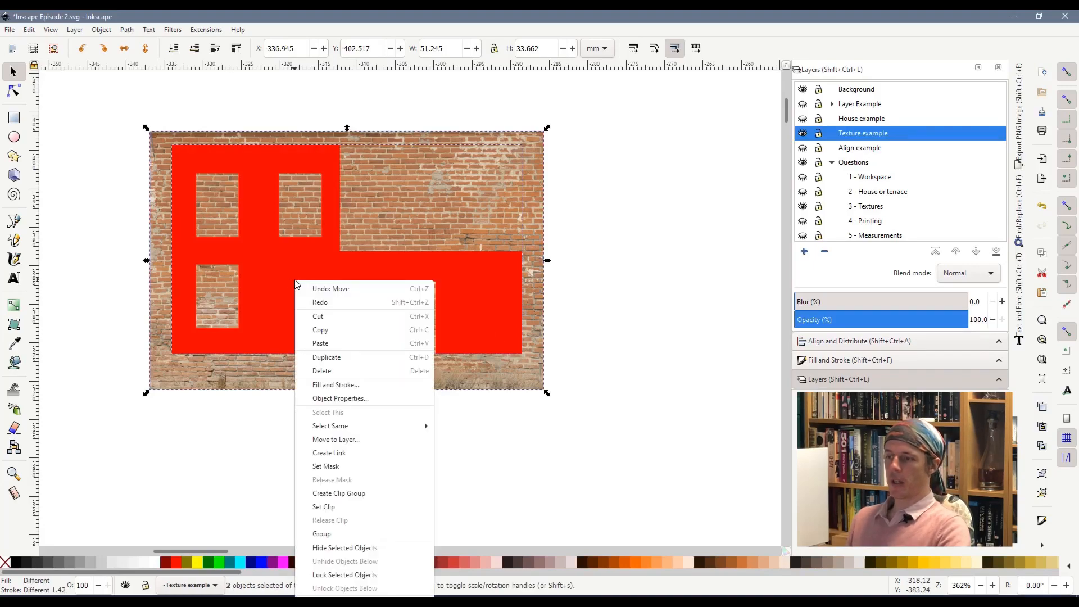
pyautogui.click(329, 508)
# Step: Move the clipped brick wall back and forth on the canvas to check its window and door openings
pyautogui.moveTo(290, 262)
pyautogui.mouseDown()
pyautogui.moveTo(338, 344)
pyautogui.moveTo(271, 257)
pyautogui.mouseUp()
pyautogui.moveTo(325, 286); pyautogui.dragTo(397, 292)
pyautogui.click(392, 400)
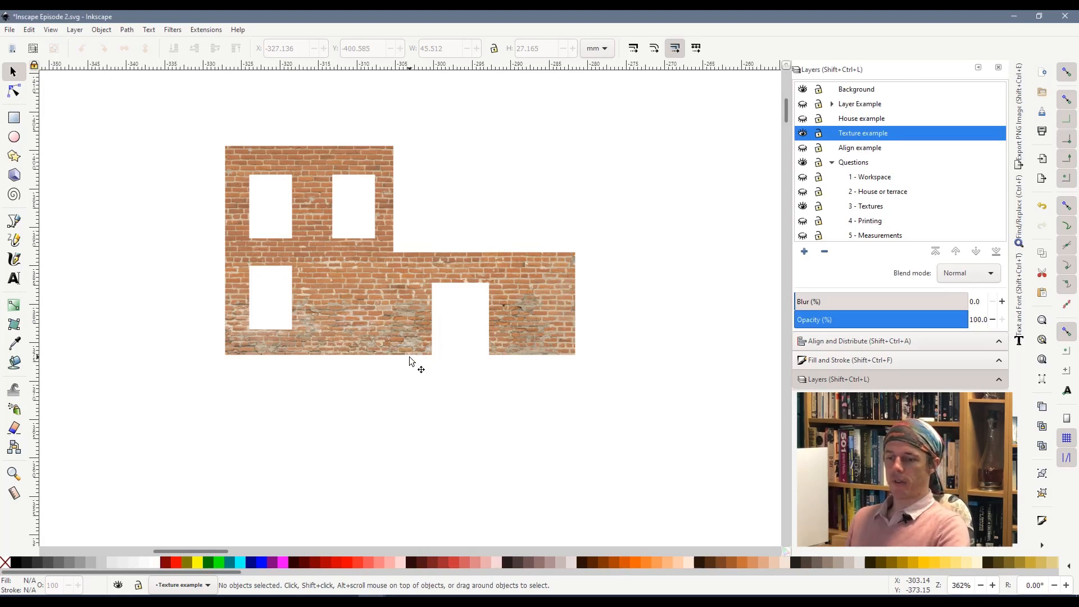
pyautogui.moveTo(392, 315); pyautogui.dragTo(349, 329)
# Step: Move the clipped brick wall to the left on the blank canvas beneath the viewer comment
pyautogui.scroll(-2, 357, 273)
pyautogui.scroll(3, 308, 236)
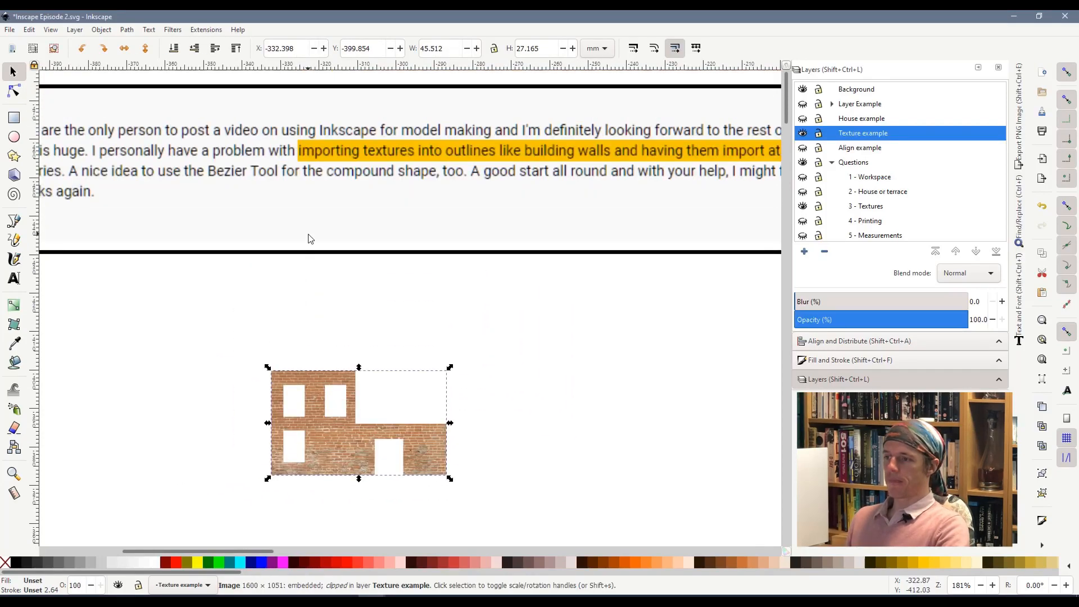
pyautogui.scroll(-1, 320, 337)
pyautogui.scroll(-2, 309, 494)
pyautogui.hscroll(-5, 254, 549)
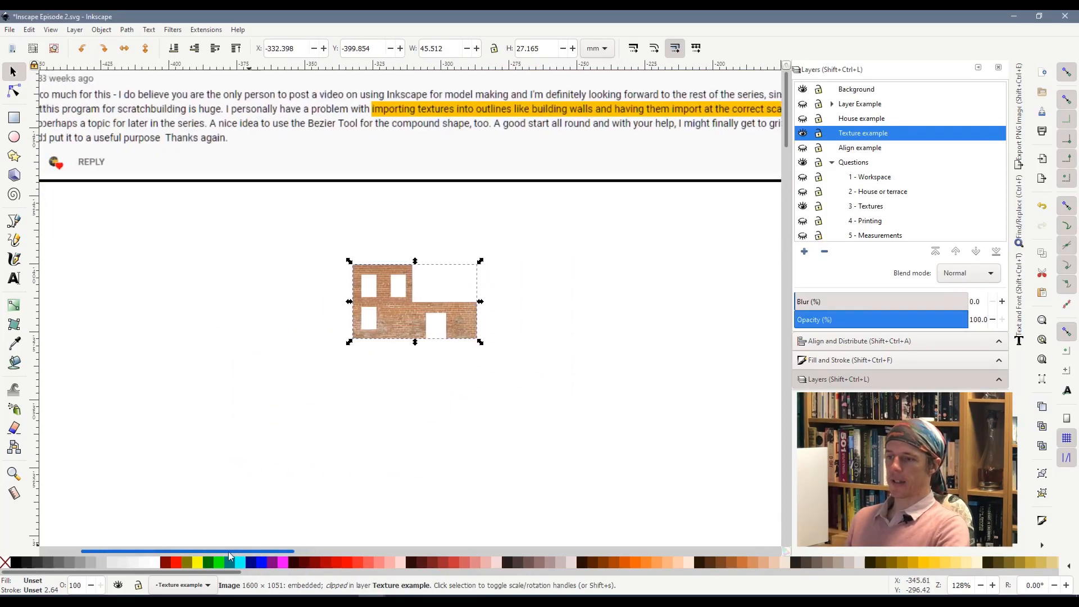
pyautogui.scroll(2, 508, 446)
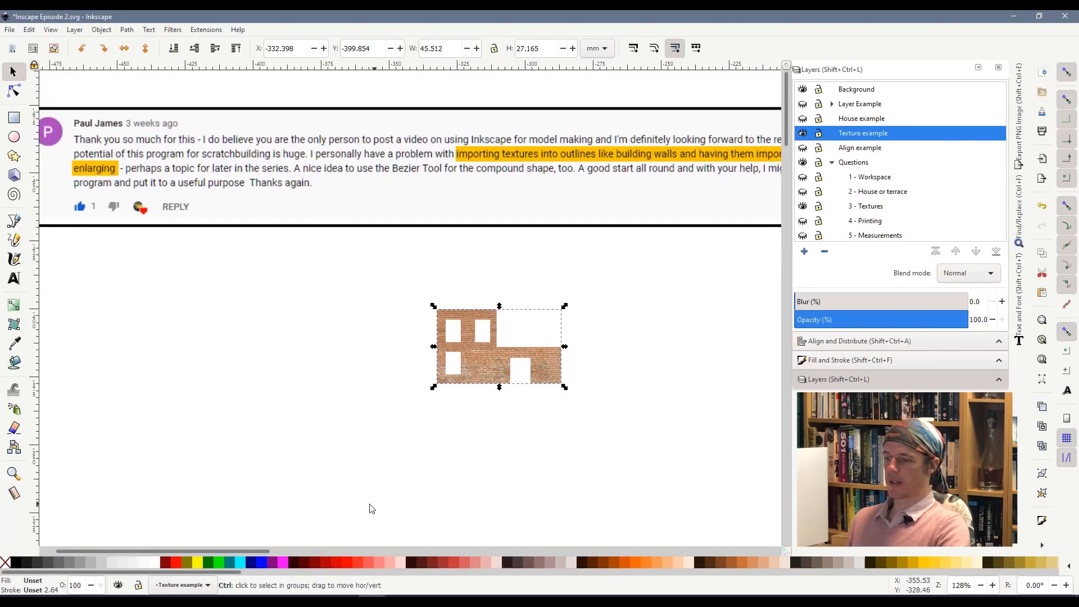
pyautogui.scroll(-2, 369, 505)
pyautogui.scroll(-1, 466, 497)
pyautogui.scroll(1, 501, 429)
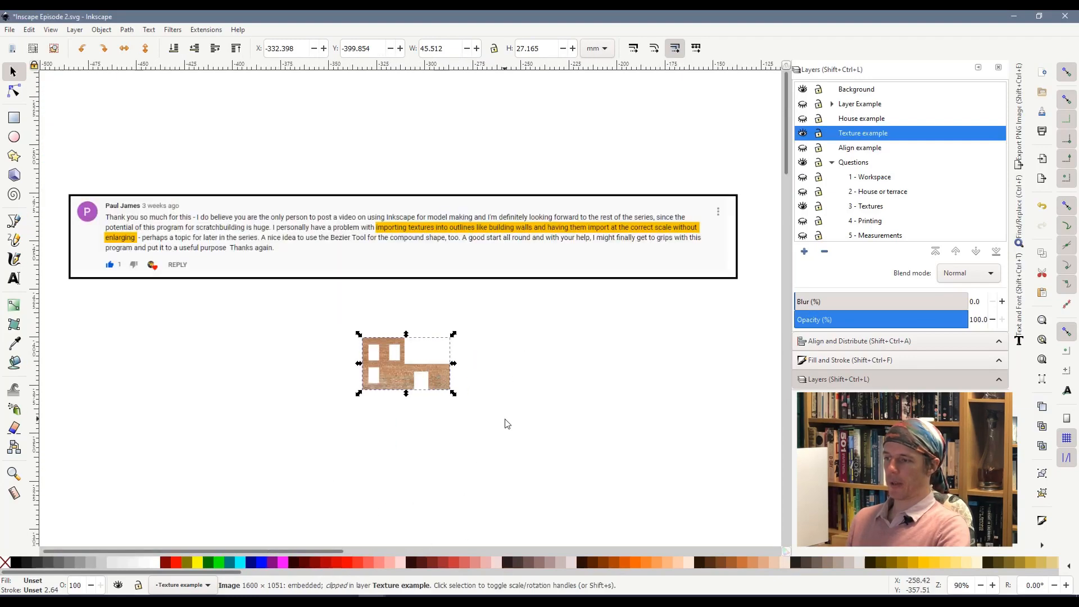
pyautogui.moveTo(432, 360); pyautogui.dragTo(303, 382)
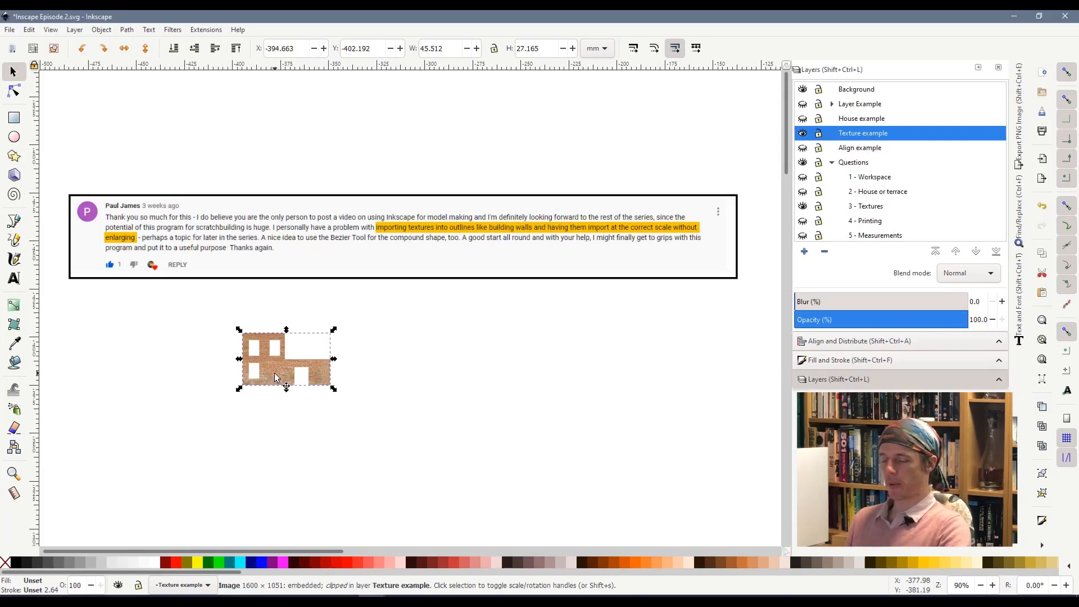
# Step: Place a horizontally mirrored duplicate of the clipped wall to the right of the original, and hide the Texture example layer
pyautogui.hotkey('ctrl', 'd')
pyautogui.moveTo(275, 377); pyautogui.dragTo(422, 399)
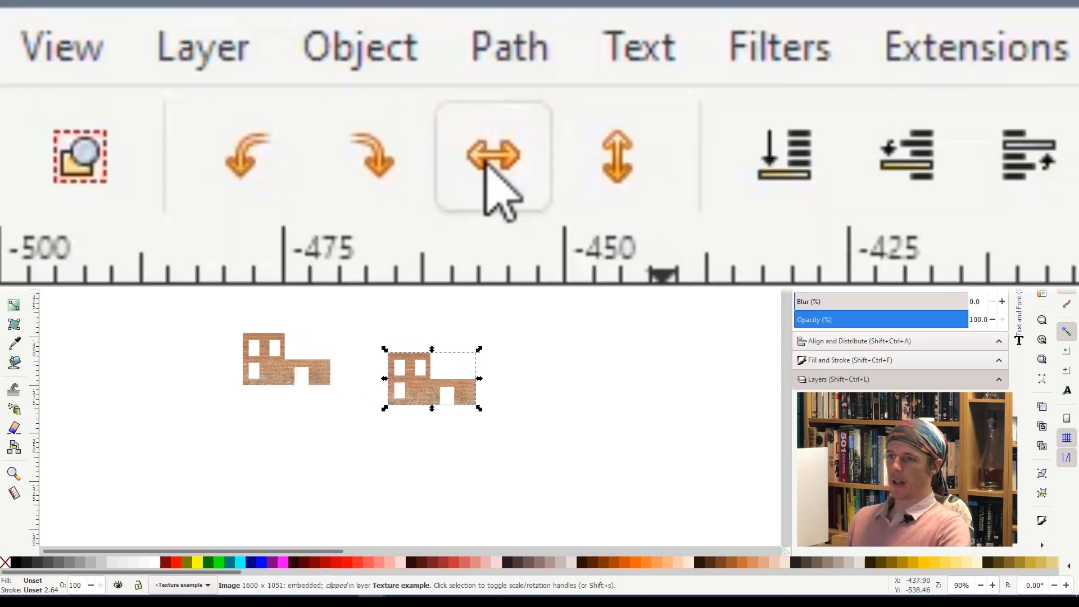
pyautogui.click(488, 165)
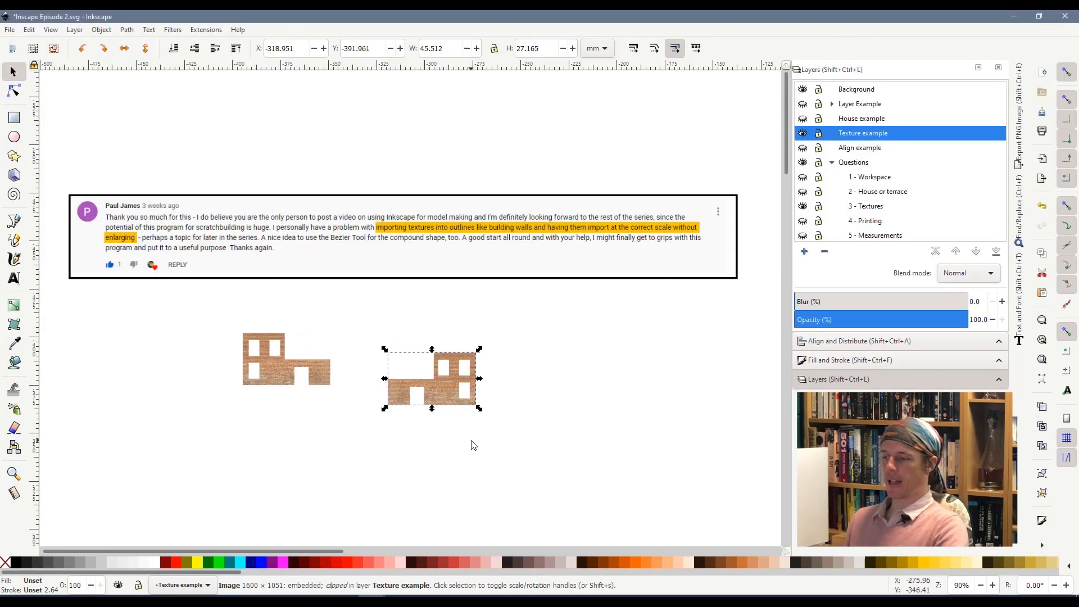
pyautogui.moveTo(449, 388); pyautogui.dragTo(464, 388)
pyautogui.click(474, 412)
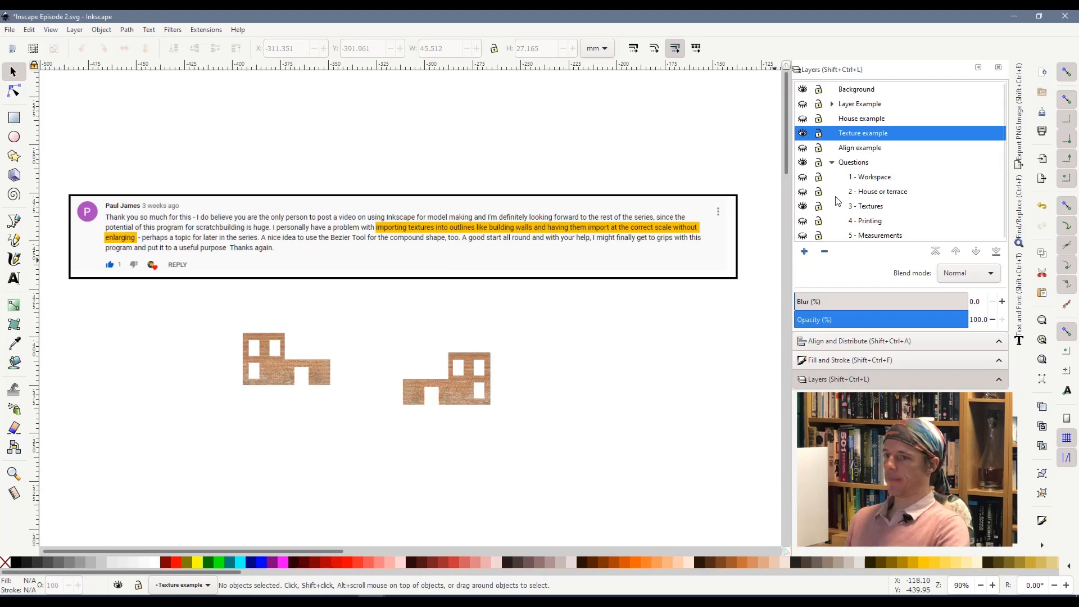
pyautogui.click(803, 134)
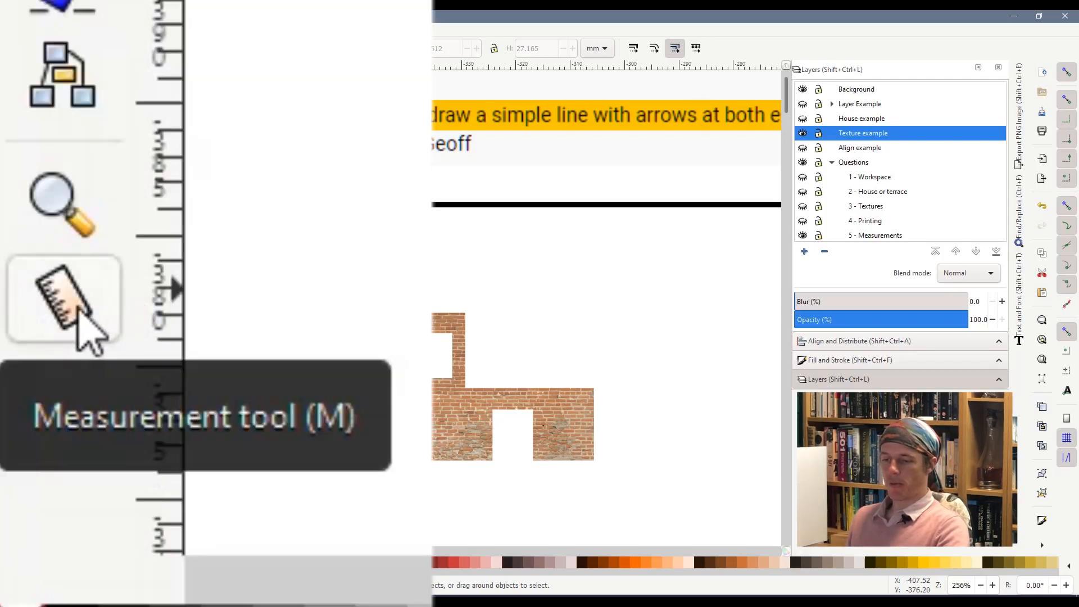
# Step: Measure the full height of the brick wall's left edge with the Measurement tool
pyautogui.click(14, 493)
pyautogui.keyDown('ctrl'); pyautogui.scroll(2, 337, 308); pyautogui.keyUp('ctrl')
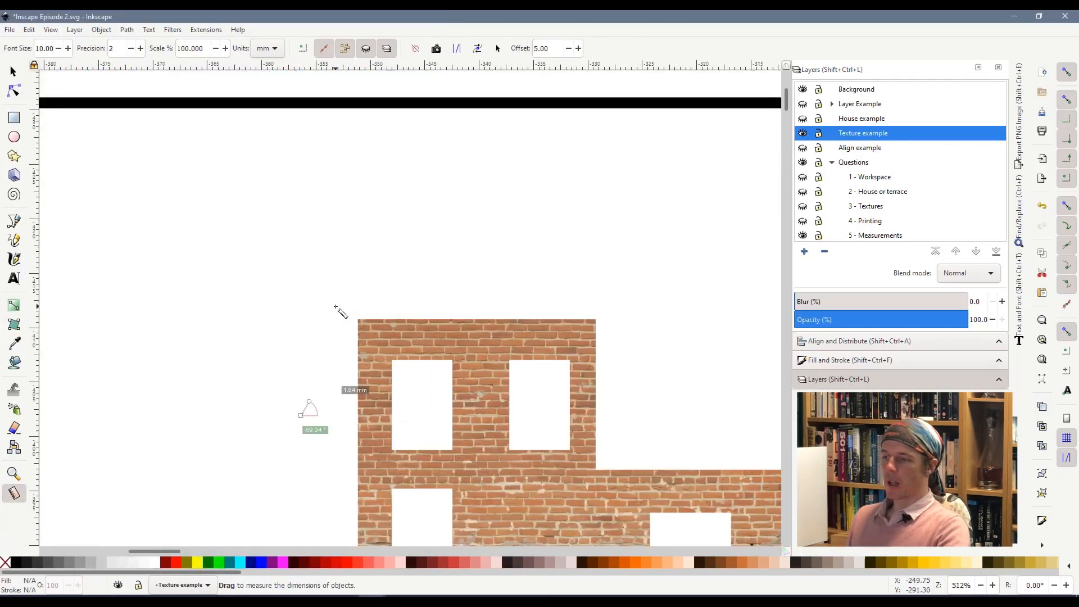
pyautogui.scroll(-5, 340, 308)
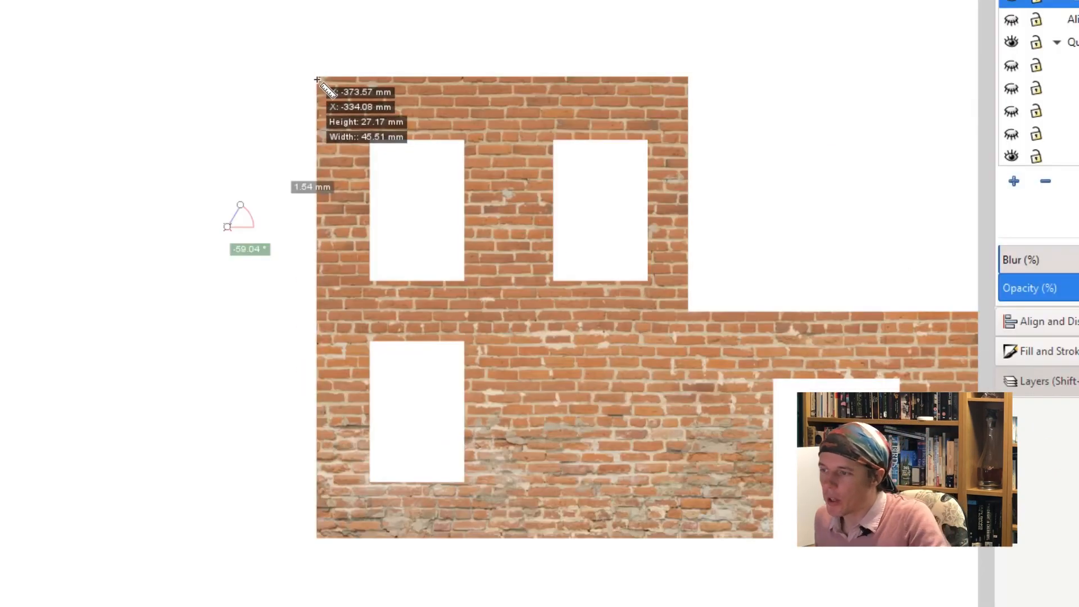
pyautogui.moveTo(317, 78); pyautogui.dragTo(344, 531)
pyautogui.moveTo(277, 538); pyautogui.dragTo(317, 541)
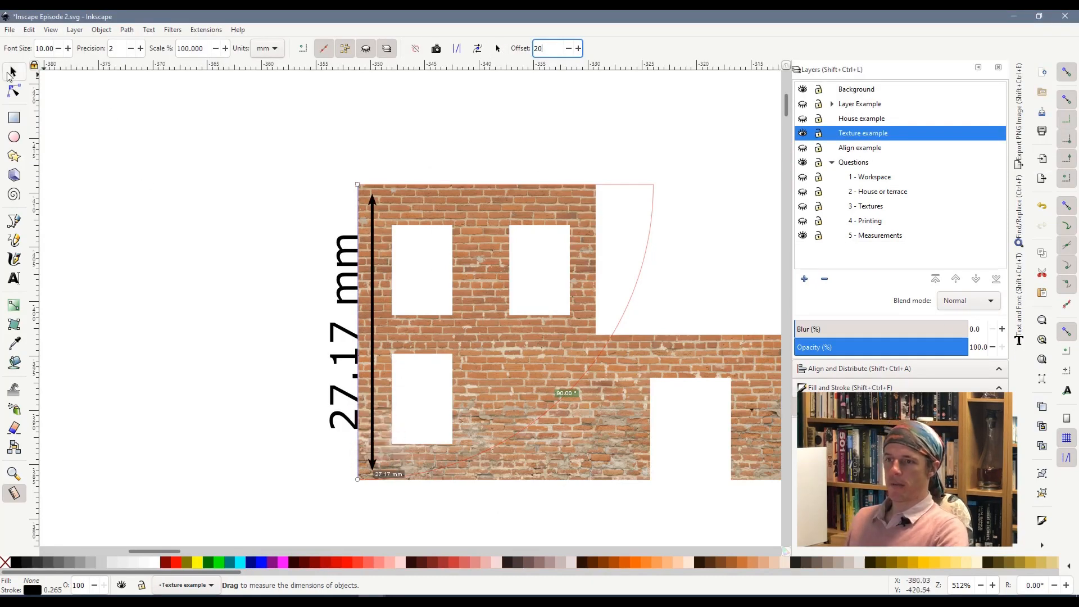
# Step: Select the height dimension's text and arrow line together, and move them horizontally clear of the wall's left edge
pyautogui.click(12, 72)
pyautogui.click(298, 291)
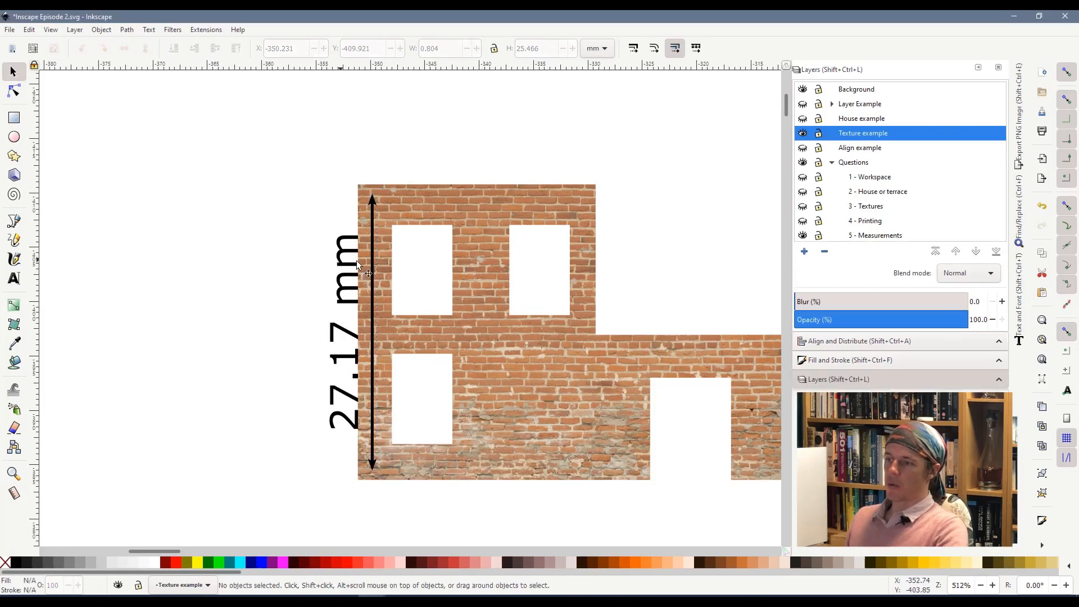
pyautogui.click(356, 262)
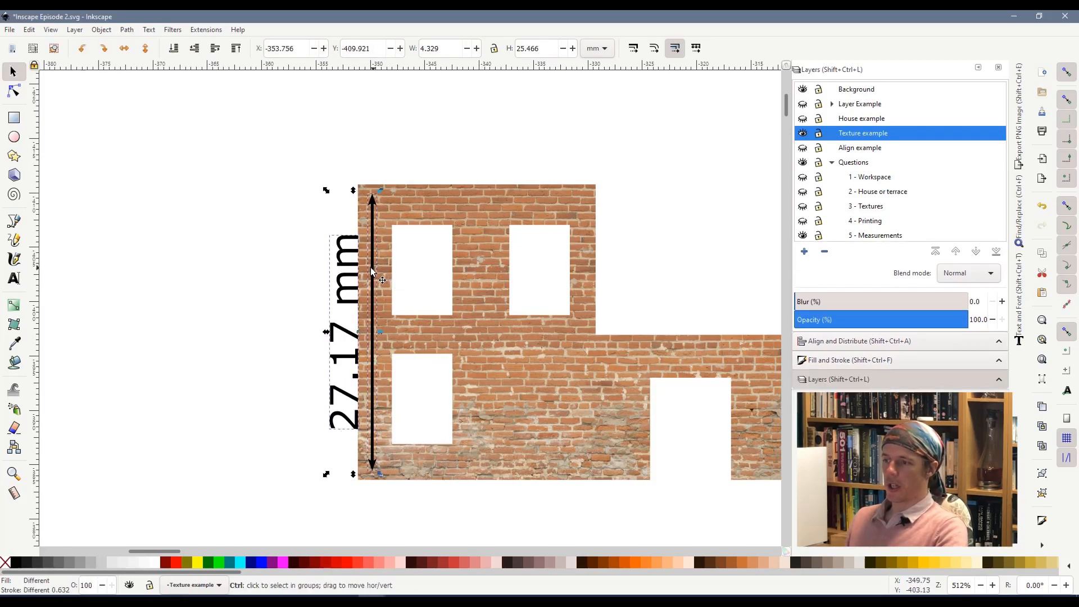
pyautogui.moveTo(372, 272); pyautogui.dragTo(279, 386)
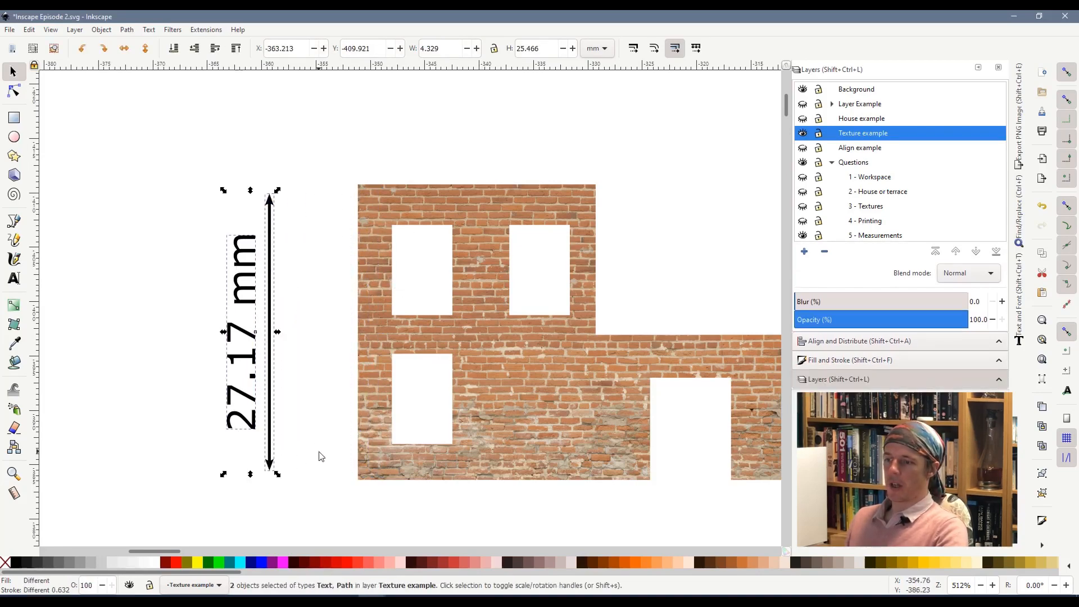
pyautogui.click(353, 511)
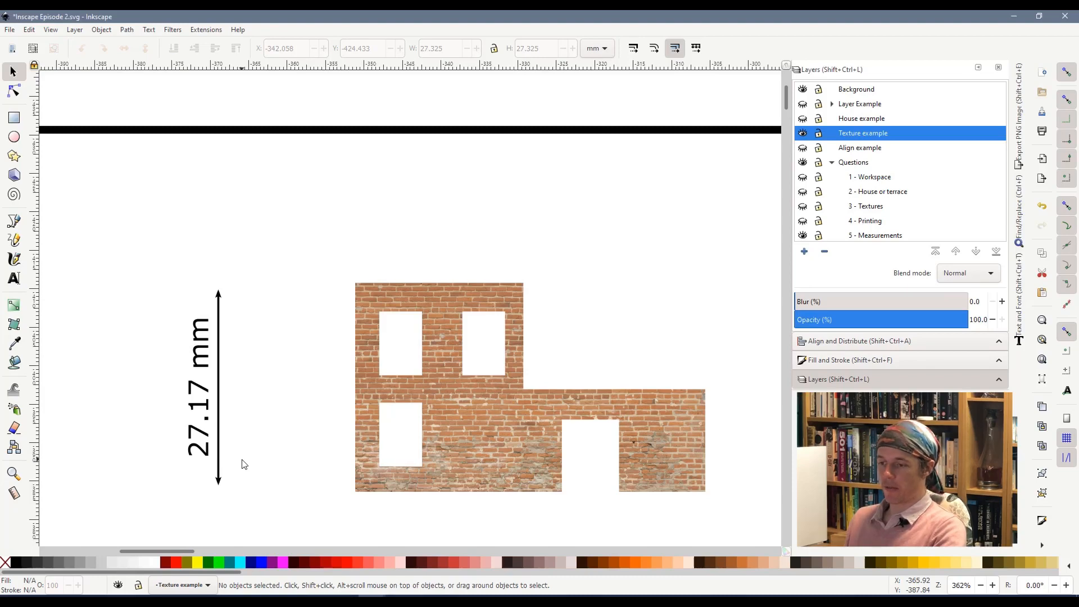
# Step: Measure the wall's left edge again, placing the measurement's end point exactly on the lower corner
pyautogui.click(17, 489)
pyautogui.scroll(4, 355, 496)
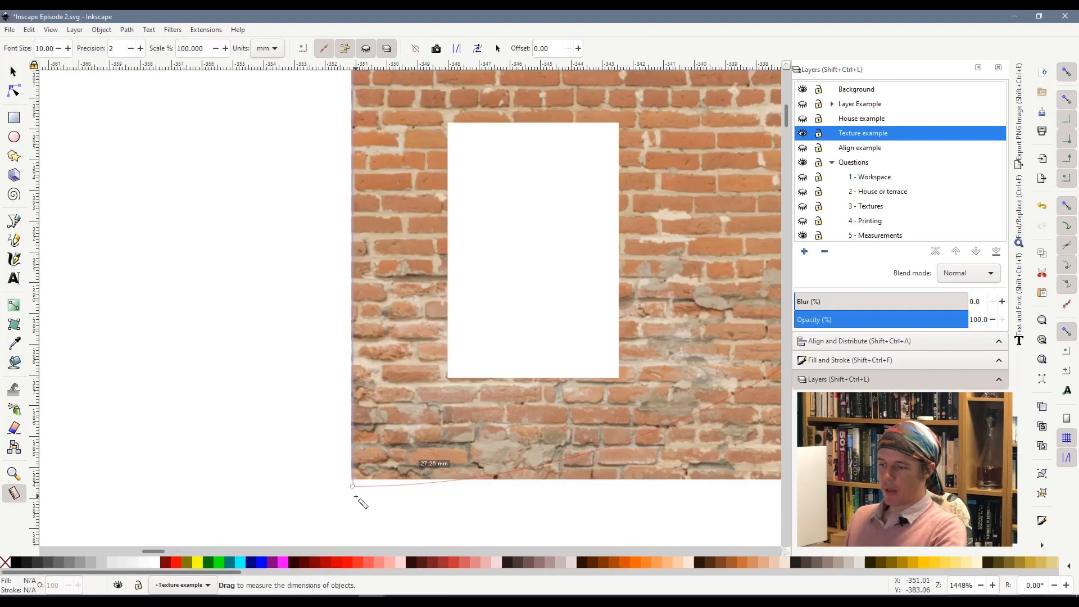
pyautogui.scroll(-4, 512, 409)
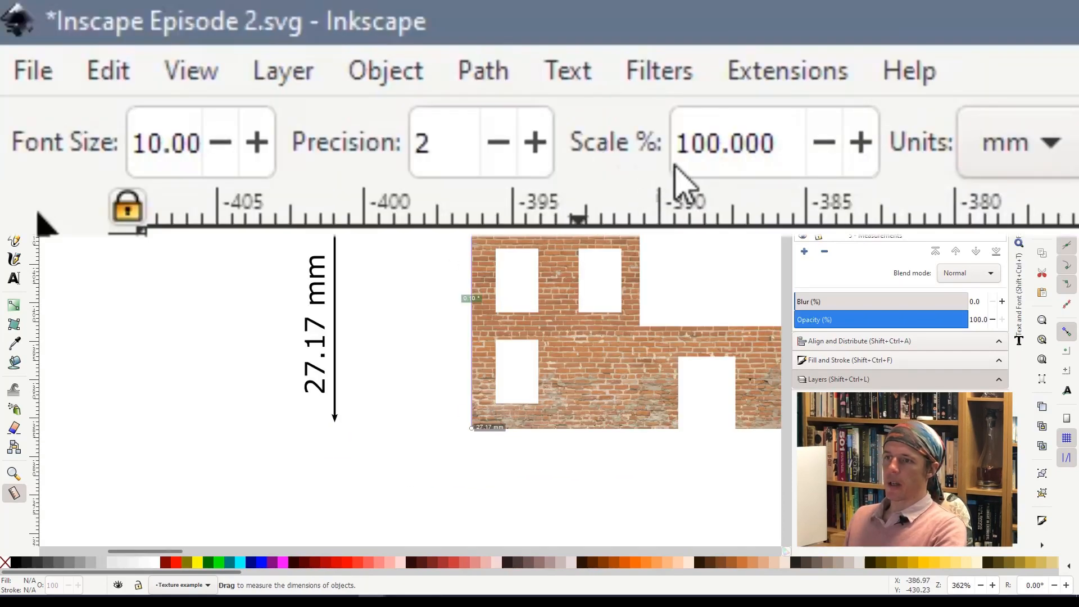
# Step: Set the measurement precision to 0 and the measurement scale to 14800 %
pyautogui.click(459, 145)
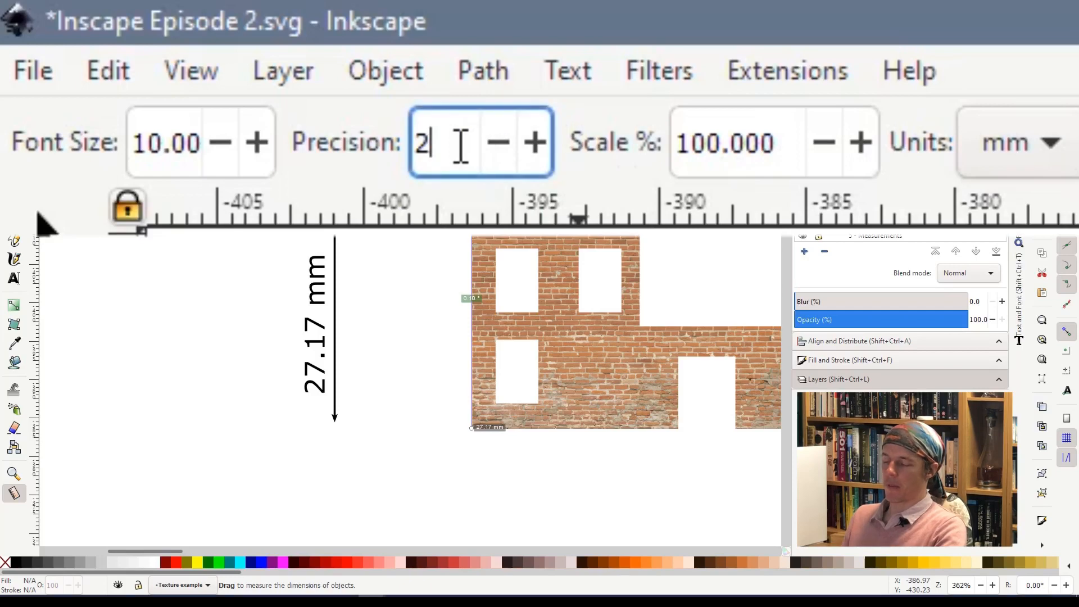
pyautogui.press('BackSpace')
pyautogui.write('0')
pyautogui.press('Return')
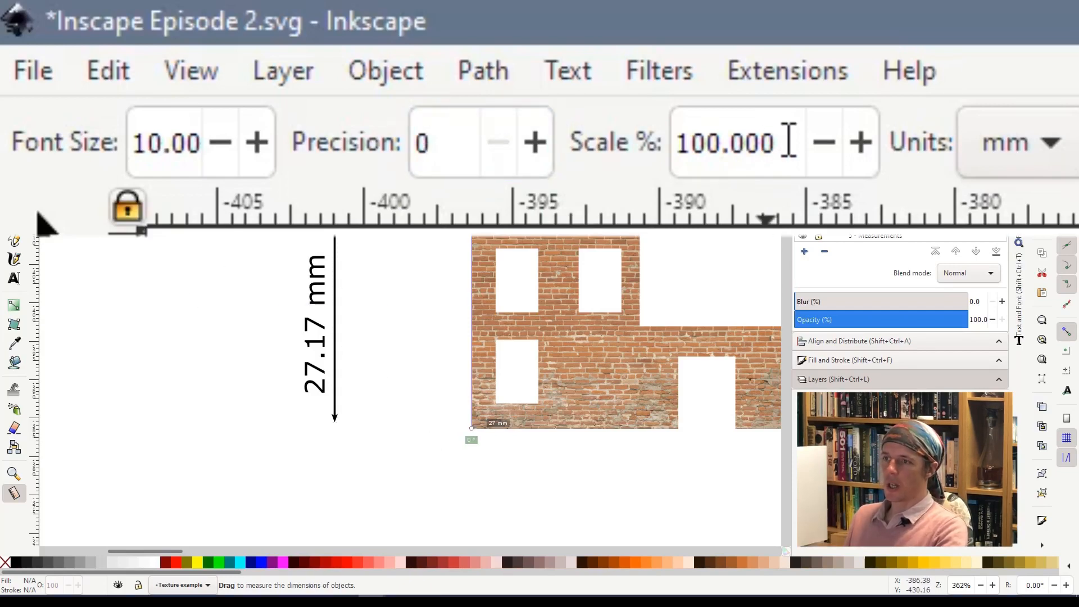
pyautogui.moveTo(789, 140); pyautogui.dragTo(676, 142)
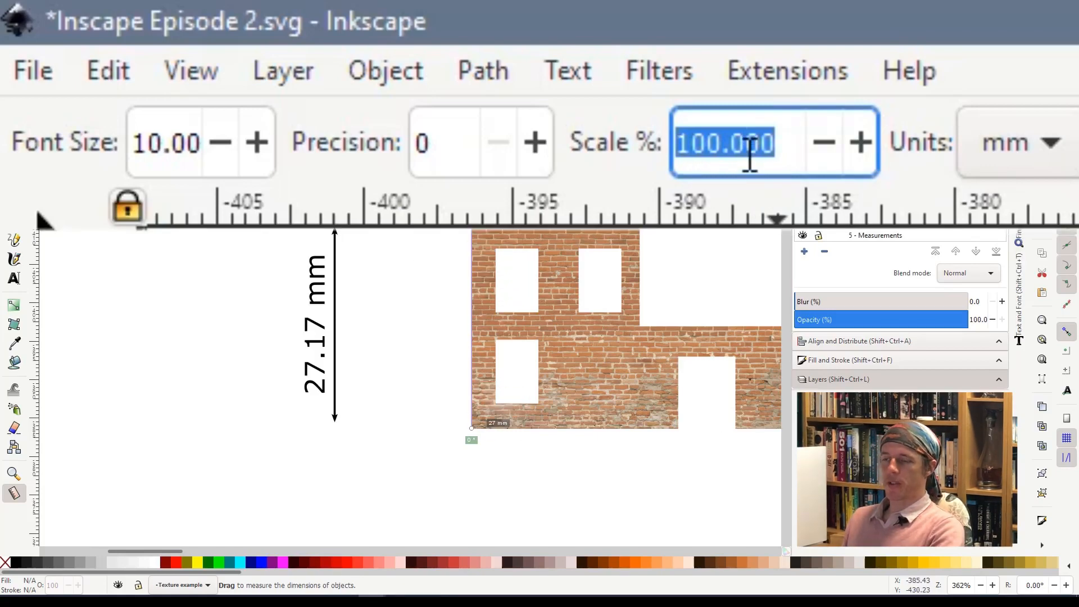
pyautogui.write('14800')
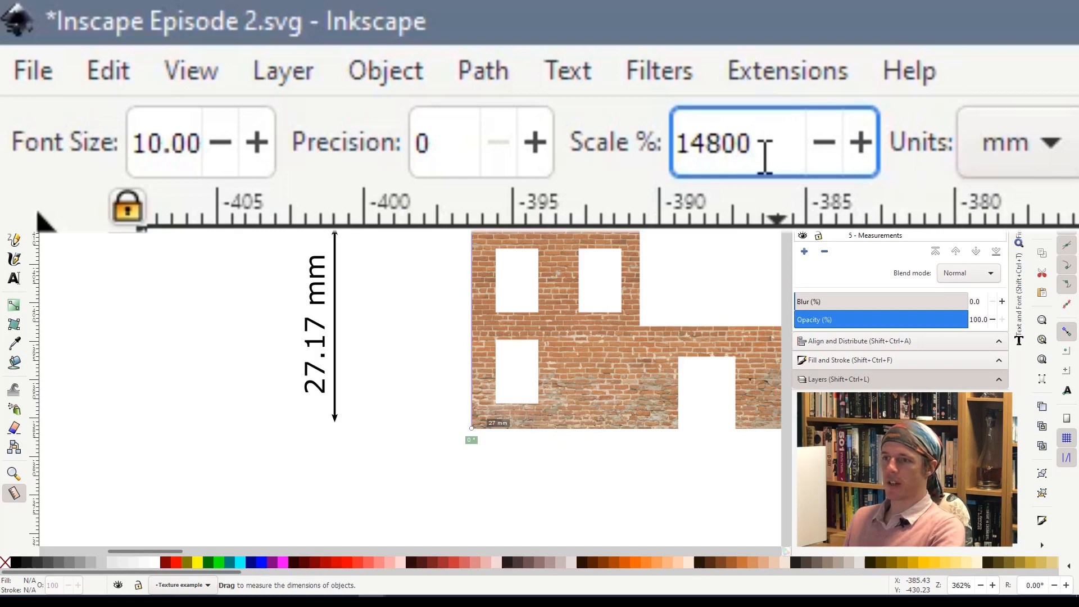
pyautogui.press('Return')
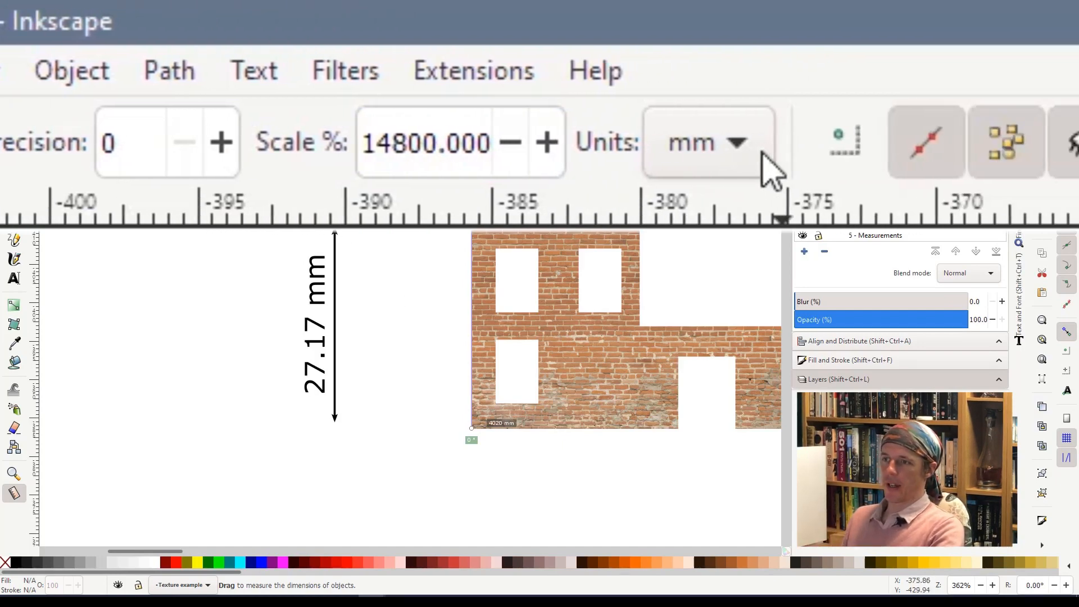
# Step: Try centimetres as the measurement unit, and add the scaled wall height as a dimension line between the first dimension and the wall
pyautogui.click(1049, 144)
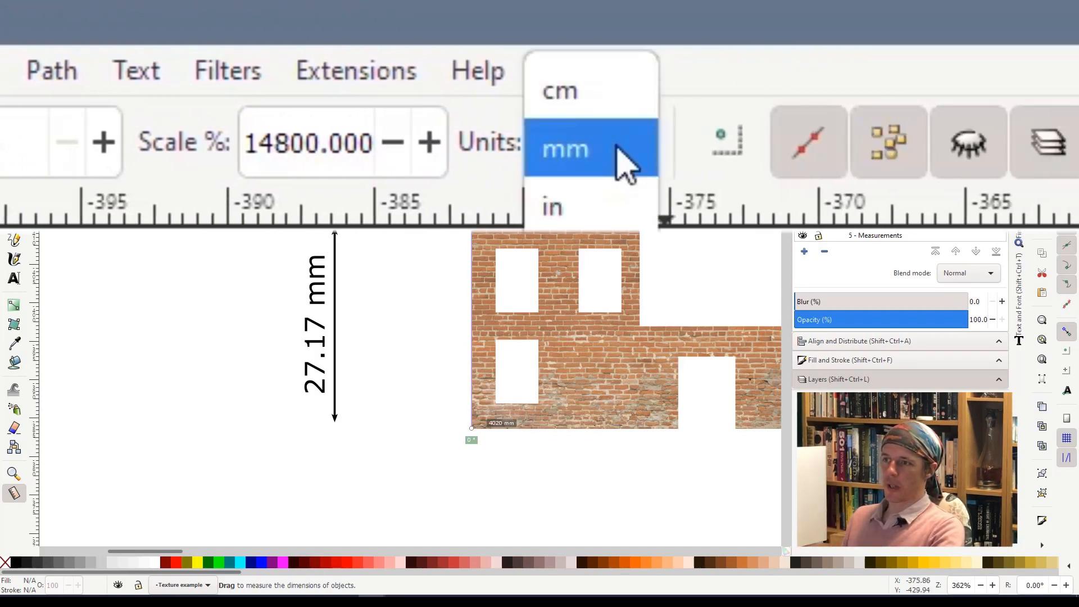
pyautogui.click(611, 104)
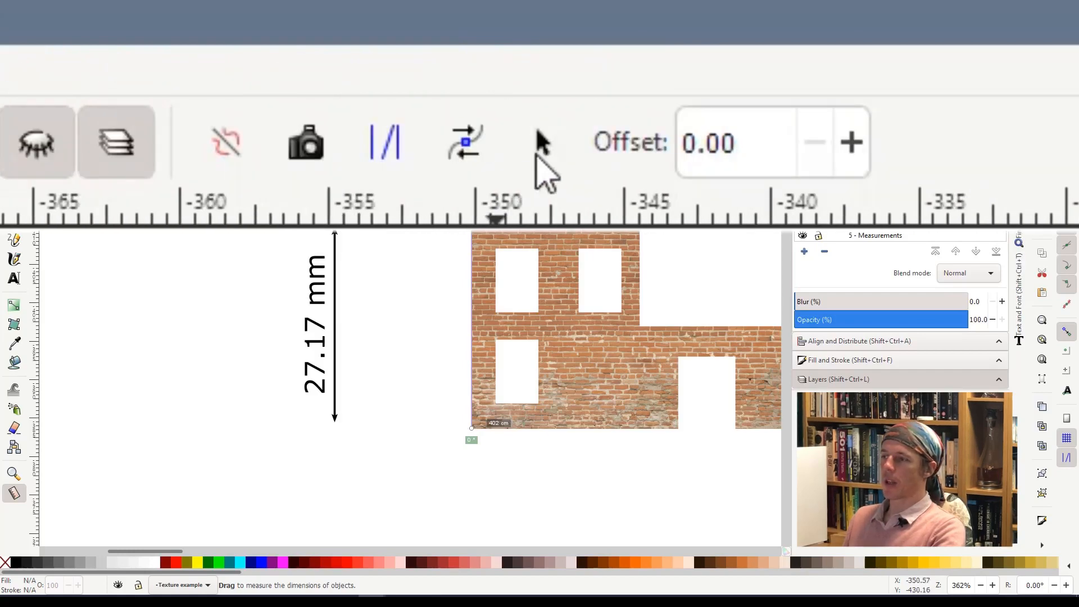
pyautogui.click(541, 151)
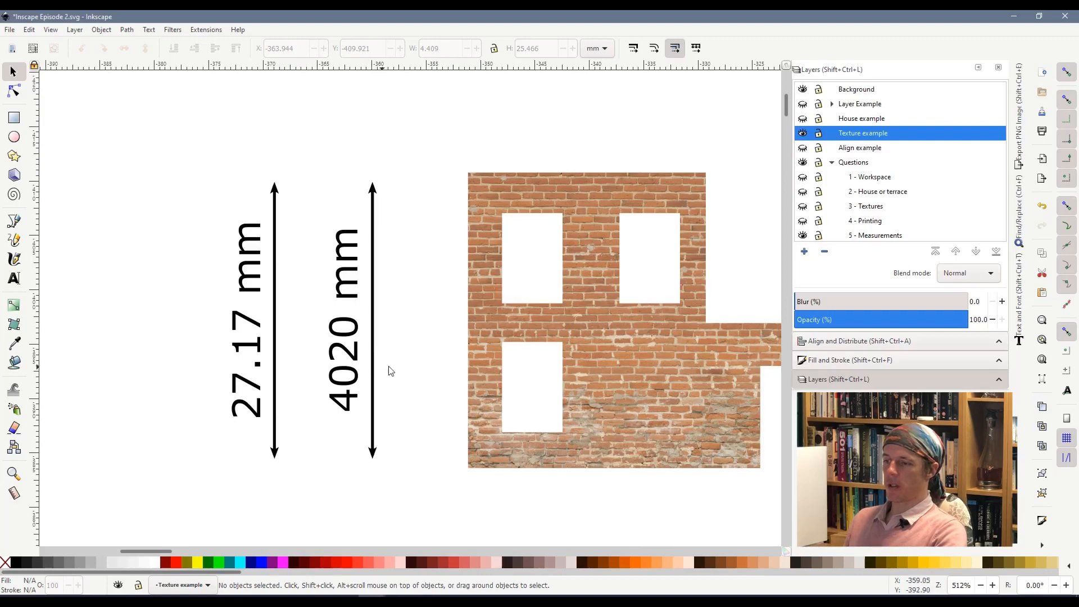
pyautogui.scroll(-3, 322, 434)
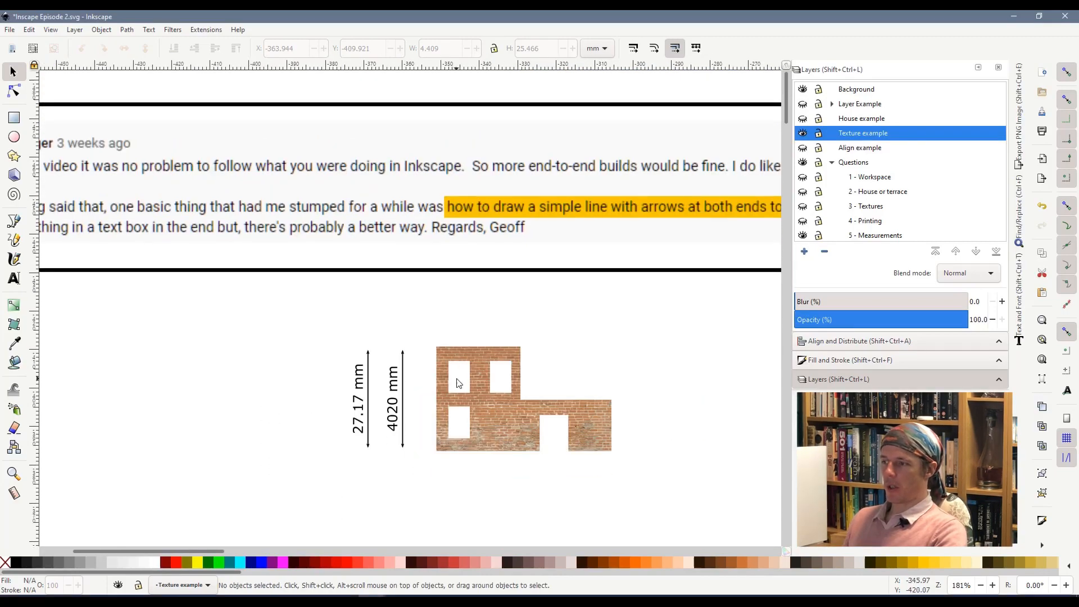
# Step: Draw a straight horizontal line about 37 mm long in the empty space beside the brick wall
pyautogui.hscroll(2, 228, 549)
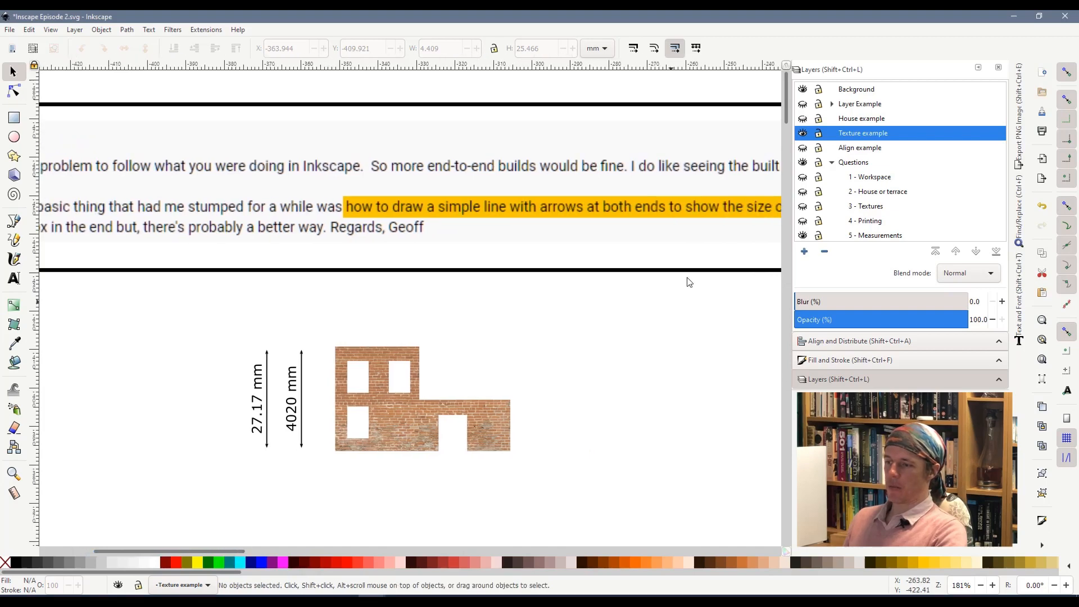
pyautogui.hscroll(3, 267, 549)
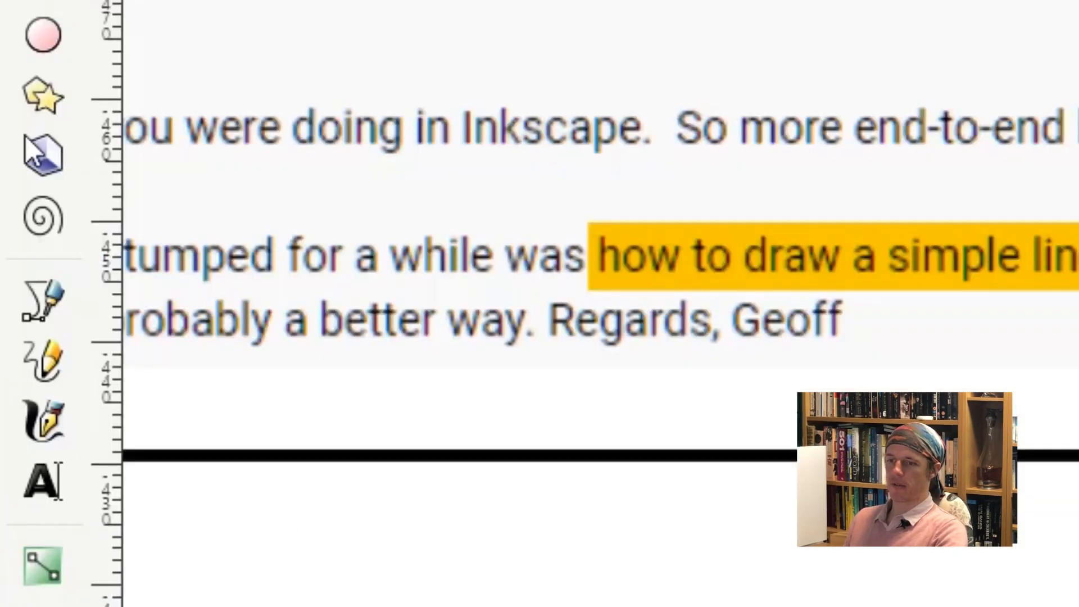
pyautogui.click(13, 218)
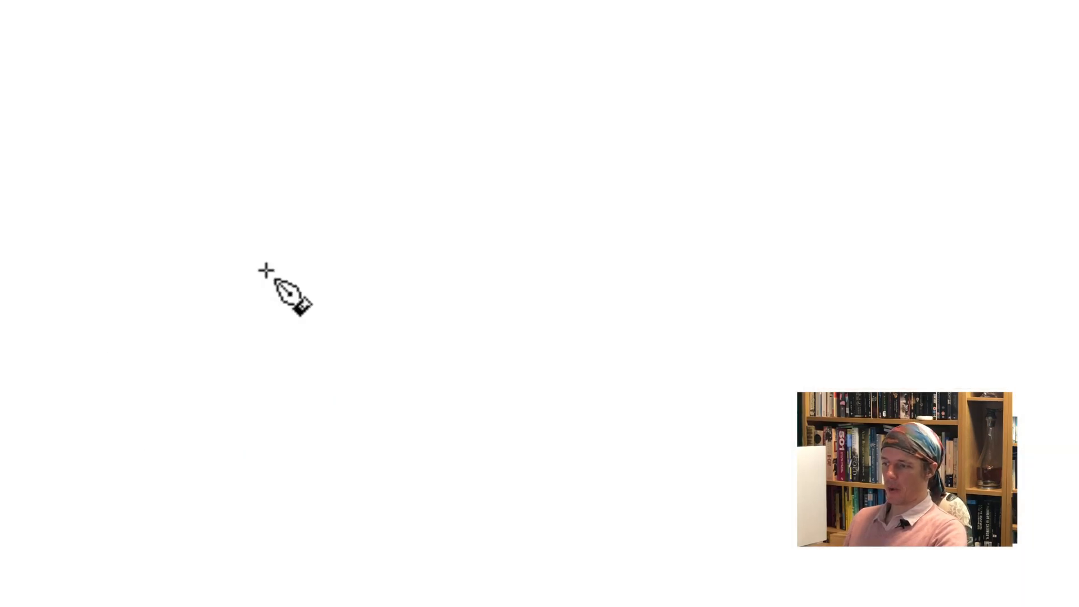
pyautogui.click(211, 252)
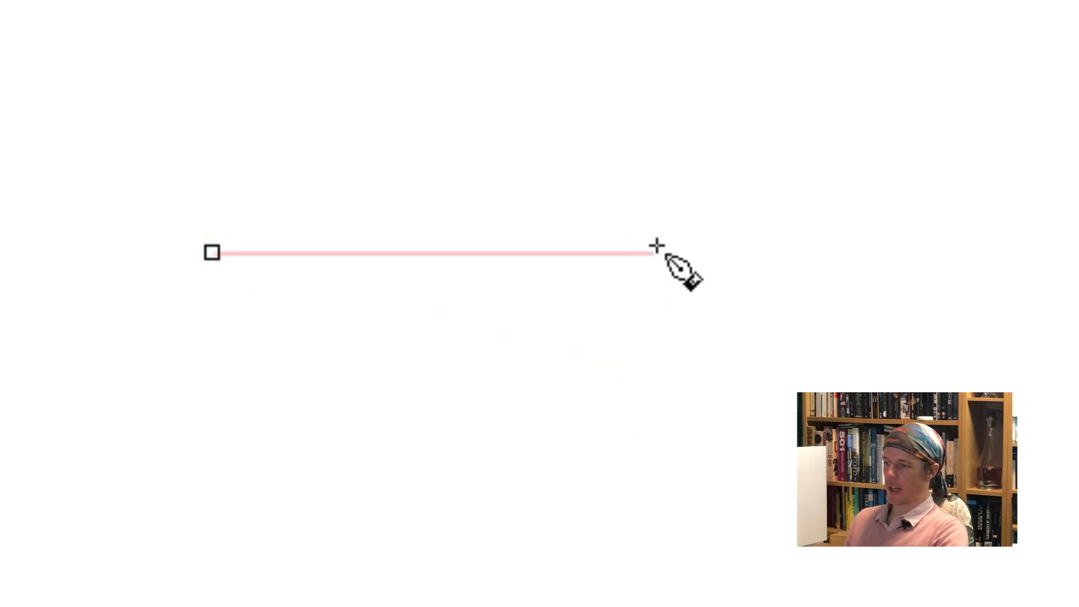
pyautogui.doubleClick(793, 251)
pyautogui.click(13, 72)
pyautogui.click(538, 410)
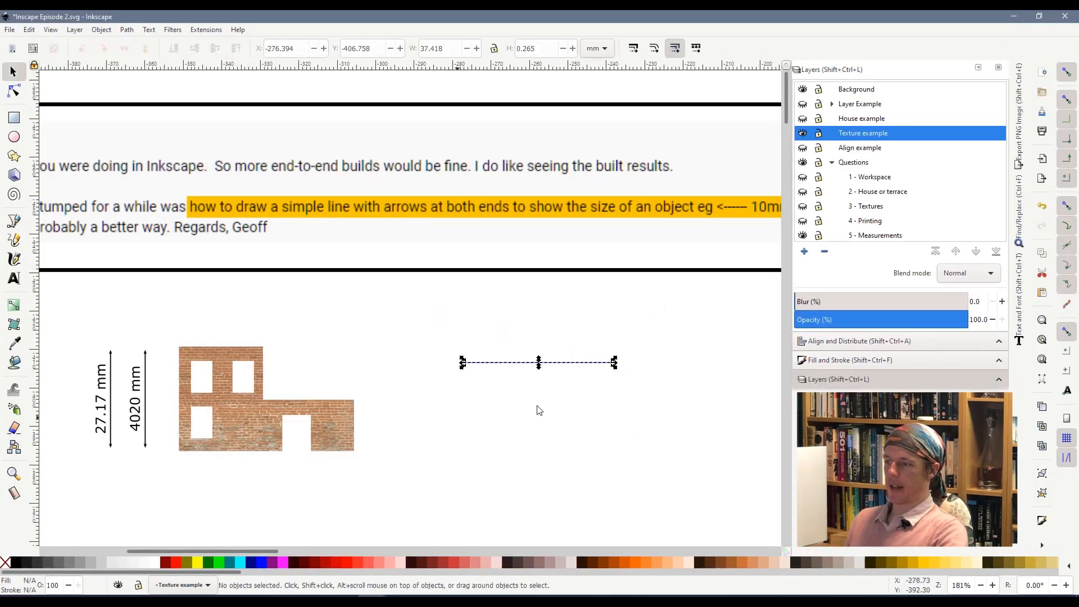
# Step: Give the new line outward-pointing arrowhead markers at its start and its end
pyautogui.click(534, 364)
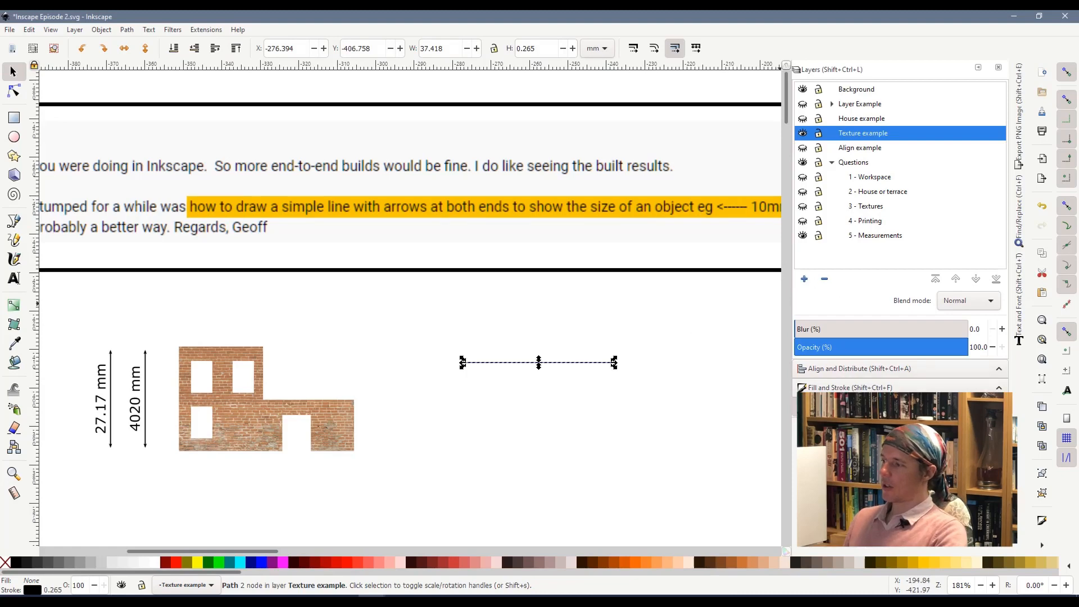
pyautogui.click(881, 388)
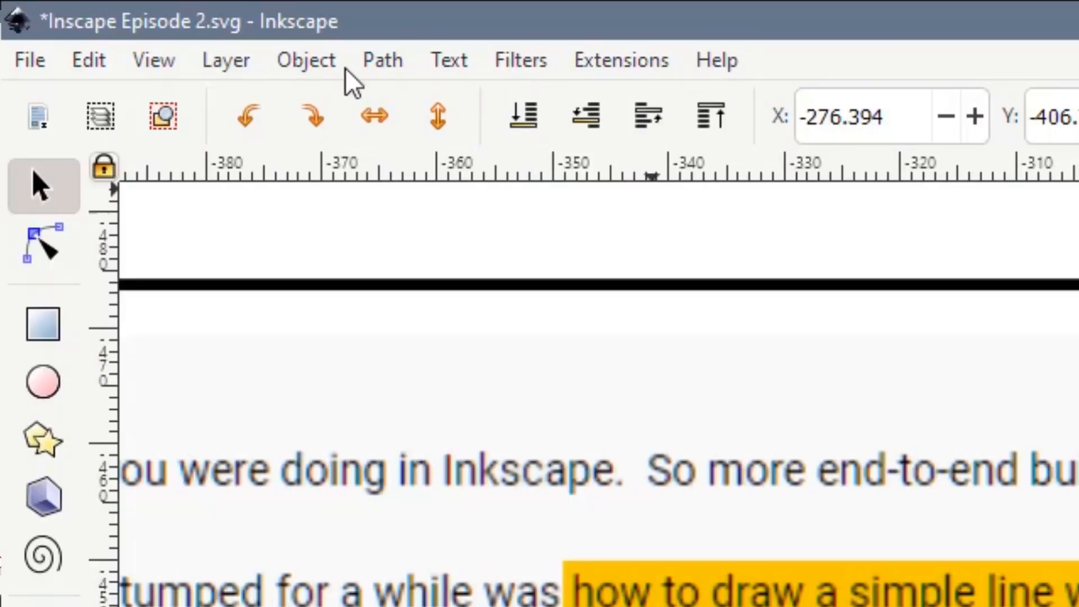
pyautogui.click(111, 32)
pyautogui.click(386, 143)
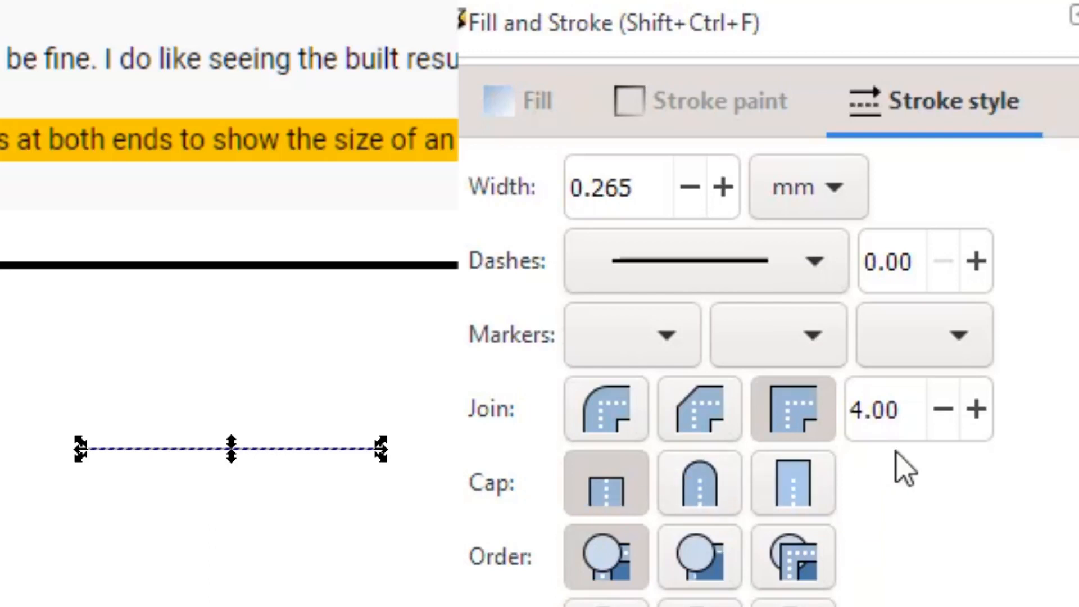
pyautogui.click(682, 340)
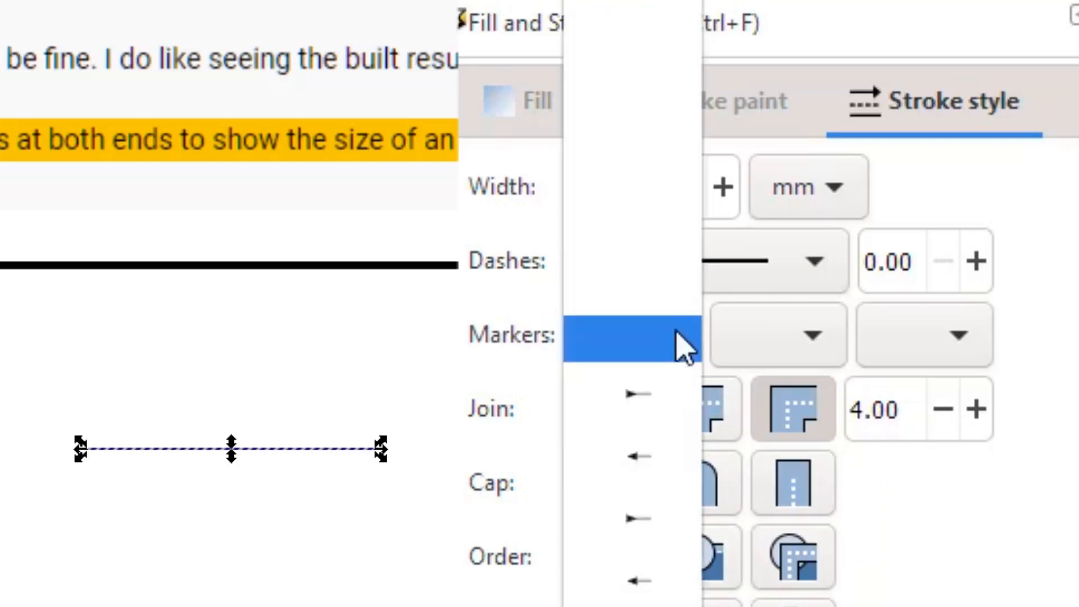
pyautogui.click(672, 456)
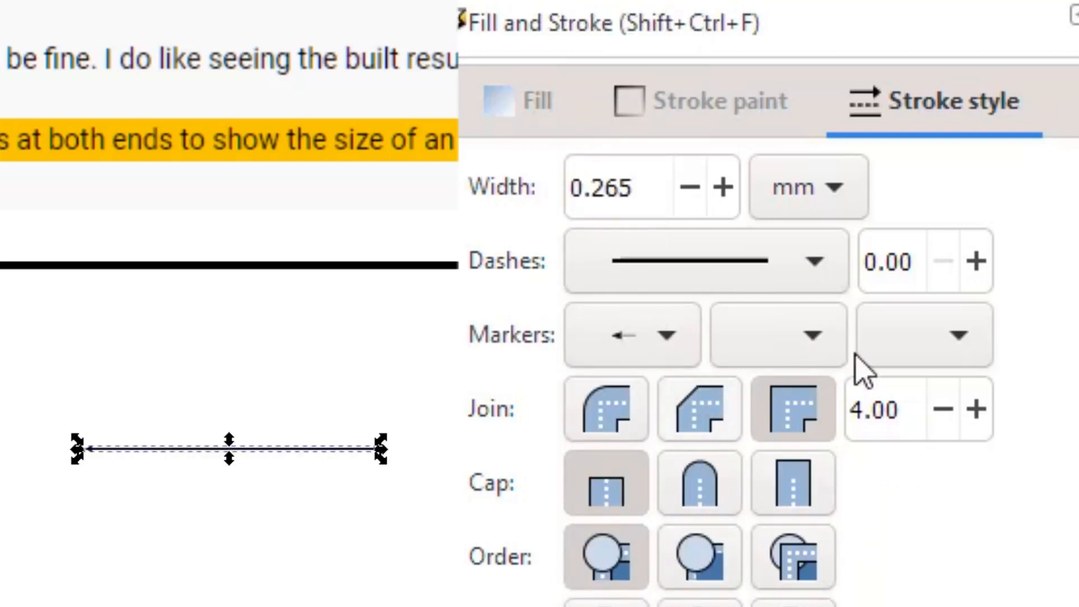
pyautogui.click(981, 338)
pyautogui.click(947, 456)
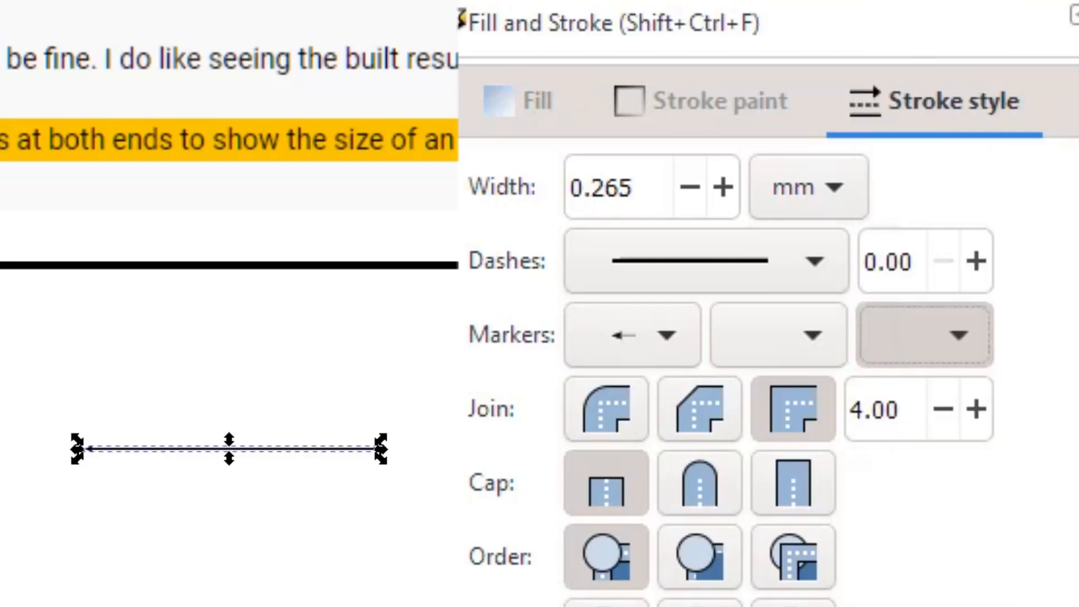
pyautogui.click(356, 598)
# Step: Move the double-headed arrow line slightly up and to the left, and deselect it
pyautogui.scroll(3, 506, 374)
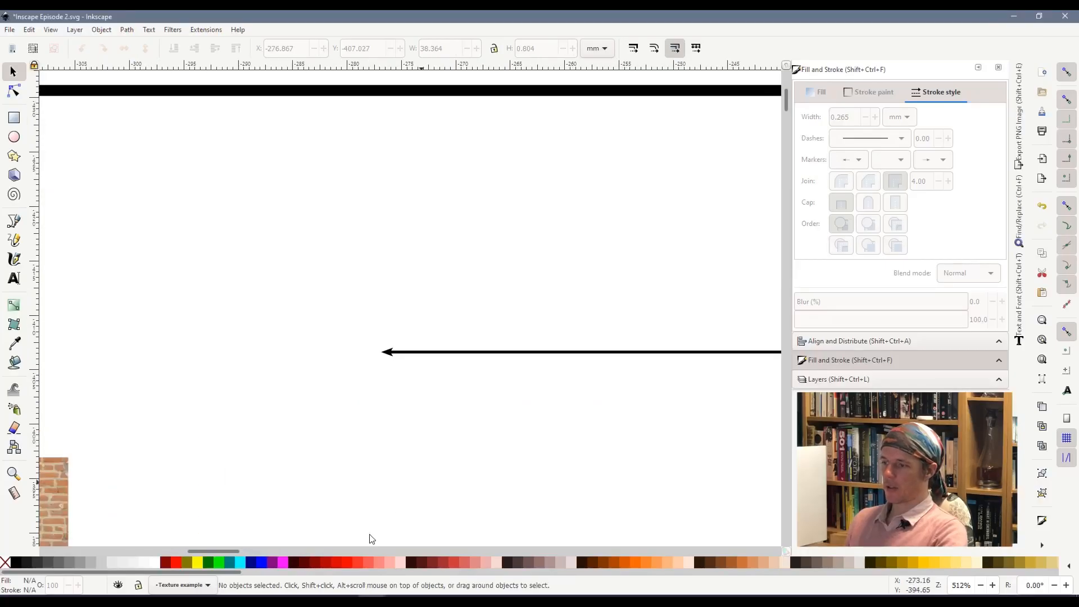
pyautogui.moveTo(207, 553); pyautogui.dragTo(219, 553)
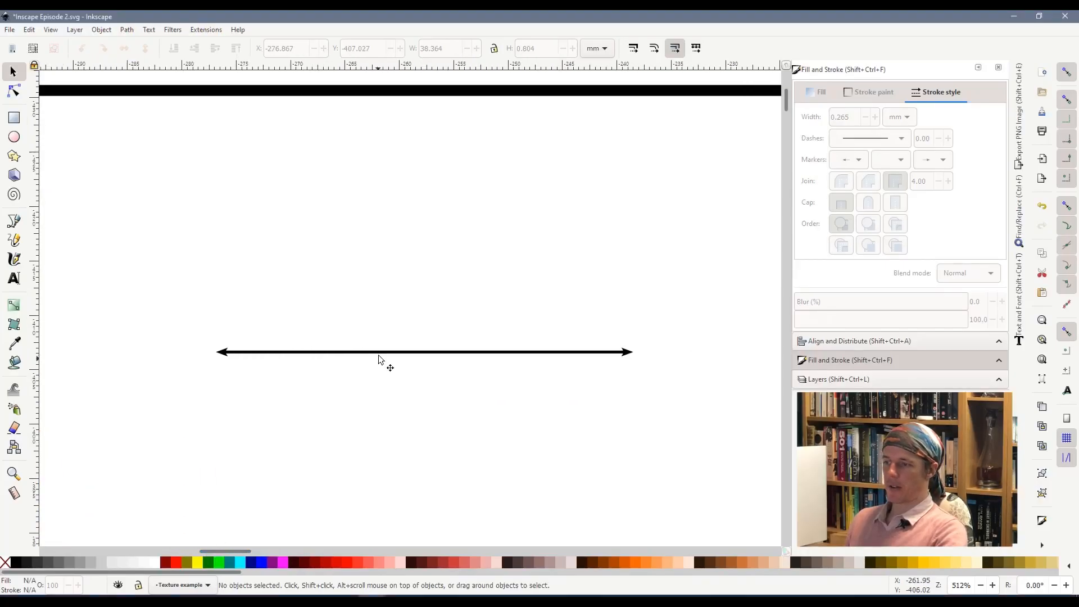
pyautogui.moveTo(371, 352); pyautogui.dragTo(346, 289)
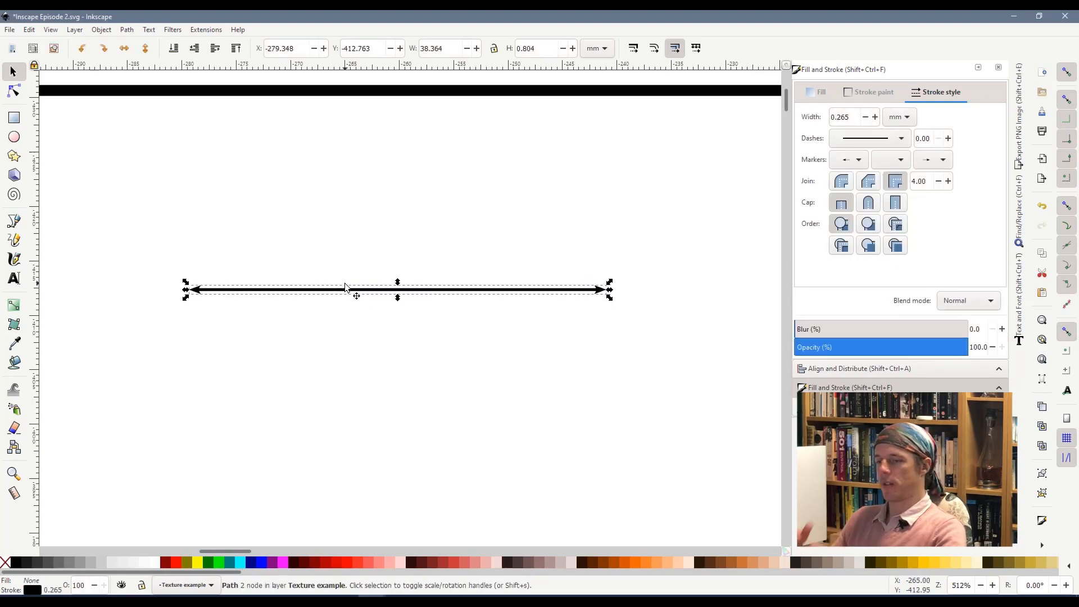
pyautogui.click(340, 373)
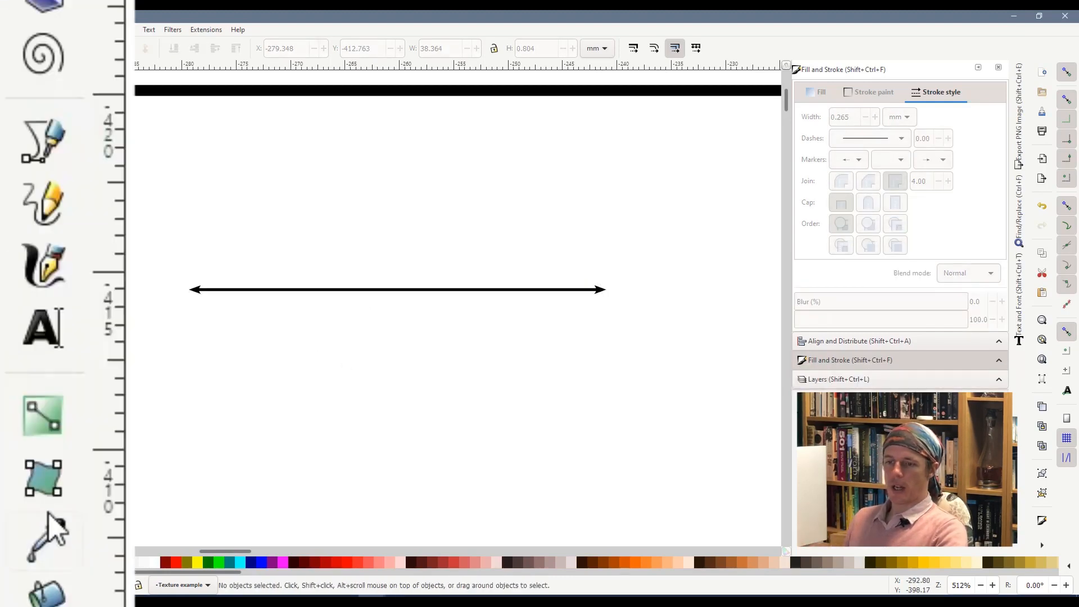
# Step: Add the text "100mm" just below the double-headed arrow line
pyautogui.click(13, 278)
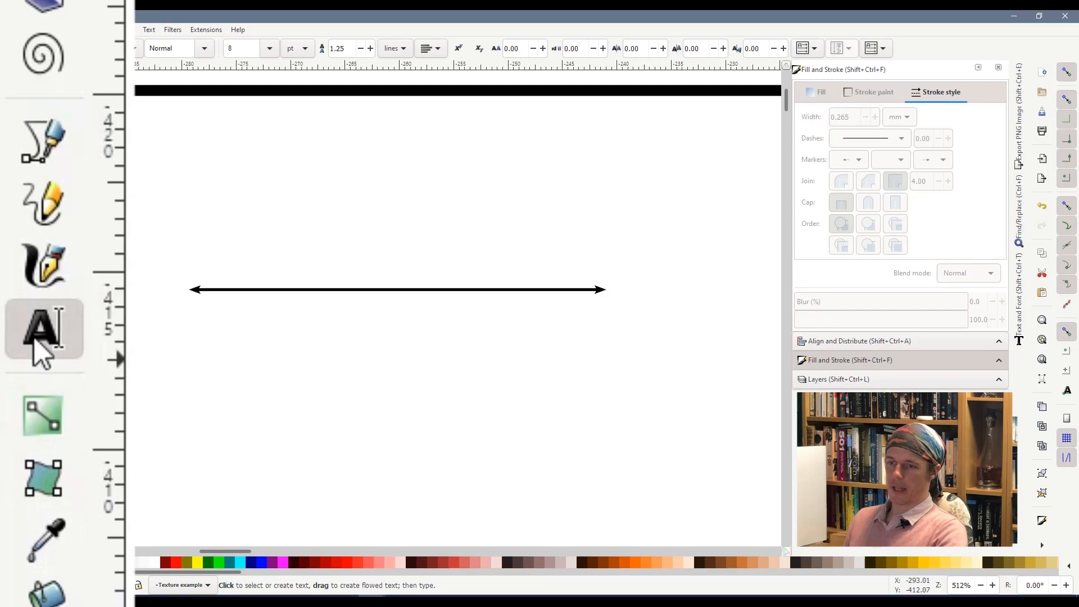
pyautogui.click(267, 360)
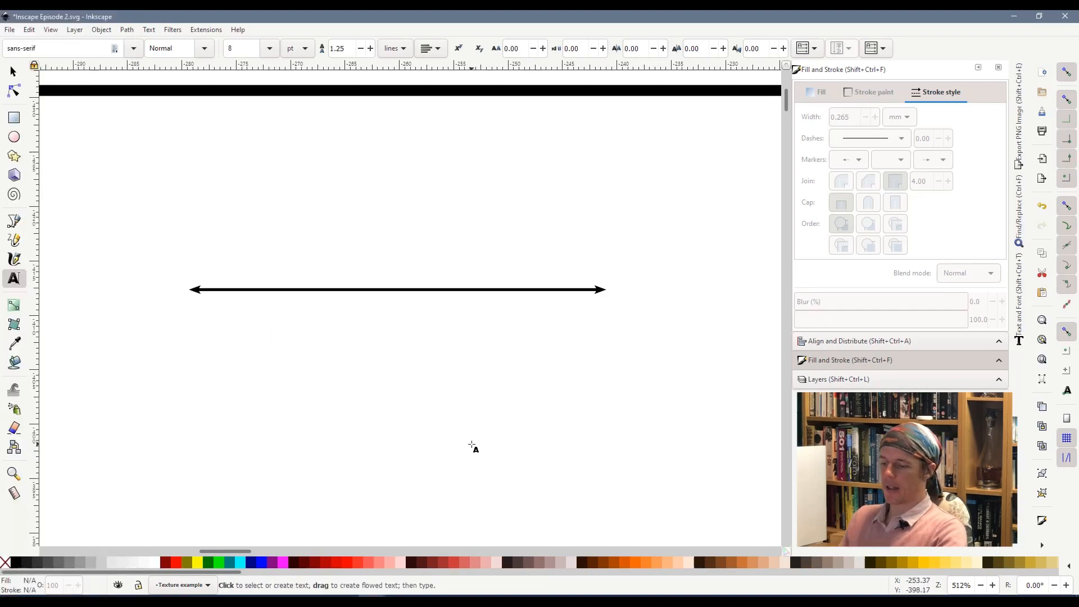
pyautogui.write('100mm')
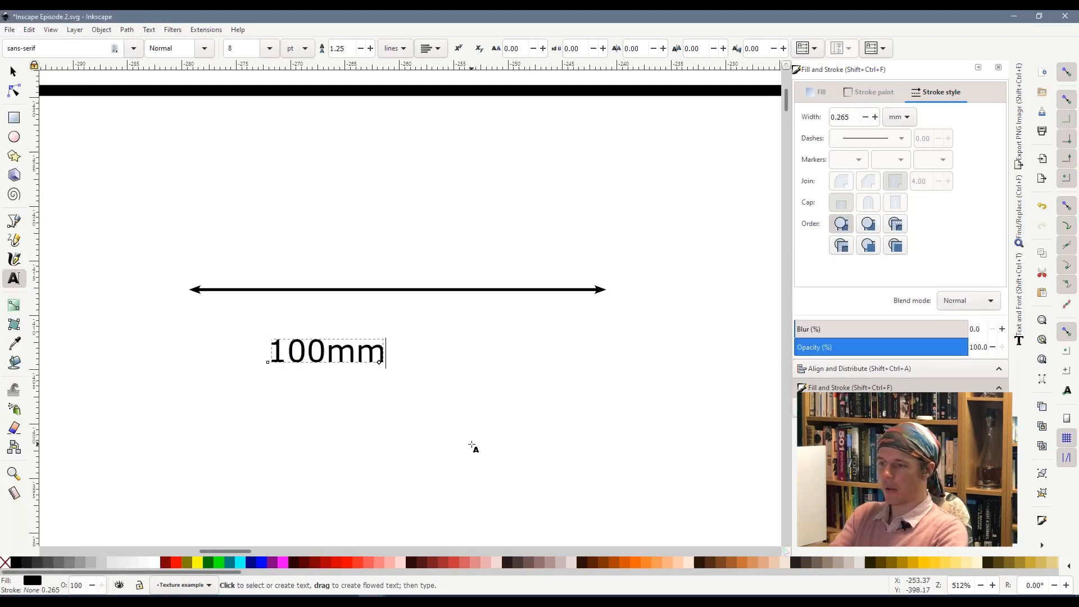
pyautogui.click(13, 73)
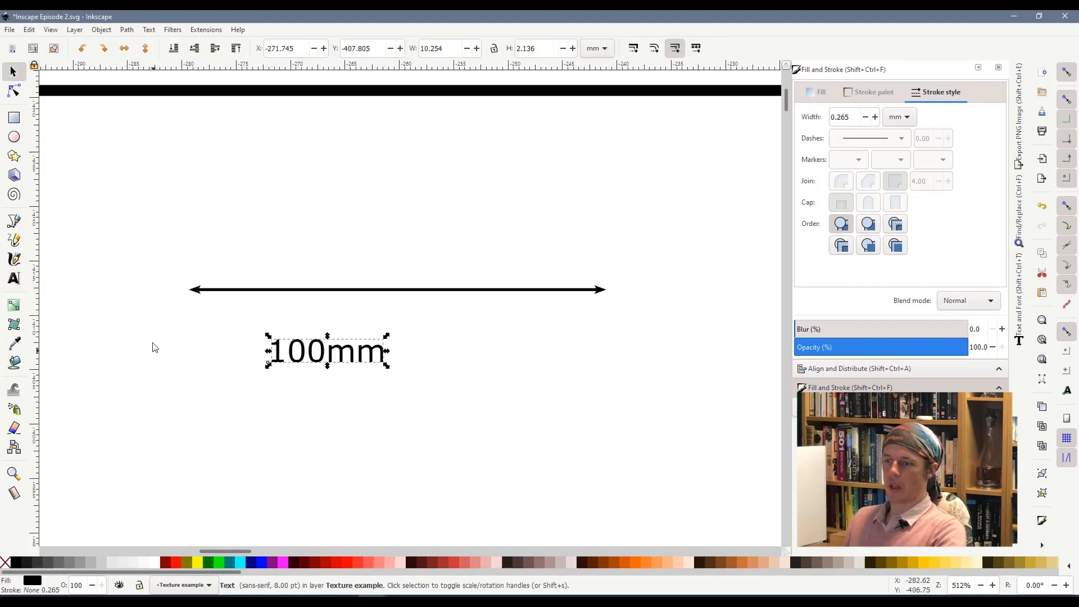
pyautogui.click(155, 345)
# Step: Align the 100mm text and the arrow line with each other, centred both horizontally and vertically
pyautogui.moveTo(152, 227); pyautogui.dragTo(691, 441)
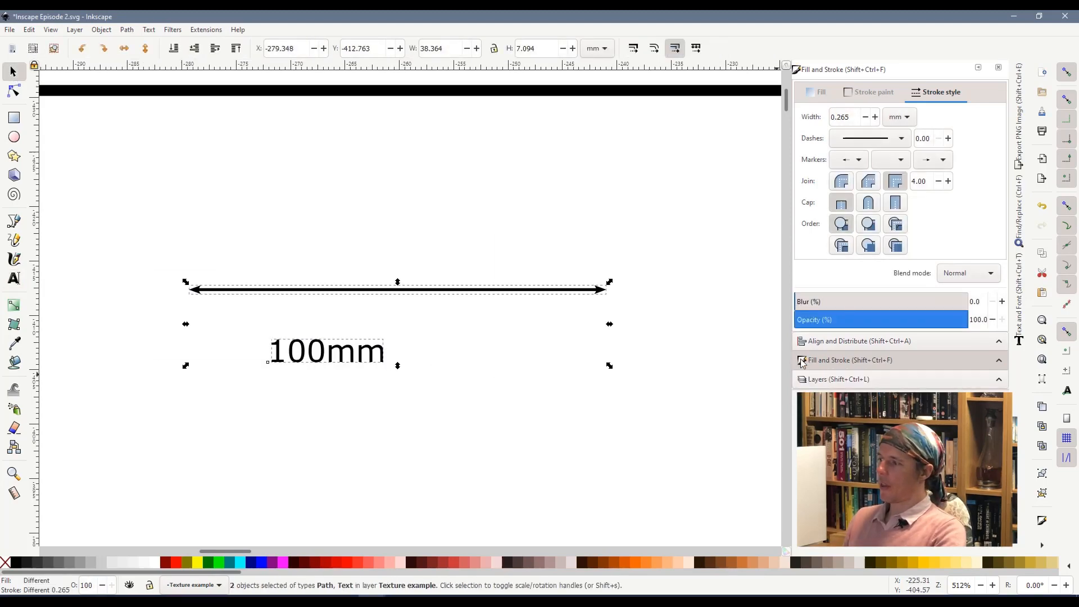
pyautogui.click(862, 346)
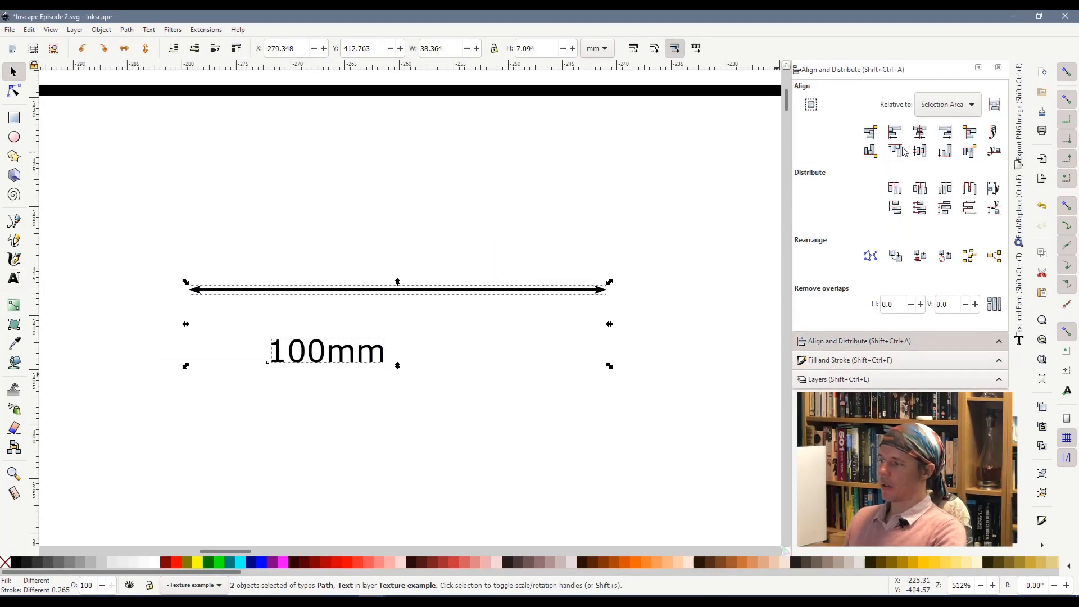
pyautogui.click(96, 31)
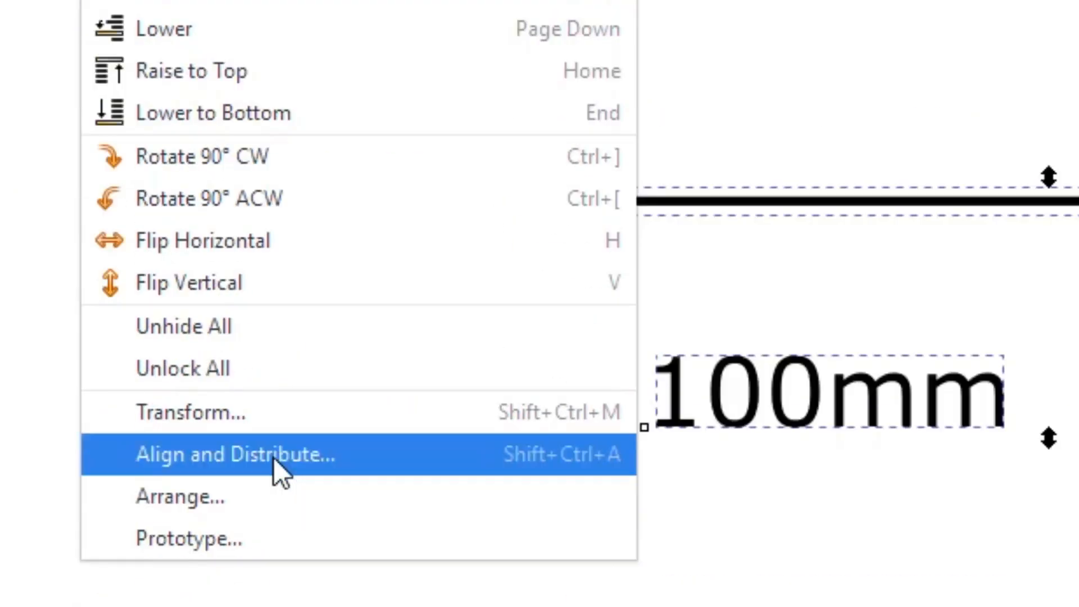
pyautogui.click(274, 457)
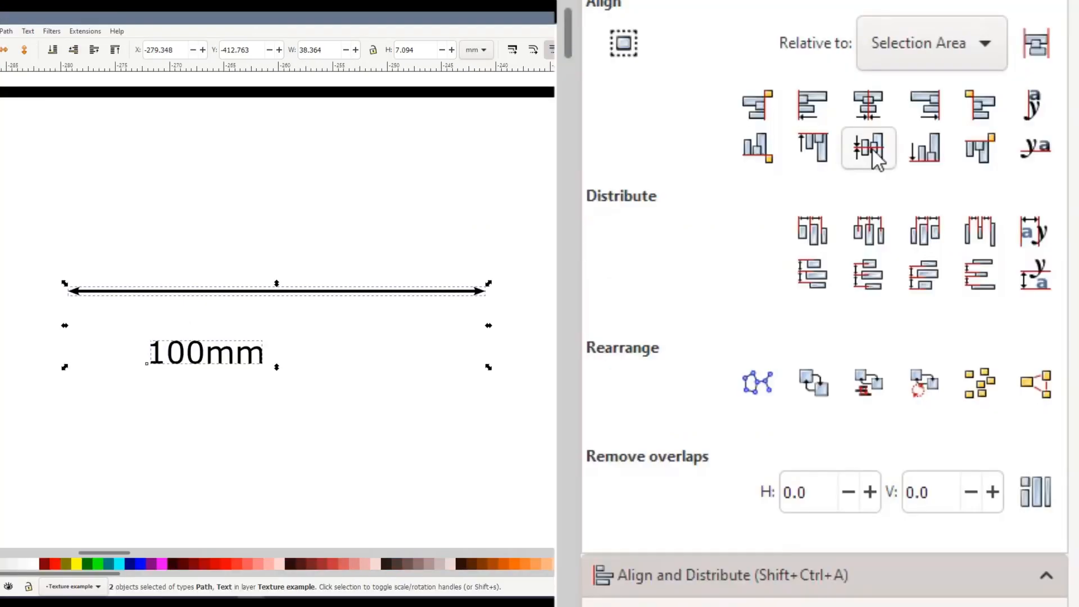
pyautogui.click(921, 152)
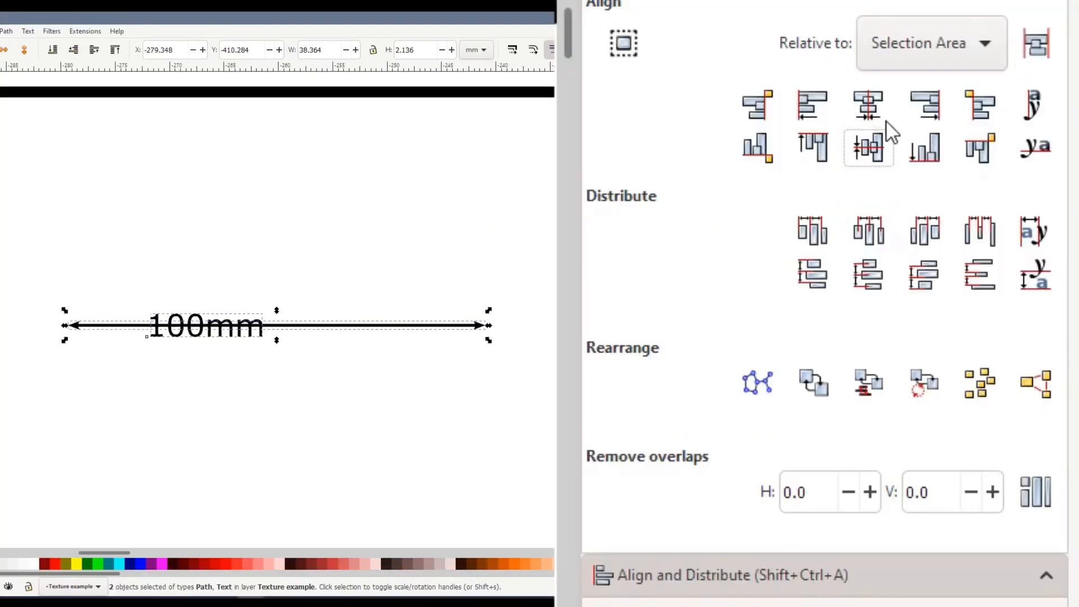
pyautogui.click(871, 106)
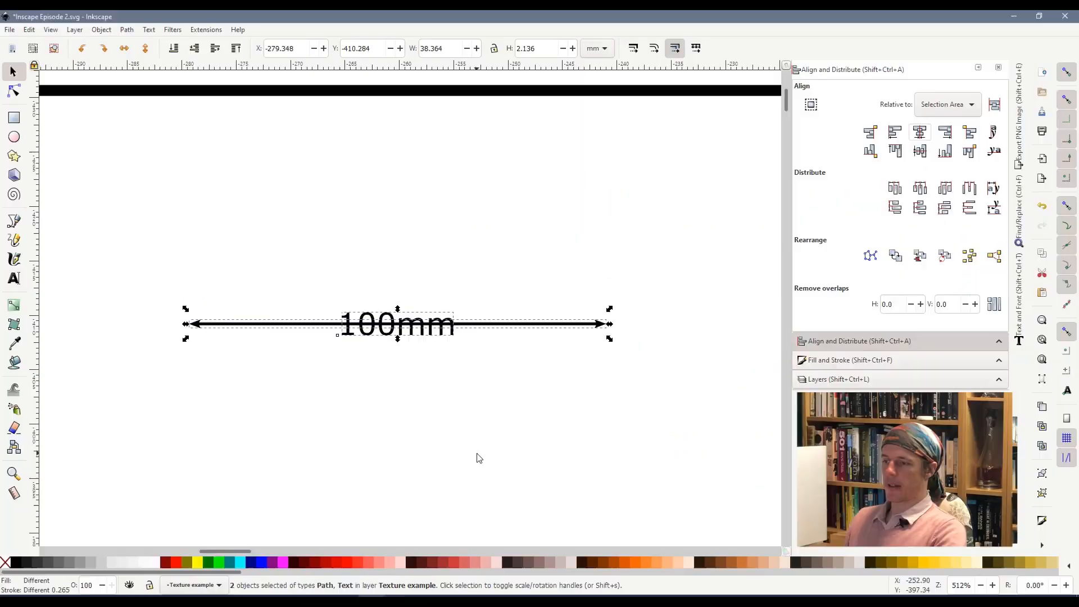
pyautogui.click(355, 454)
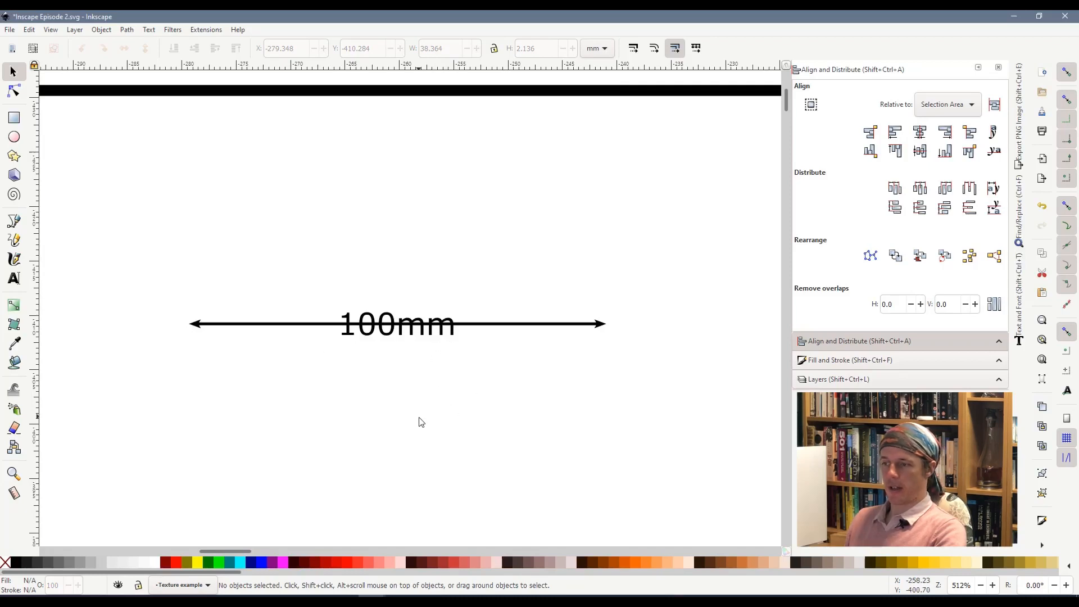
# Step: Draw a rectangle about 14.8 by 4.9 mm over the 100mm text, and lower it behind the text but above the line
pyautogui.click(14, 119)
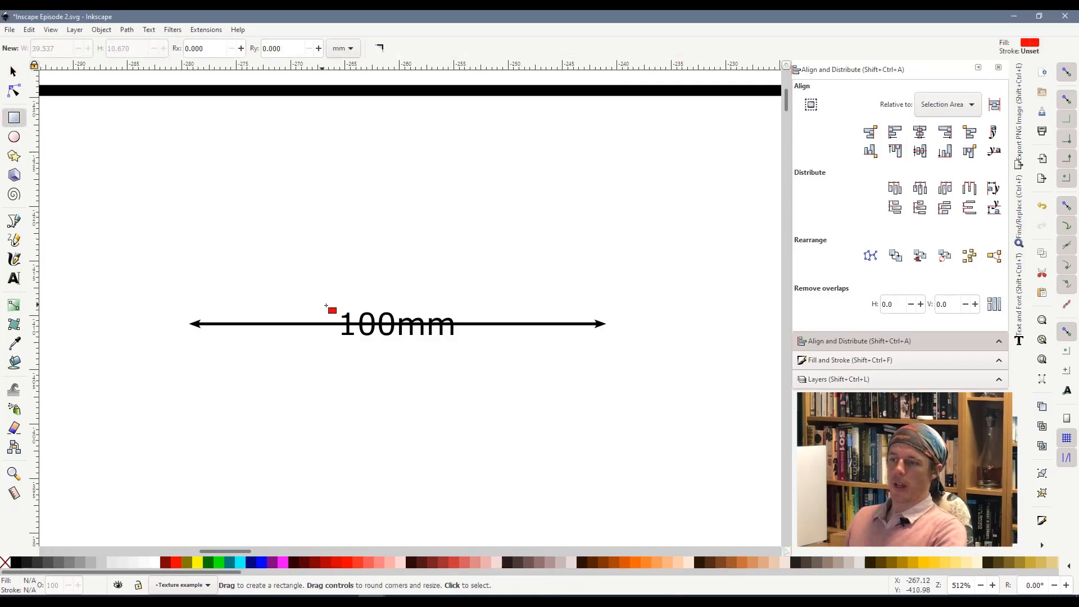
pyautogui.moveTo(321, 296); pyautogui.dragTo(483, 350)
pyautogui.click(15, 73)
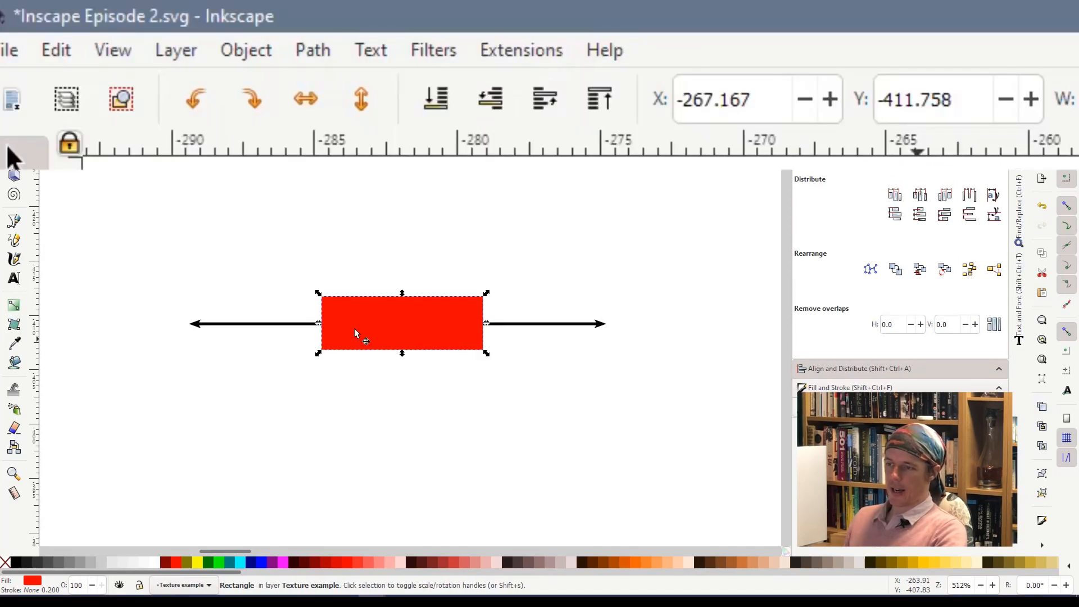
pyautogui.click(491, 106)
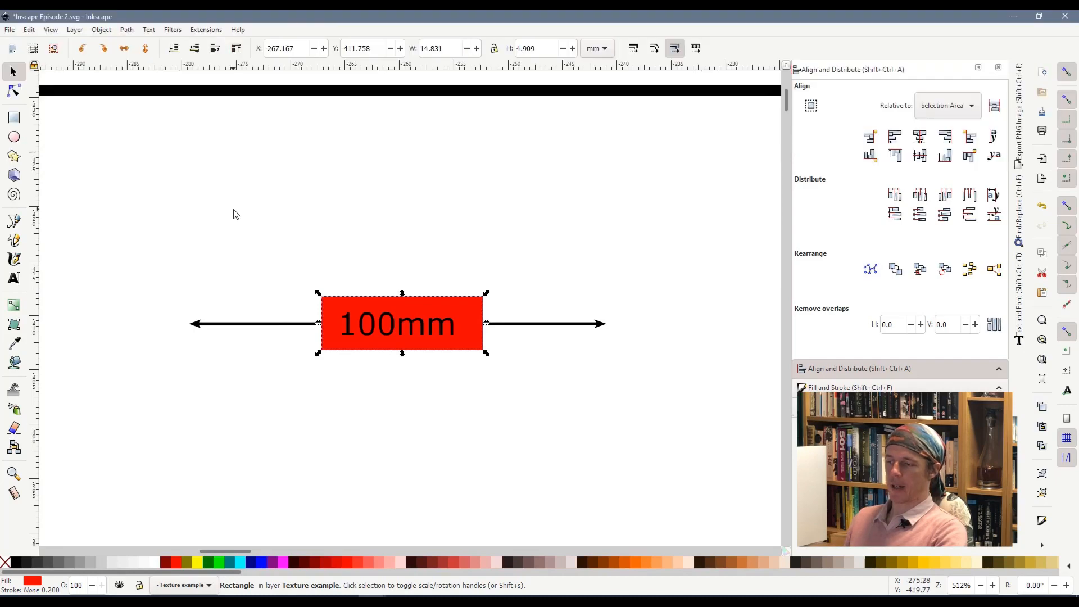
pyautogui.click(387, 417)
# Step: Centre the arrow line, rectangle and 100mm text on each other, both horizontally and vertically
pyautogui.moveTo(150, 258); pyautogui.dragTo(655, 417)
pyautogui.click(920, 132)
pyautogui.click(916, 180)
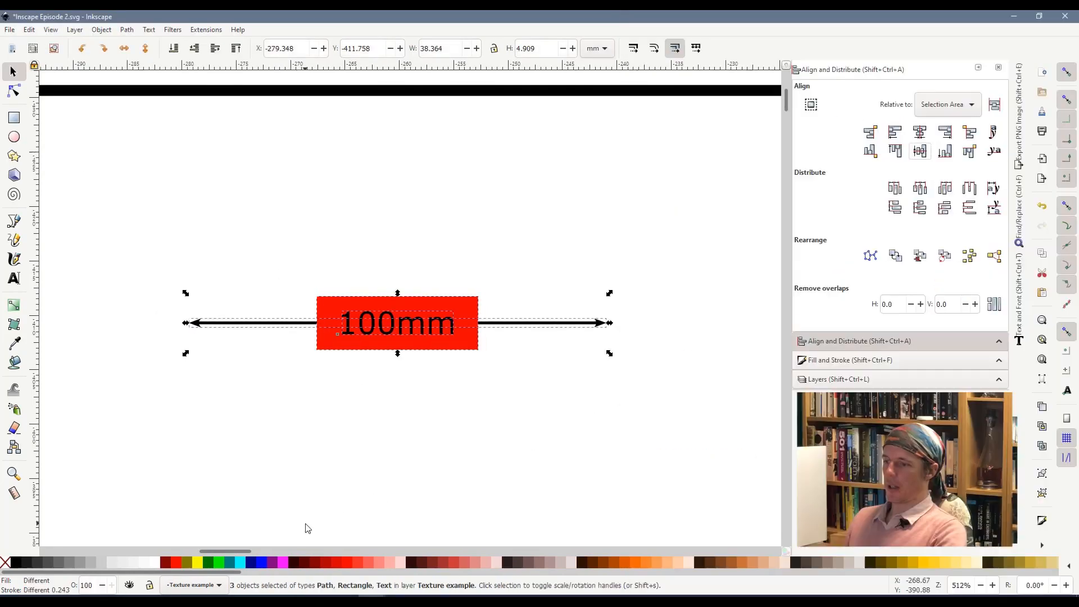
pyautogui.click(308, 526)
# Step: Fill the red rectangle behind the 100mm text with white to mask the middle of the line
pyautogui.click(327, 342)
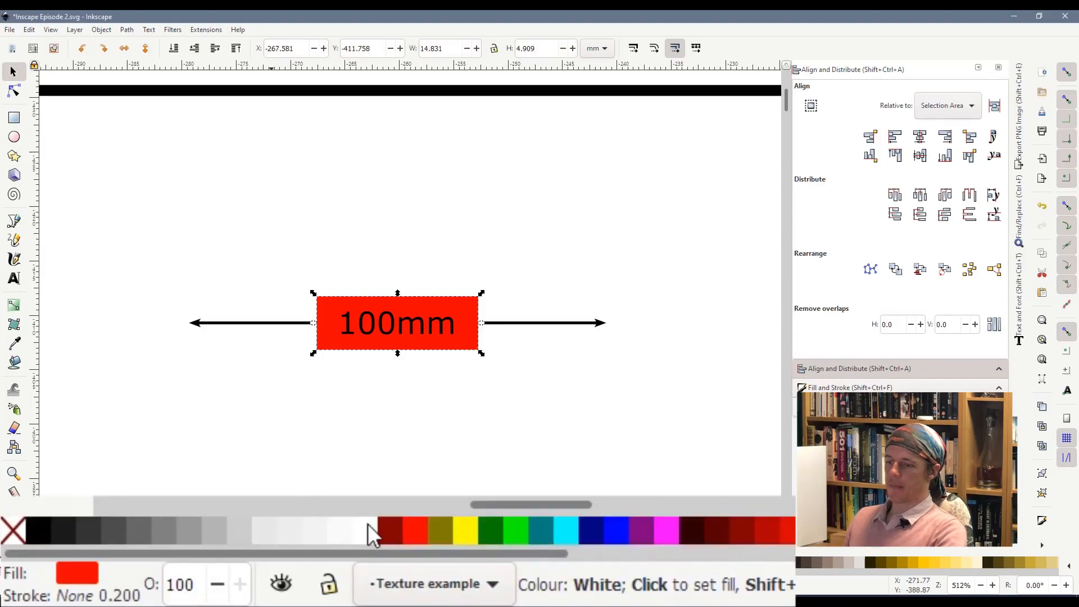
pyautogui.click(156, 562)
pyautogui.click(370, 450)
# Step: Group the arrow line, white rectangle and 100mm text into a single object
pyautogui.moveTo(141, 245); pyautogui.dragTo(664, 426)
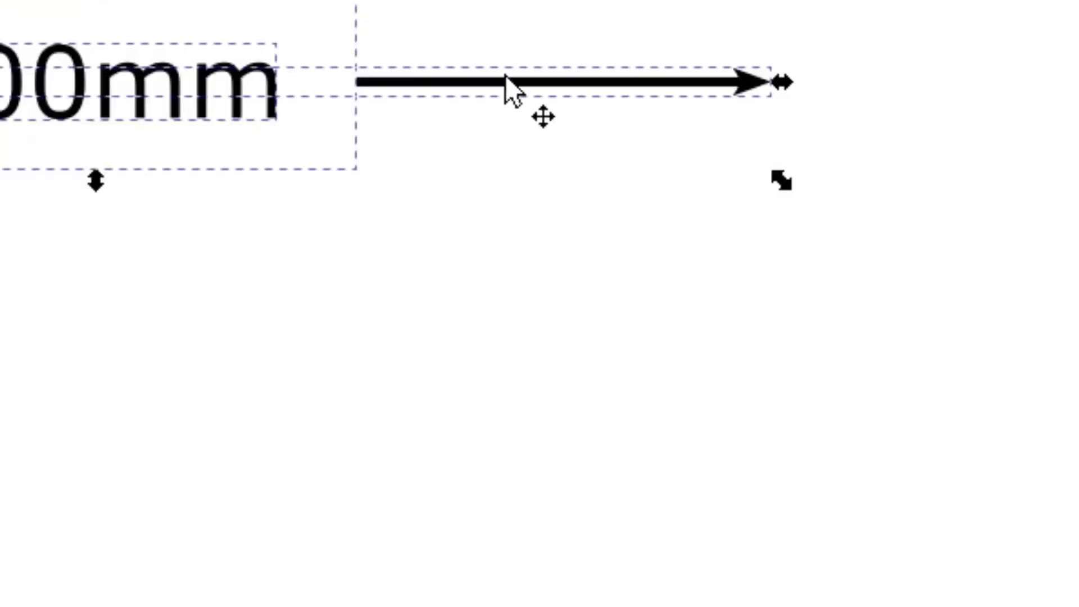
pyautogui.rightClick(504, 76)
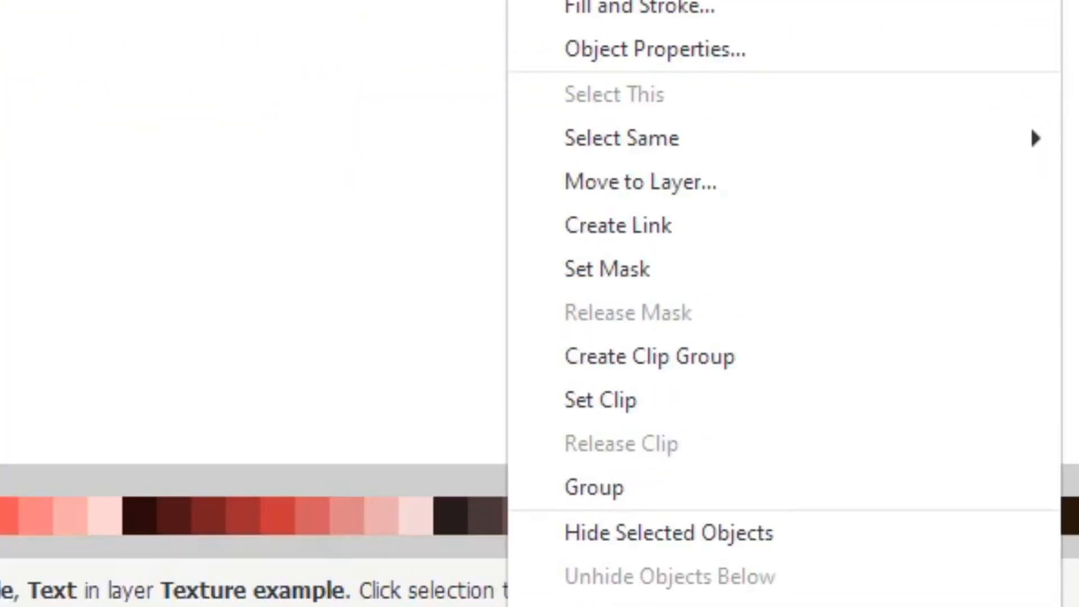
pyautogui.click(588, 487)
pyautogui.click(424, 438)
# Step: Rotate the grouped 100mm dimension by 90° to stand vertically, and move it closer to the brick wall
pyautogui.moveTo(418, 304); pyautogui.dragTo(460, 365)
pyautogui.click(354, 265)
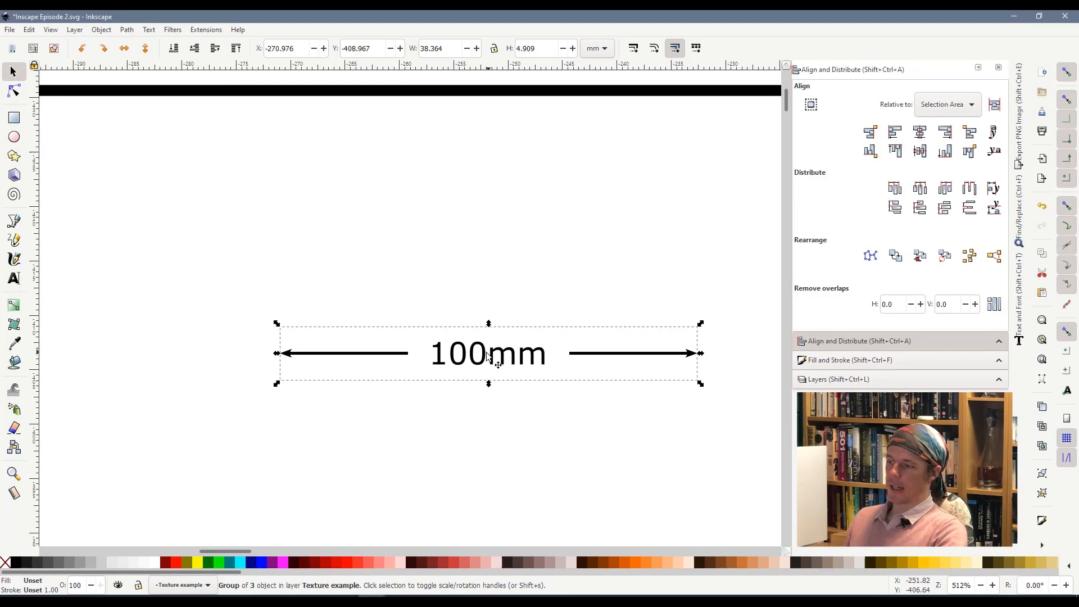
pyautogui.moveTo(704, 326); pyautogui.dragTo(471, 230)
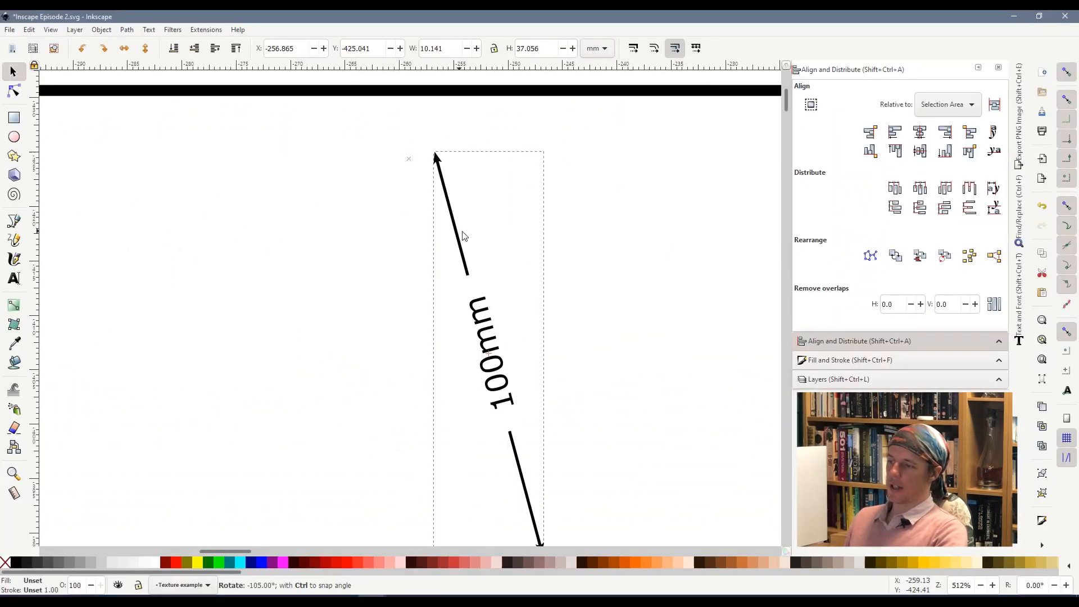
pyautogui.scroll(-2, 518, 302)
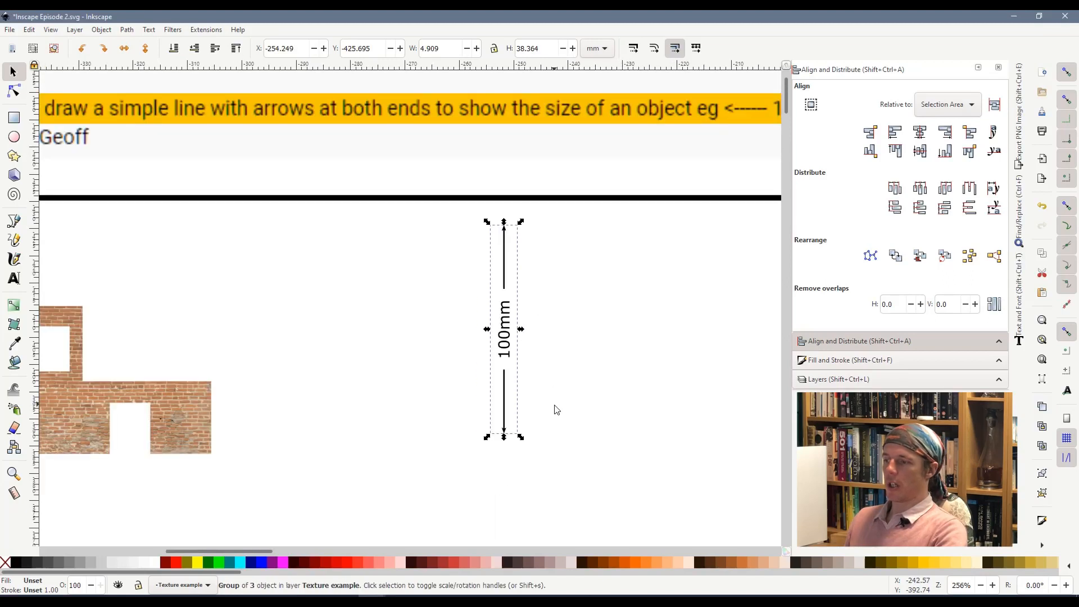
pyautogui.click(555, 406)
pyautogui.moveTo(488, 399); pyautogui.dragTo(362, 430)
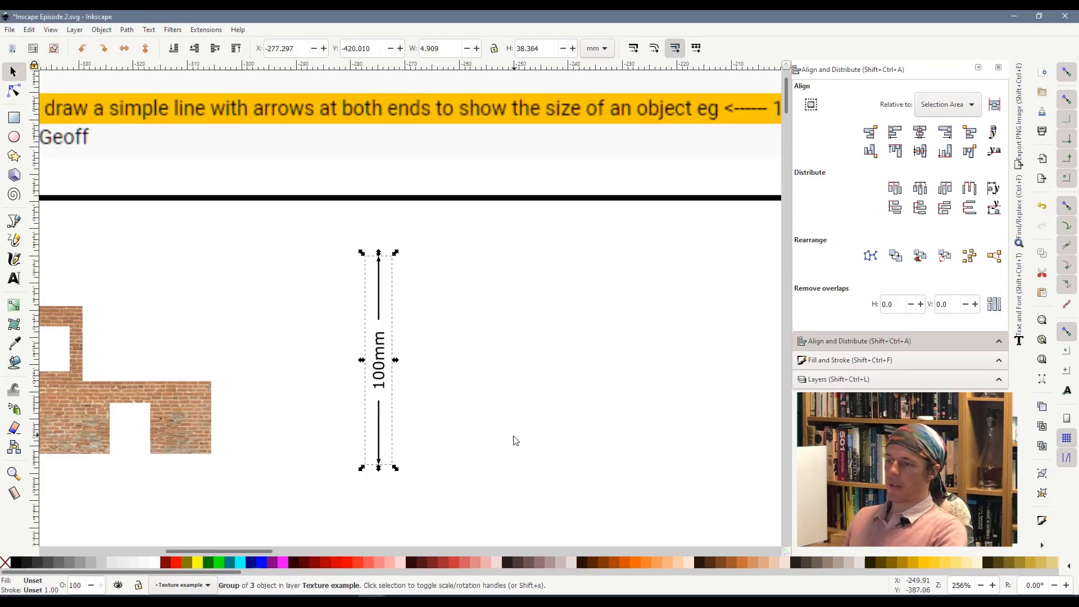
pyautogui.click(461, 452)
# Step: Measure diagonally from the brick wall's upper-left corner to the doorway's lower-left corner, and convert the measurement to a drawing item
pyautogui.moveTo(234, 557); pyautogui.dragTo(191, 557)
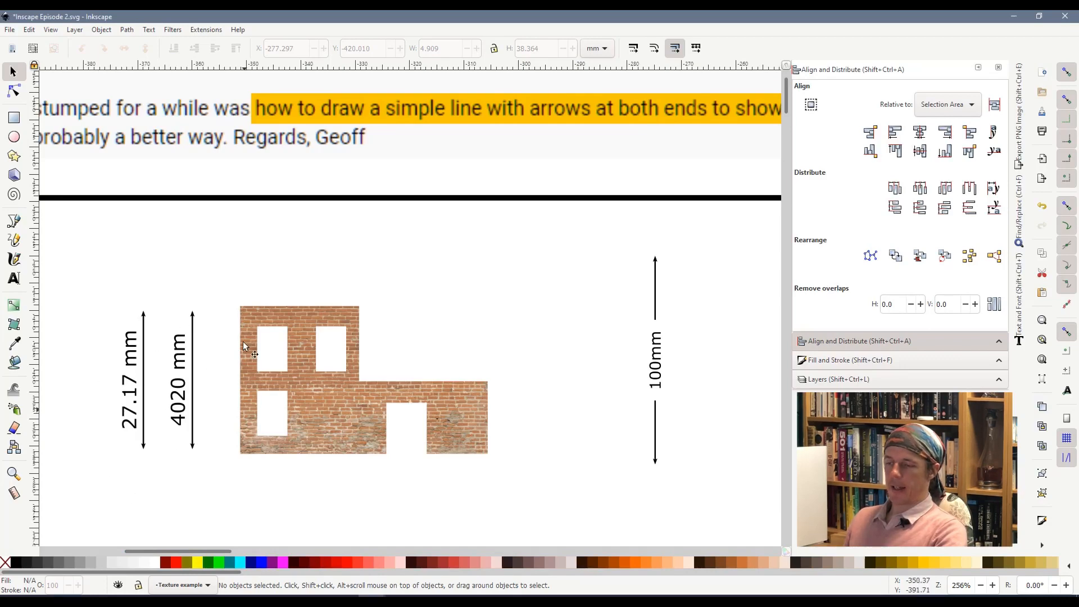
pyautogui.click(13, 495)
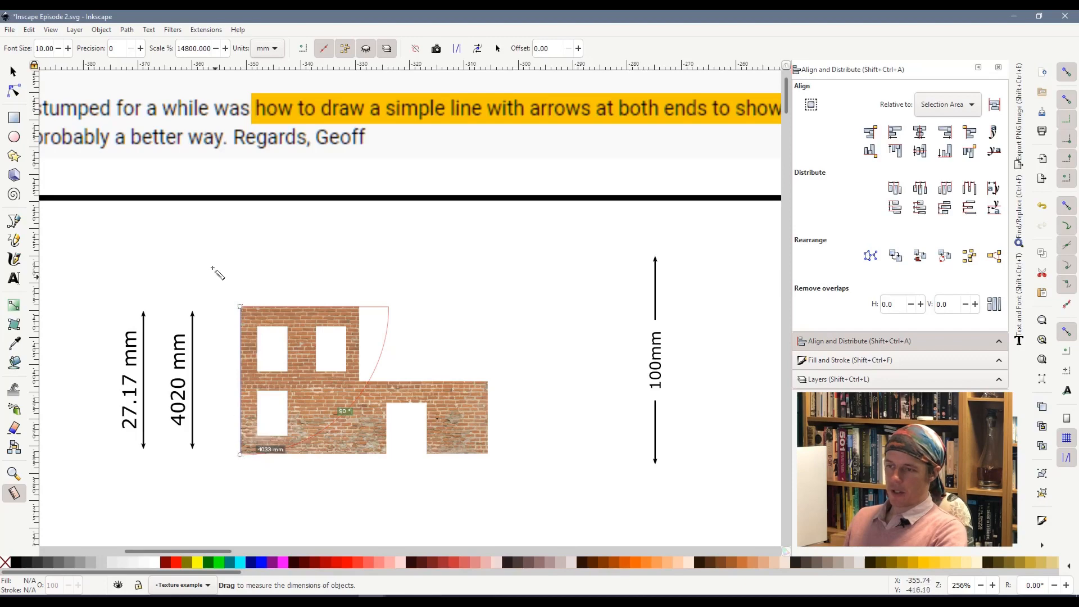
pyautogui.click(213, 269)
pyautogui.moveTo(240, 307); pyautogui.dragTo(294, 381)
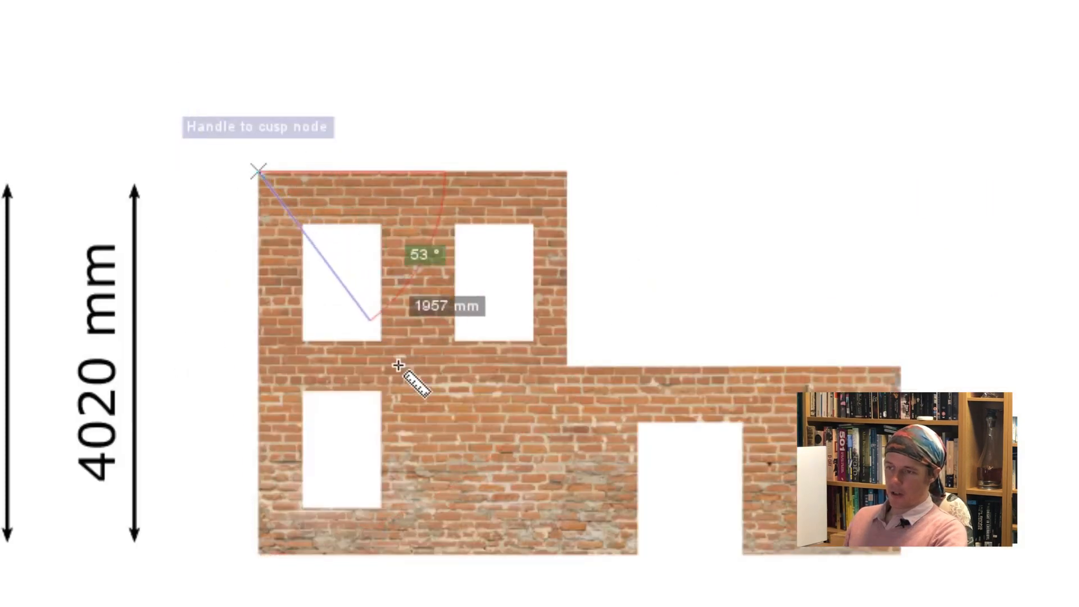
pyautogui.moveTo(399, 366); pyautogui.dragTo(638, 555)
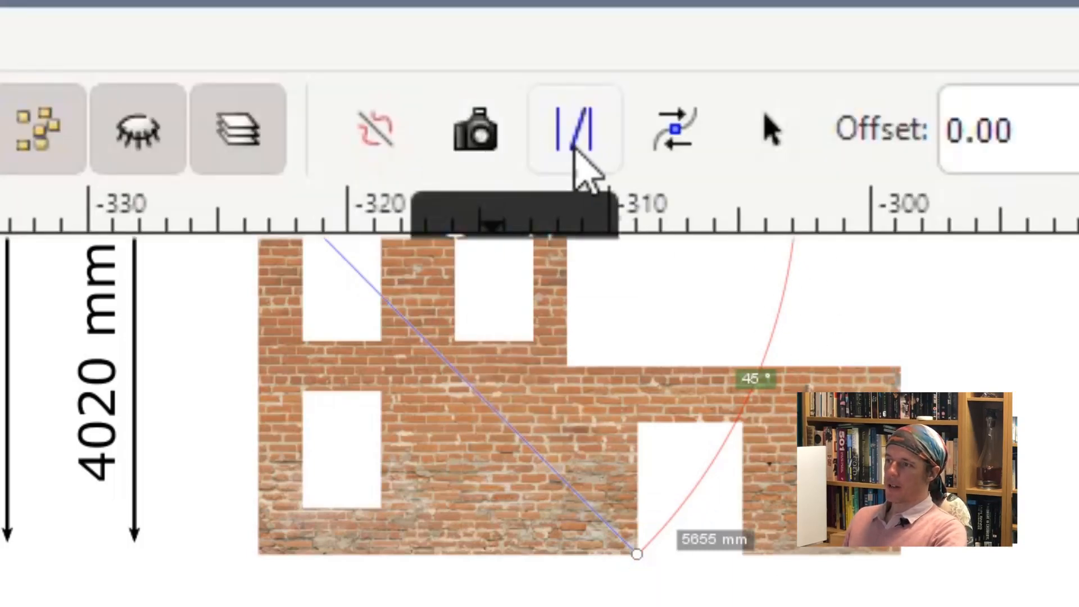
pyautogui.click(690, 144)
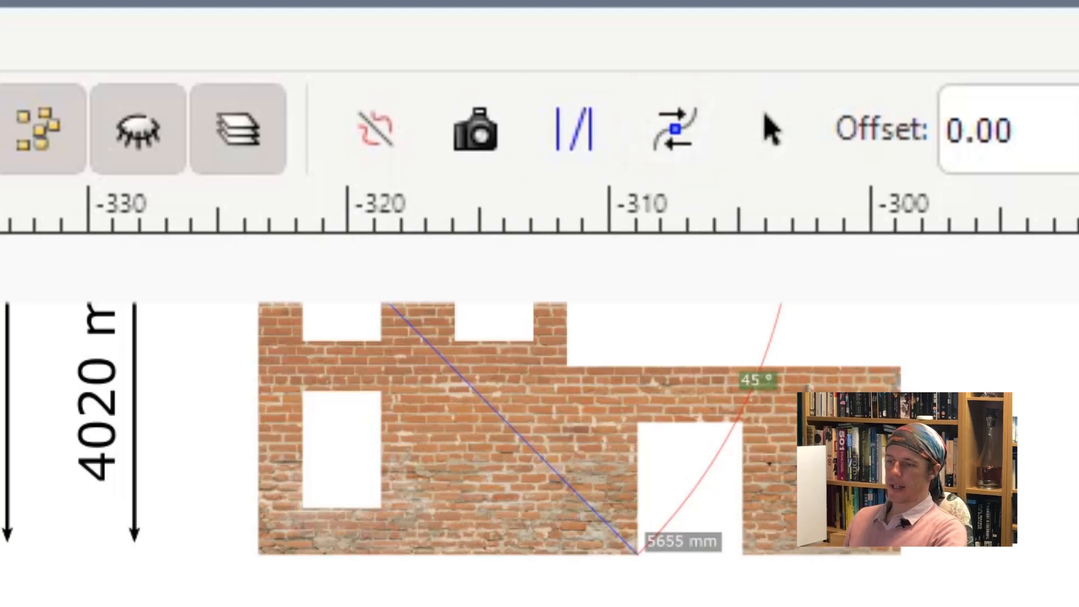
# Step: Move the converted diagonal measurement off the brick wall into the empty space left of the 27.17 mm dimension
pyautogui.press('s')
pyautogui.moveTo(652, 173)
pyautogui.mouseDown()
pyautogui.moveTo(921, 87)
pyautogui.moveTo(1036, 0)
pyautogui.mouseUp()
pyautogui.click(1061, 376)
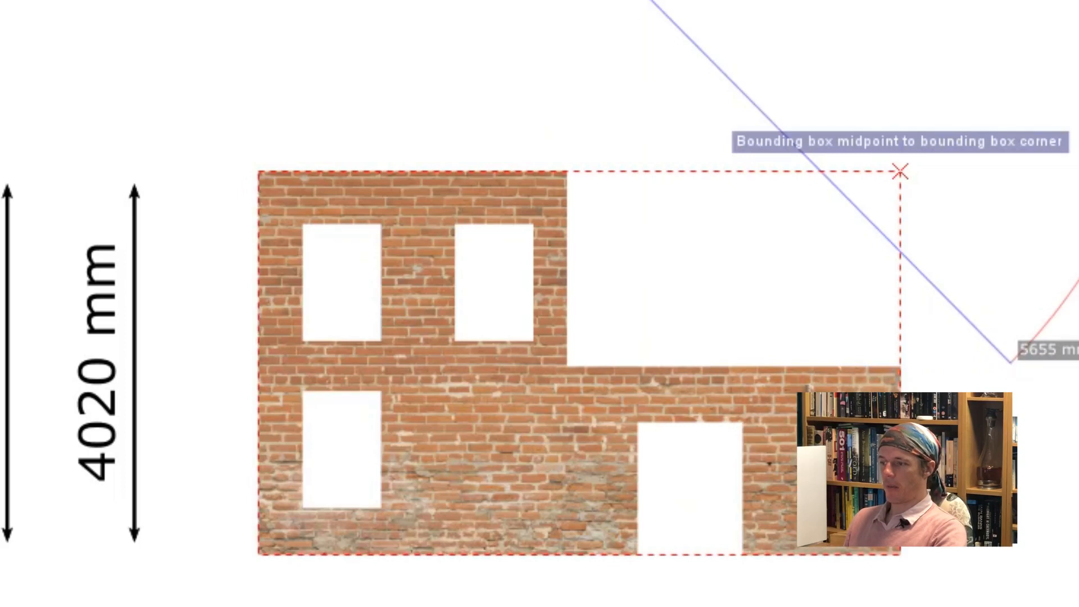
pyautogui.moveTo(708, 376); pyautogui.dragTo(840, 314)
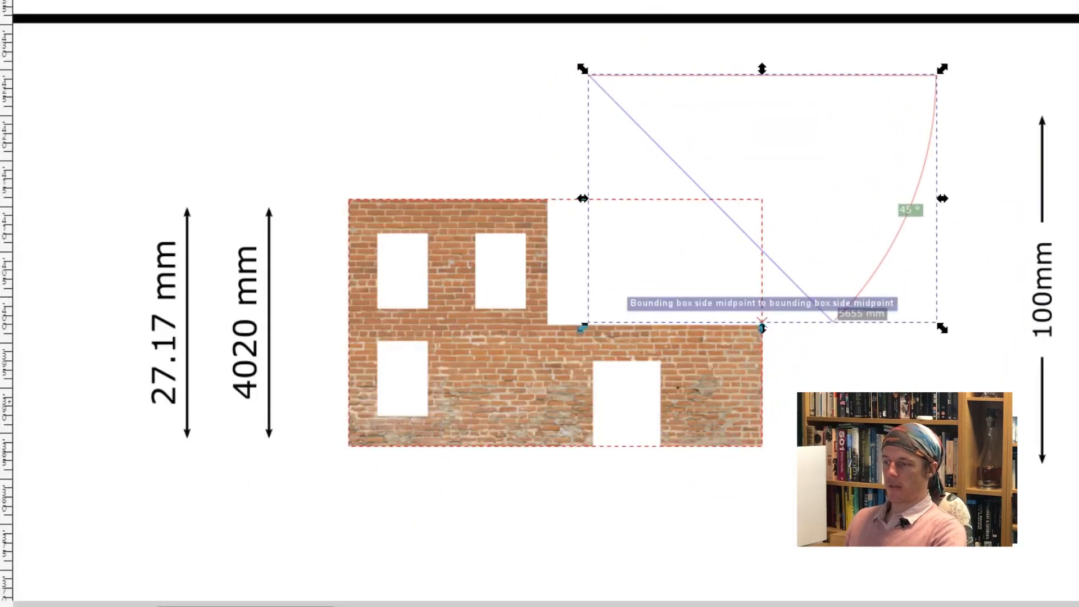
pyautogui.click(884, 360)
pyautogui.moveTo(892, 248); pyautogui.dragTo(579, 273)
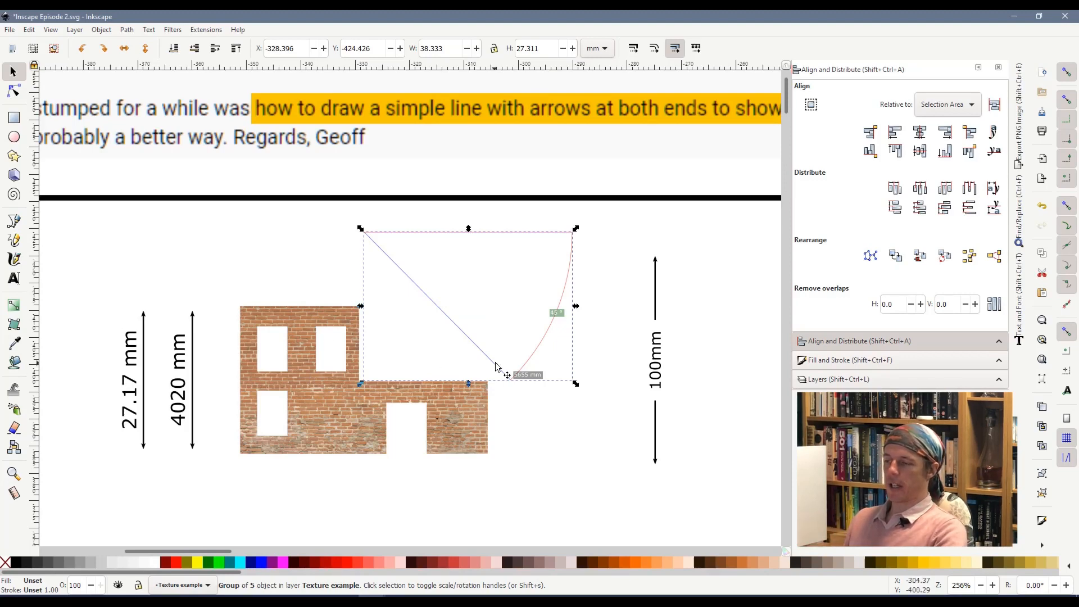
pyautogui.scroll(-4, 496, 367)
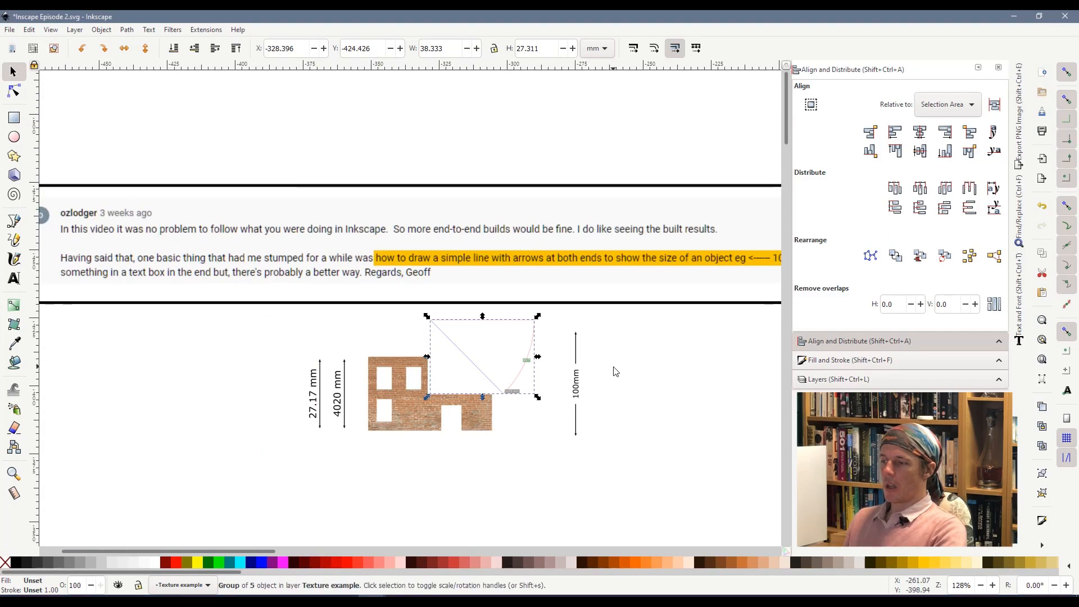
pyautogui.moveTo(539, 390); pyautogui.dragTo(322, 417)
pyautogui.click(451, 537)
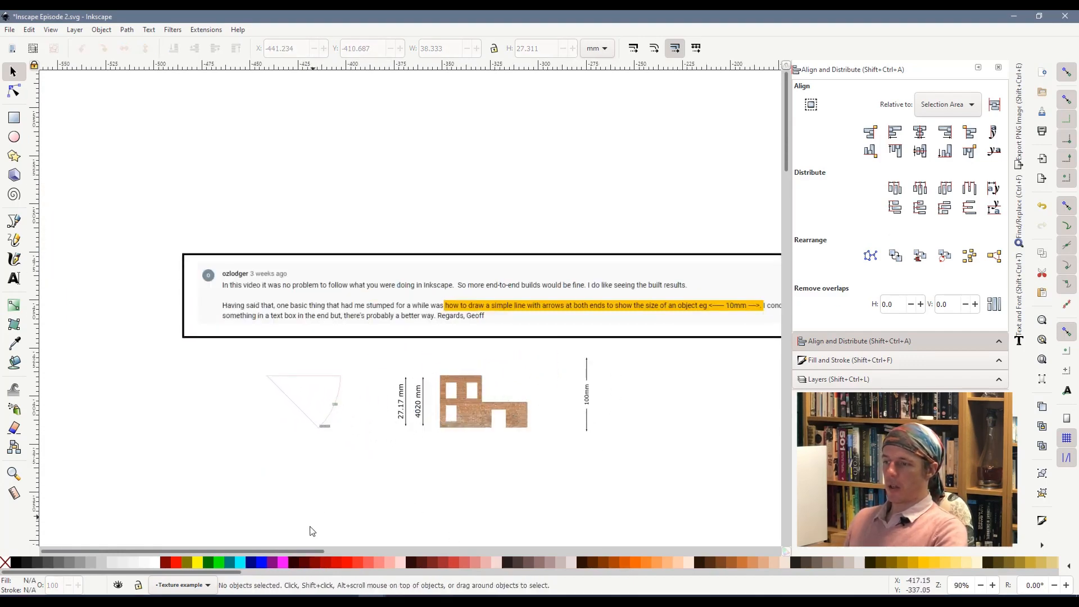
pyautogui.moveTo(297, 553); pyautogui.dragTo(335, 552)
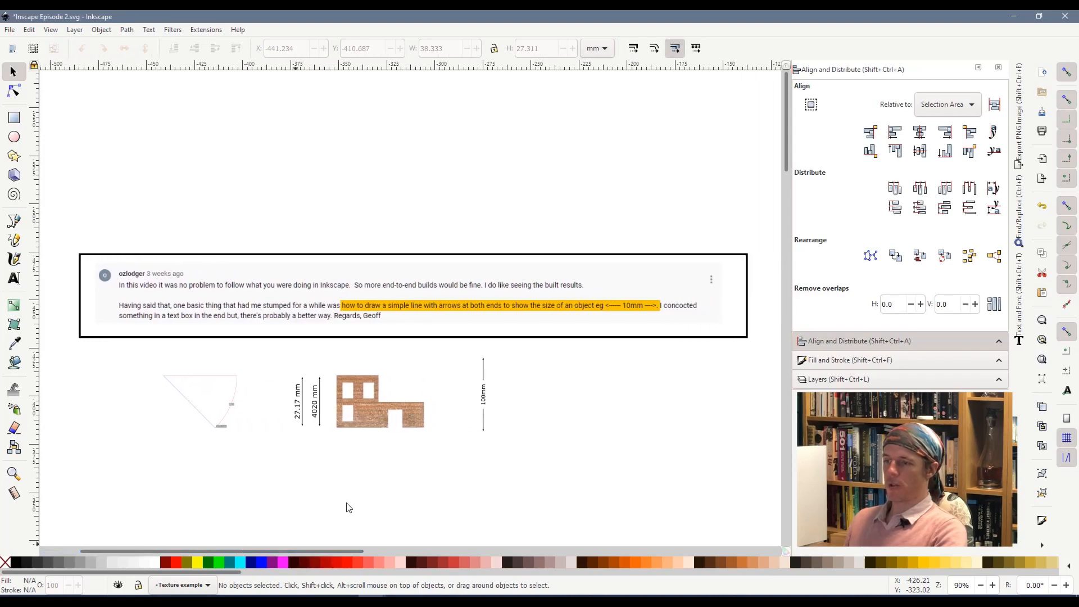